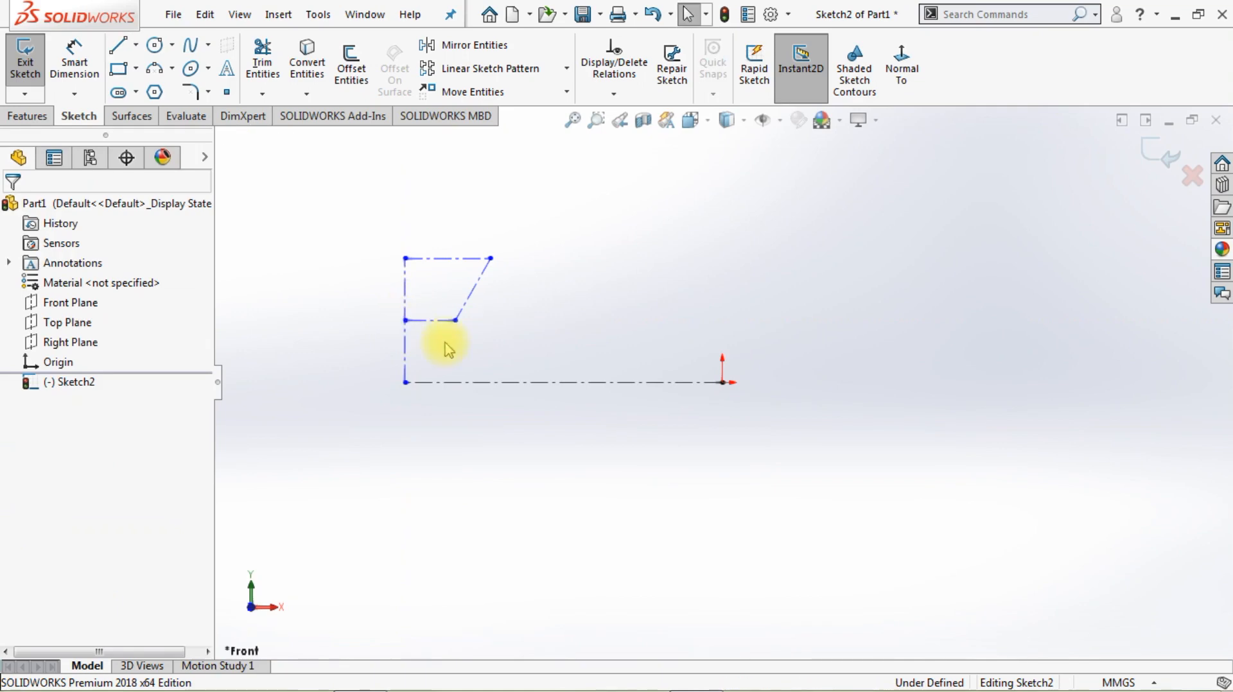
Dimension the long horizontal centerline to 100 mm and the vertical centerline at its far end to 20 mm.
left_click(75, 77)
left_click(483, 383)
left_click(559, 425)
type("100")
key("Return")
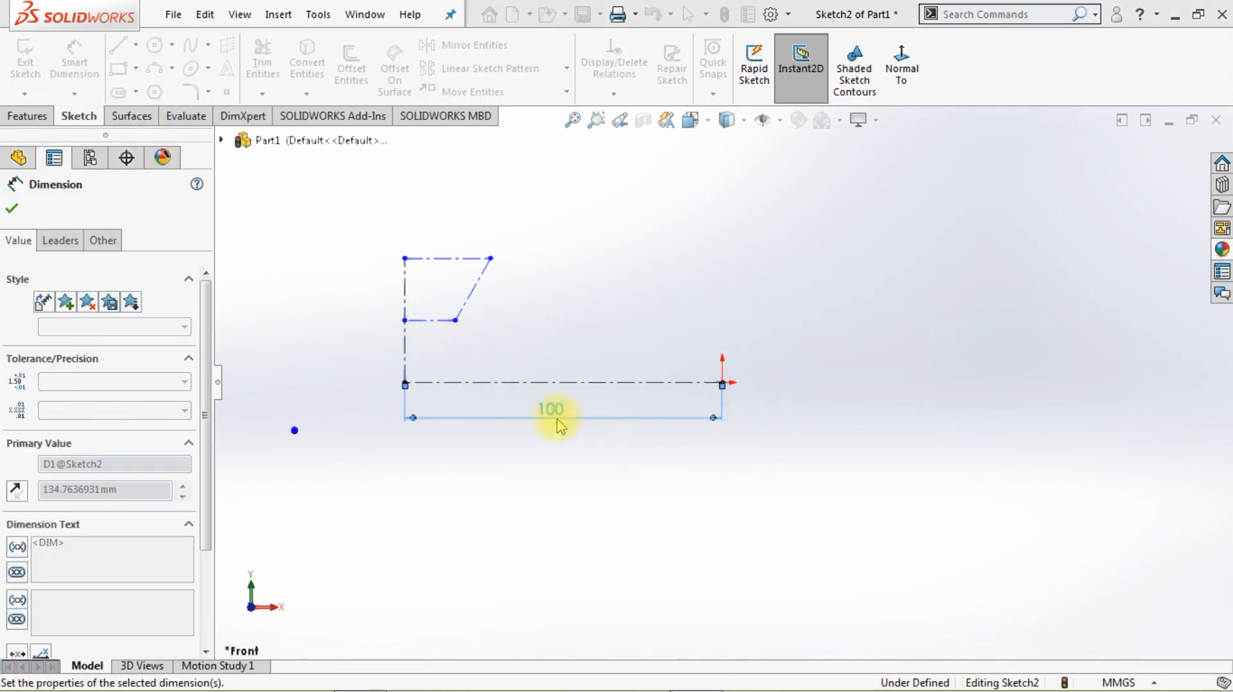
left_click(406, 343)
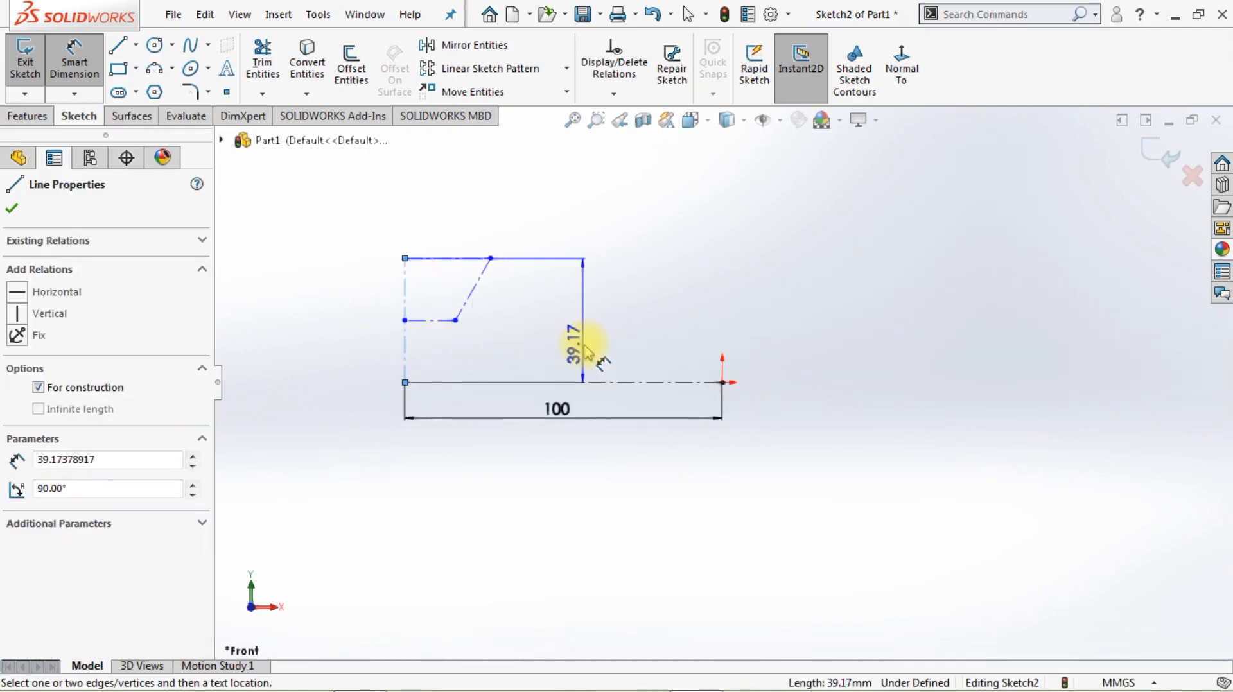
left_click(591, 341)
type("20")
key("Return")
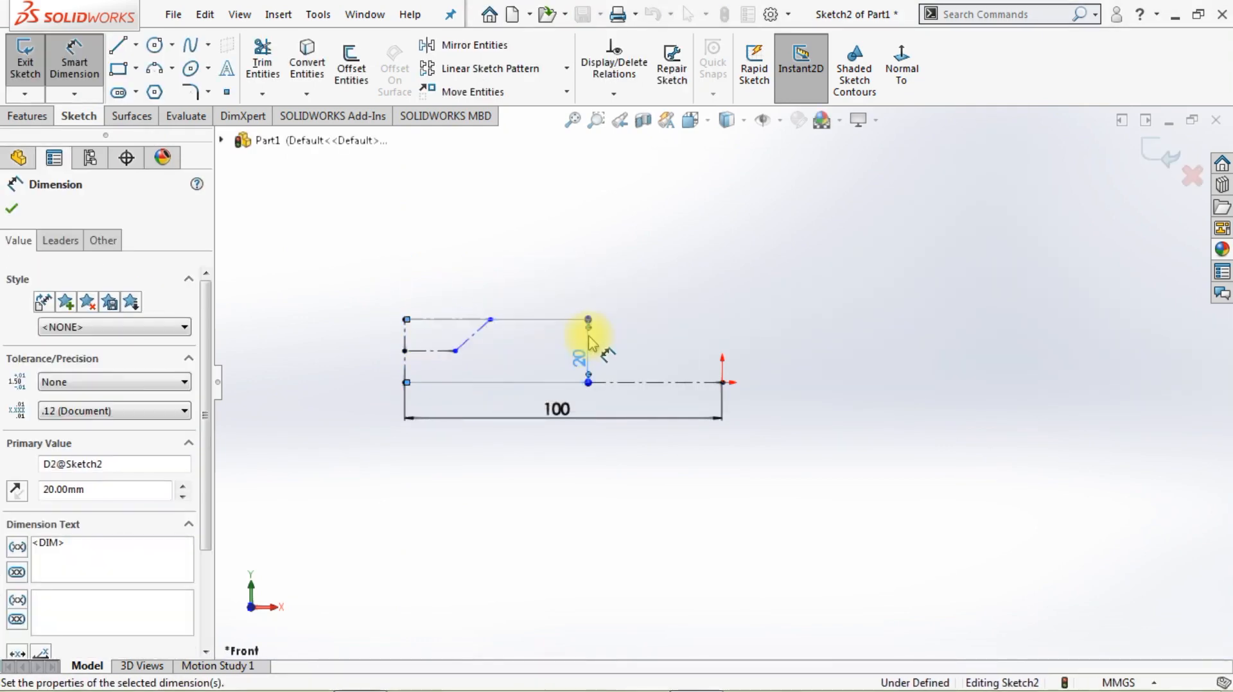
Set the short lower horizontal line to 7 mm and the angle between the vertical centerline and the slanted line to 35°.
left_click(426, 351)
left_click(439, 346)
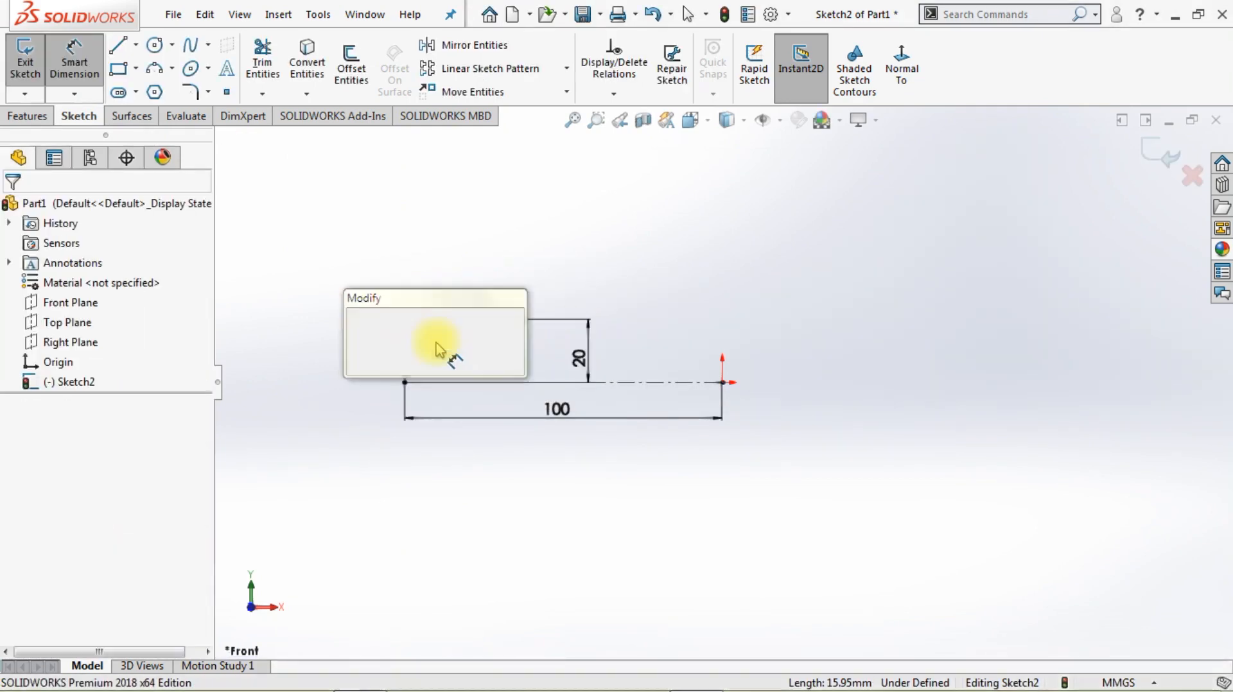
type("7")
key("Return")
scroll(429, 352, "down", 5)
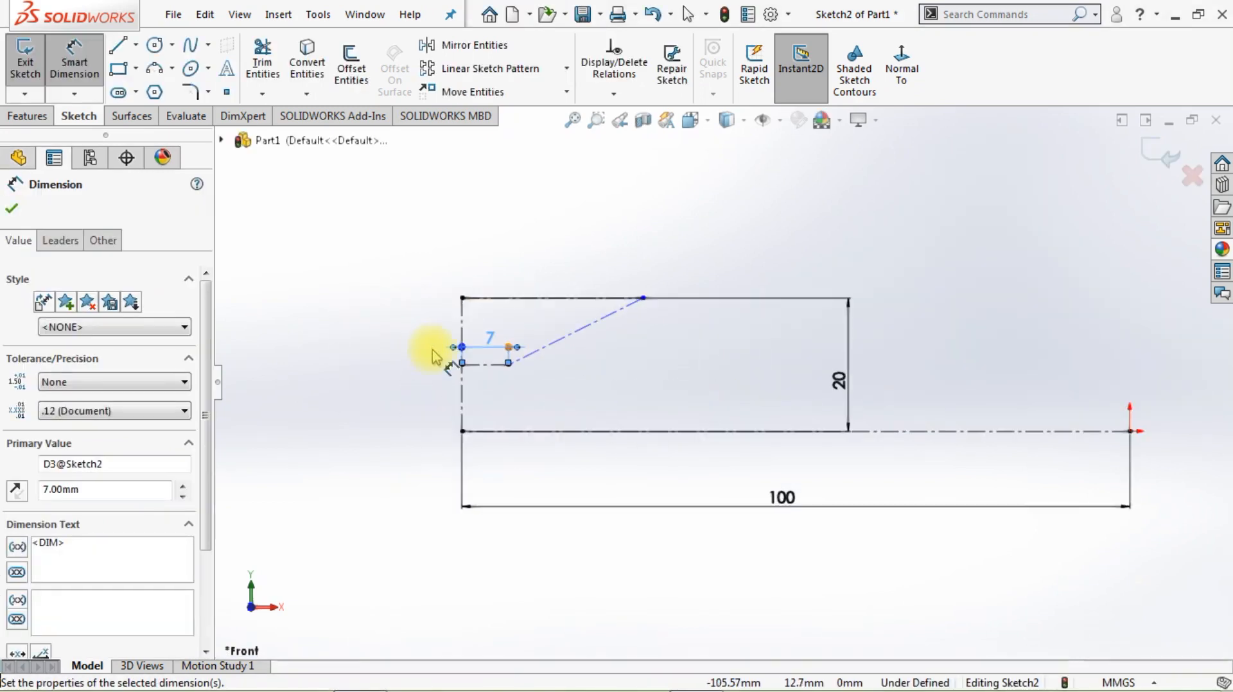
left_click(463, 329)
left_click(569, 328)
left_click(587, 233)
type("35")
key("Return")
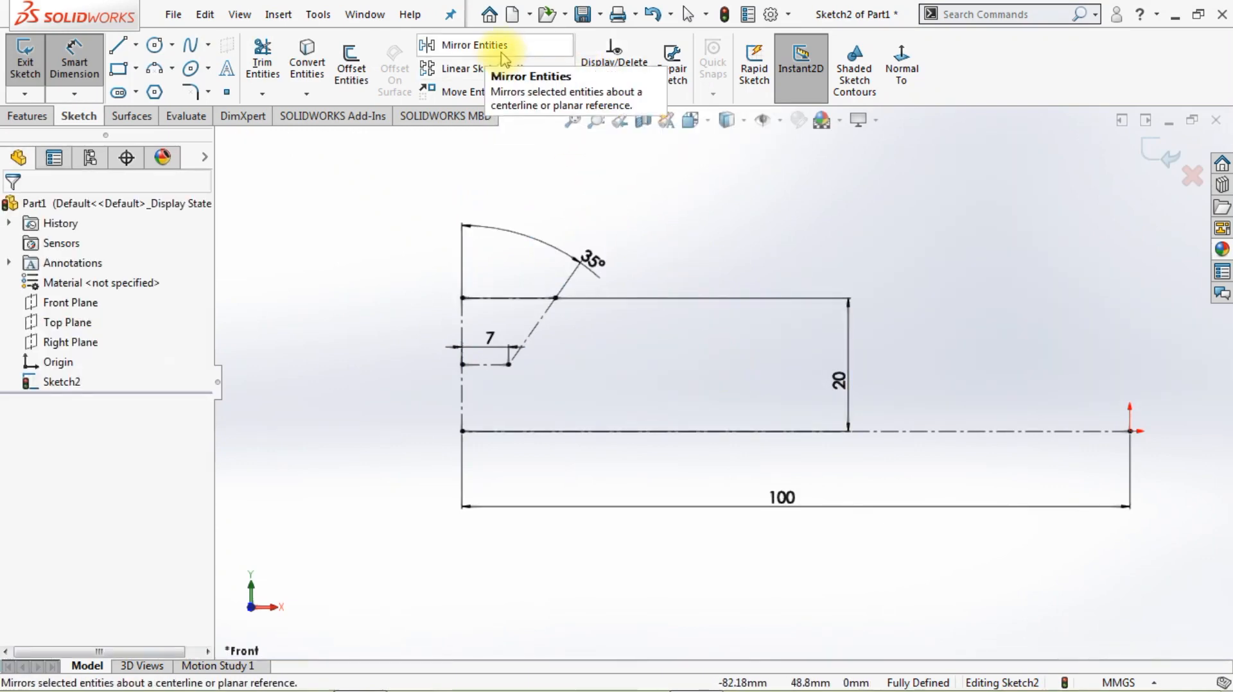
Mirror the upper line, slanted line and short lower line about the vertical centerline, keeping the originals.
left_click(488, 47)
left_click(533, 334)
left_click(496, 366)
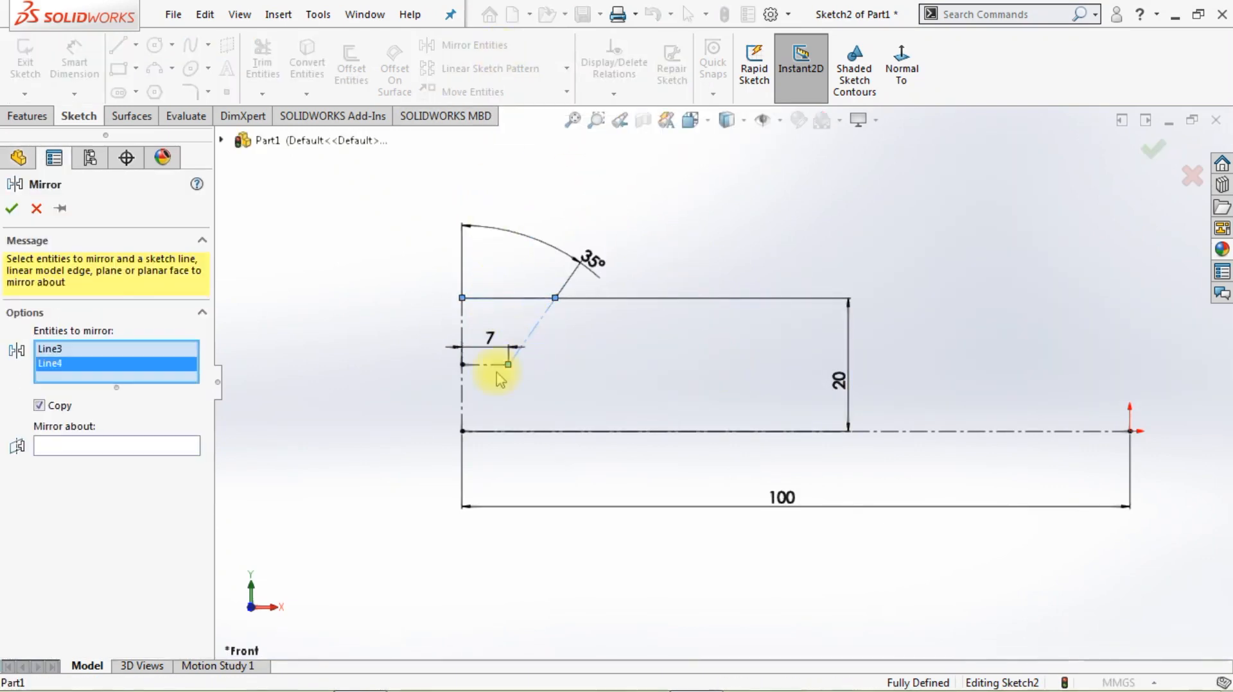
left_click(508, 387)
left_click(185, 462)
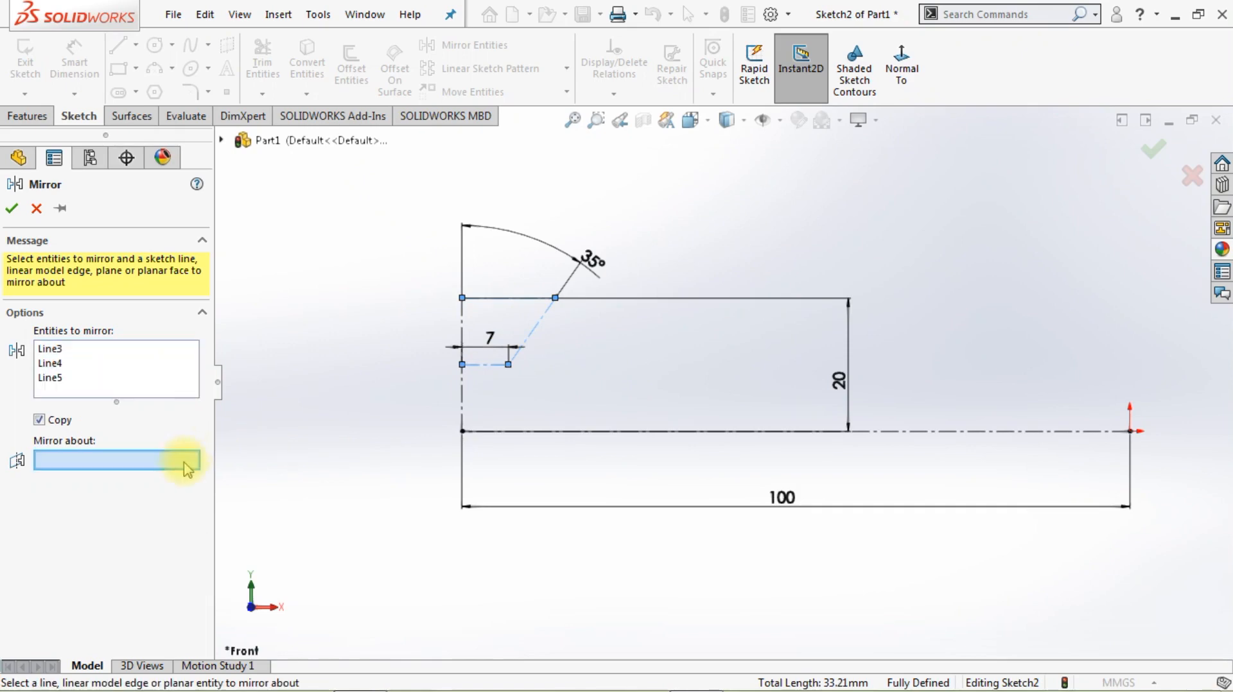
left_click(463, 404)
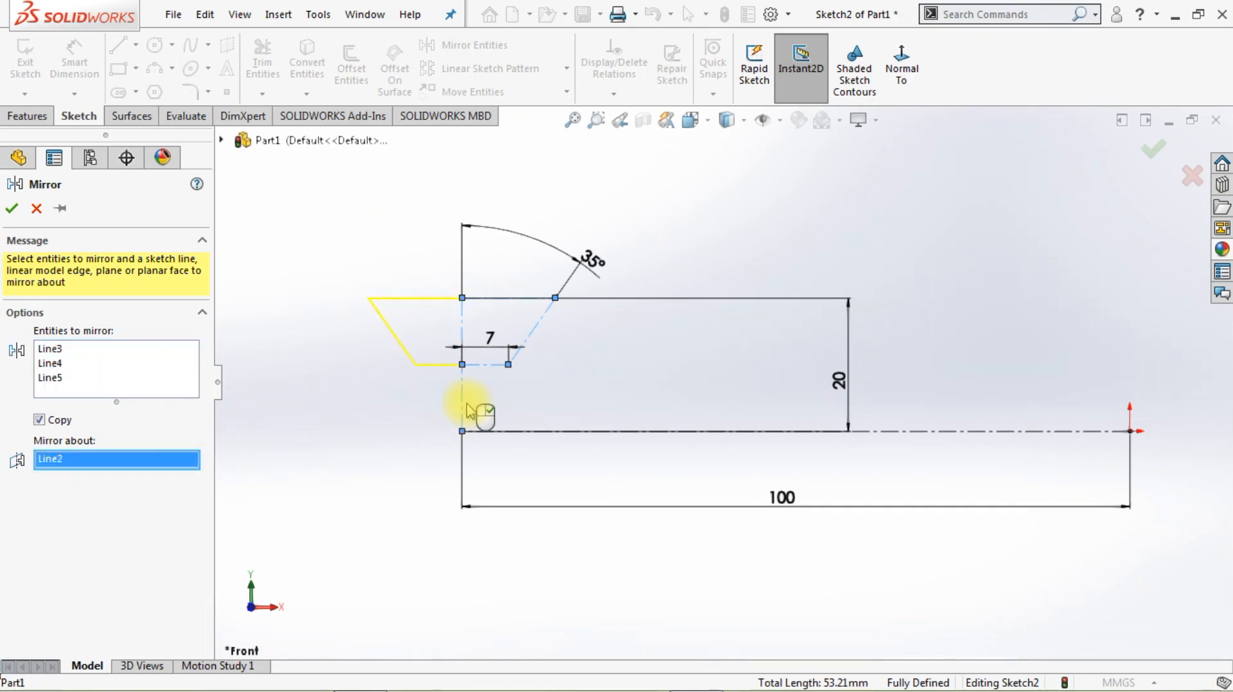
left_click(12, 208)
Draw a three-point arc bulging upward between the trapezoid's two upper corners and set its radius to 15 mm.
left_click(154, 68)
left_click(368, 297)
left_click(555, 297)
left_click(491, 277)
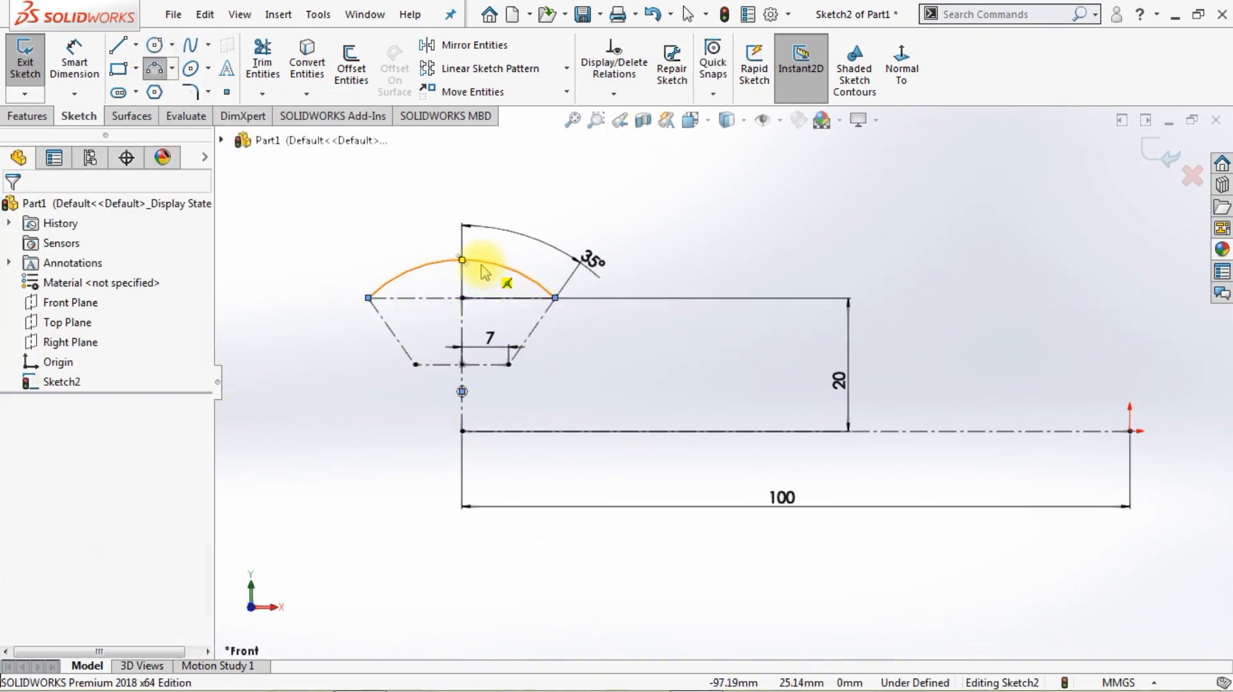
left_click(72, 64)
left_click(417, 258)
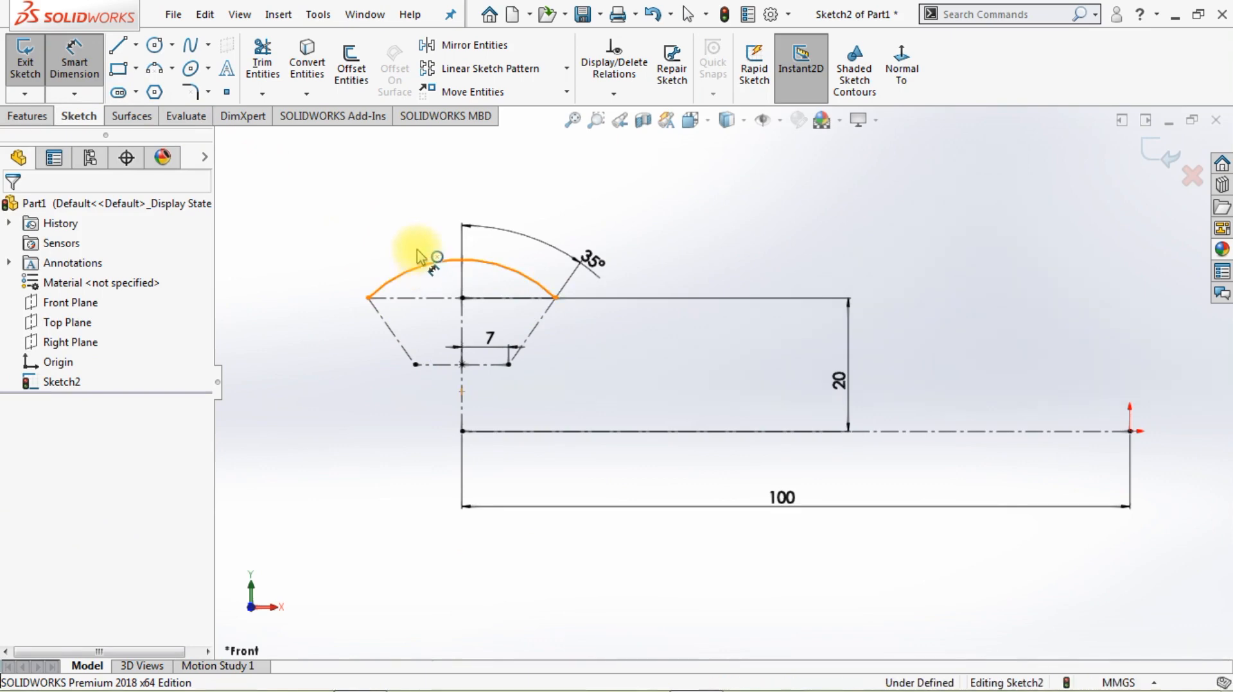
left_click(404, 244)
type("15")
key("Return")
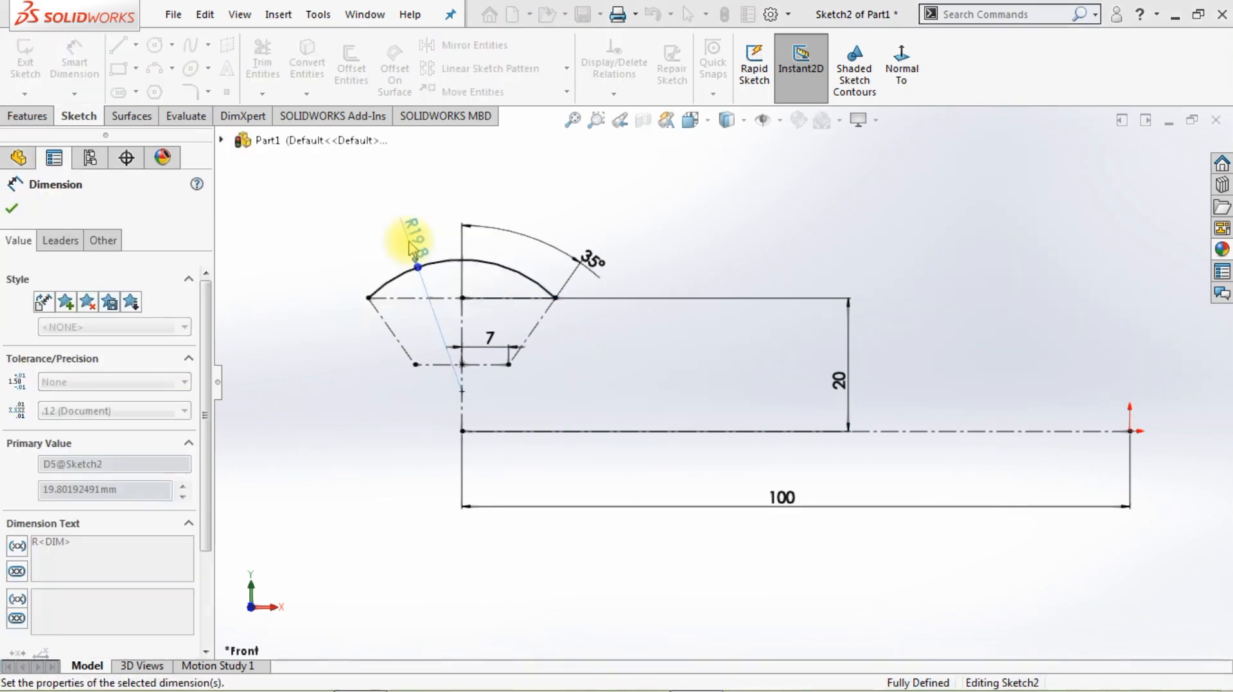
Finish dimensioning and move the 35° angle dimension closer to the arc.
left_click(661, 249)
left_click_drag(590, 259, 566, 219)
left_click(573, 201)
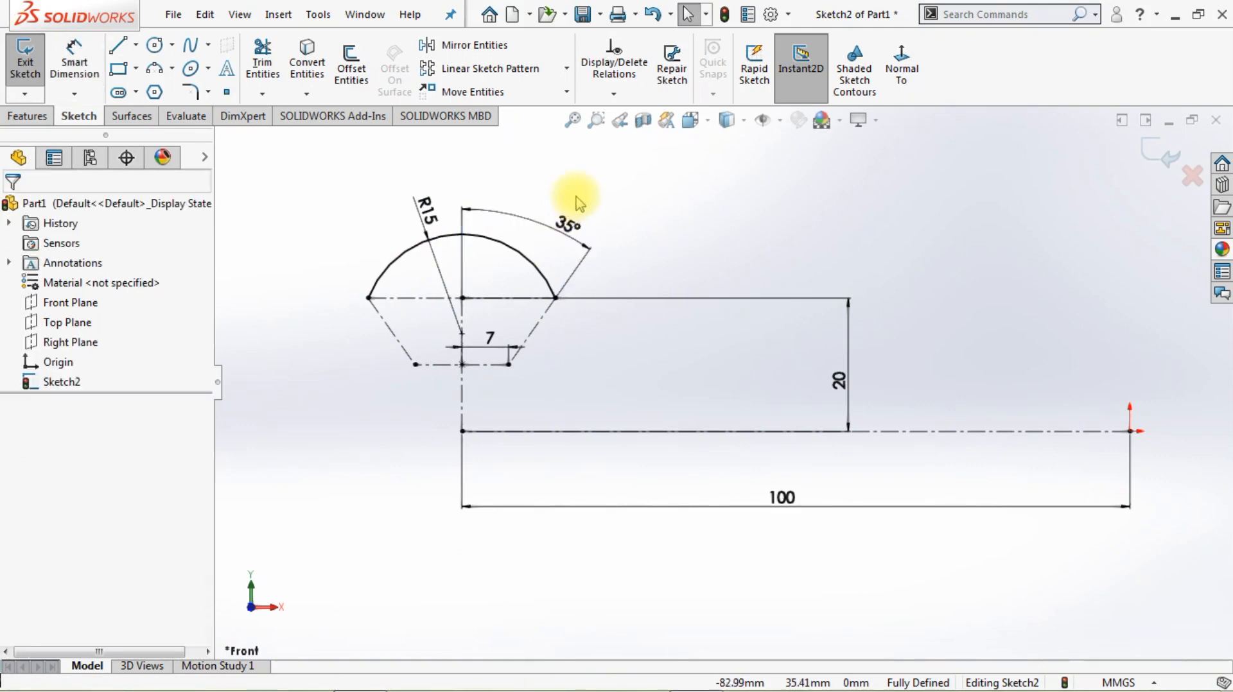
Circular-pattern the arc and trapezoid geometry around the vertical centerline's lower endpoint, with 4 equally spaced instances over 360°.
left_click_drag(322, 195, 655, 526)
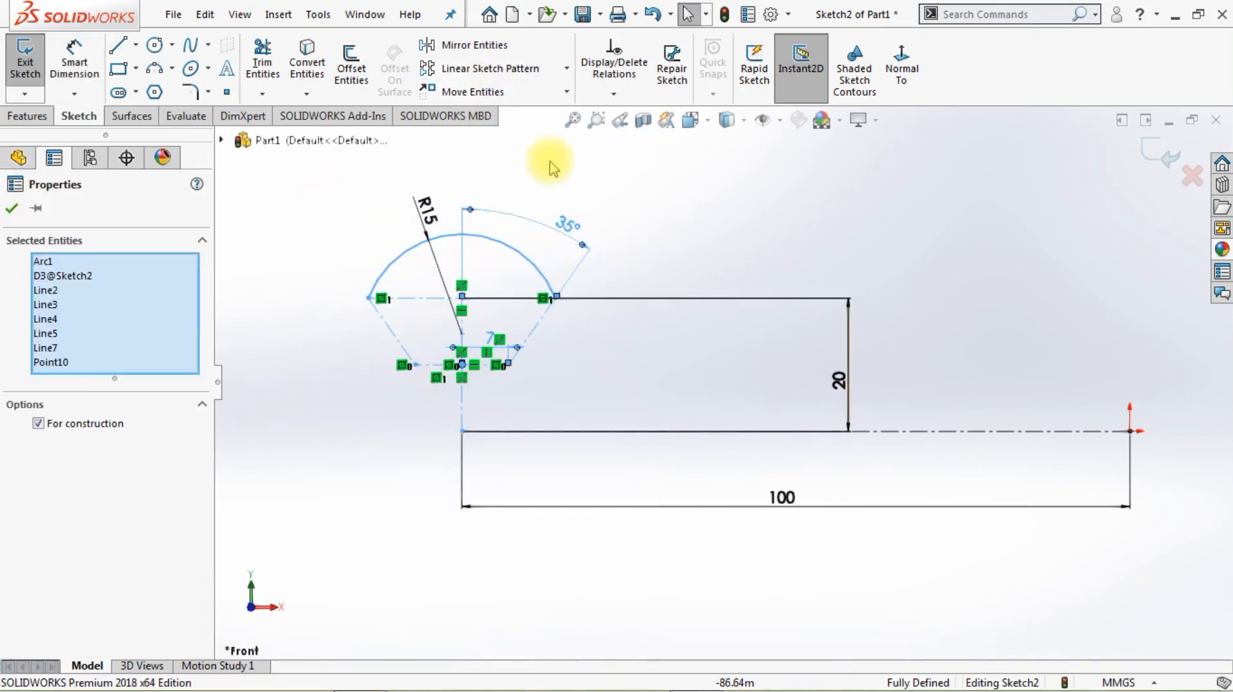
left_click(566, 68)
left_click(502, 113)
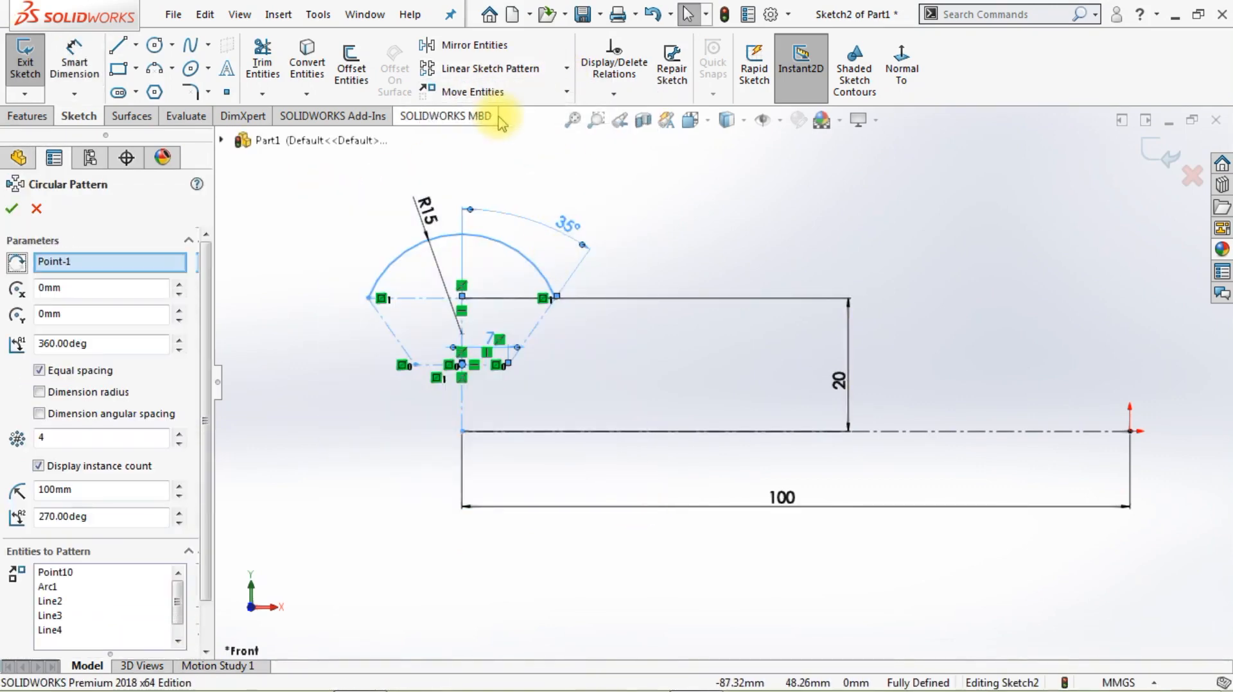
right_click(161, 270)
left_click(189, 276)
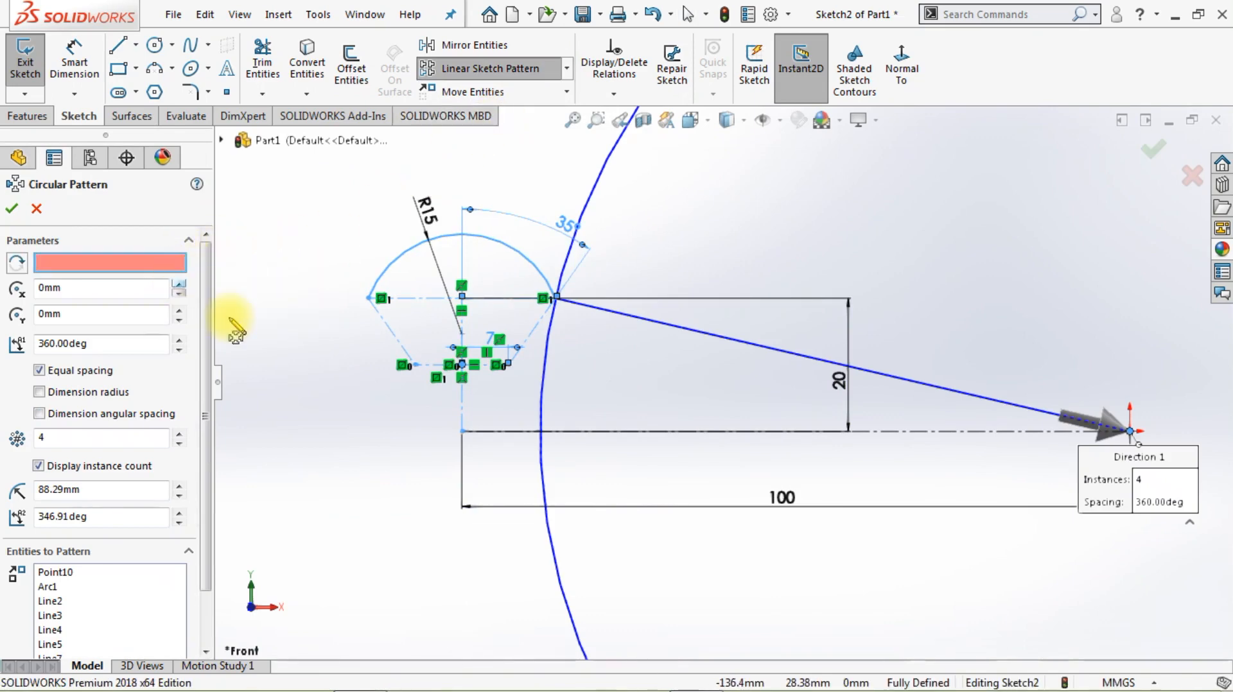
left_click(463, 431)
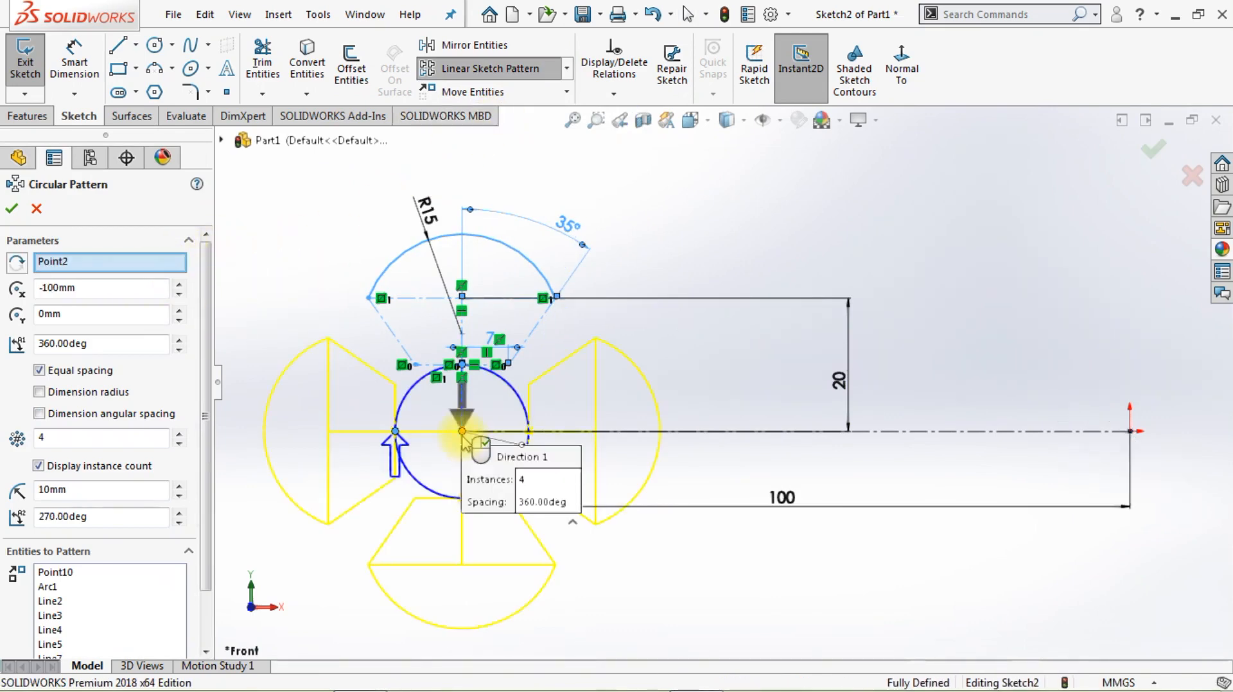
left_click(13, 210)
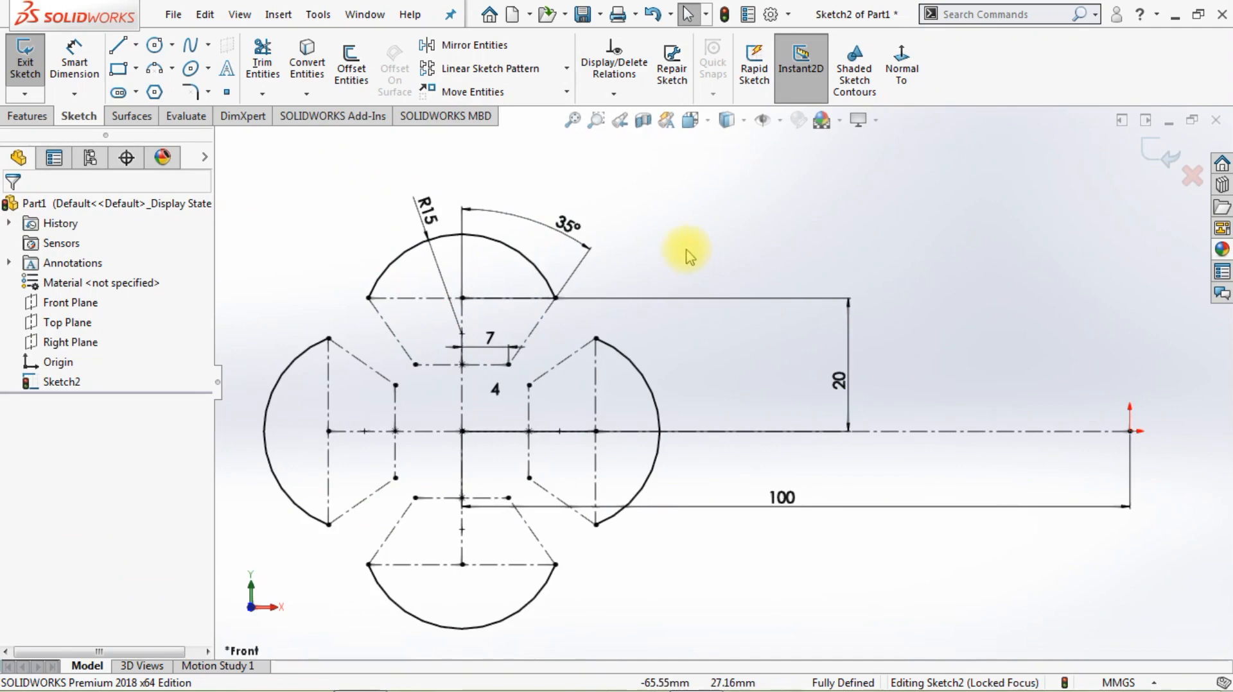
Draw a four-point spline from the left lobe's upper arc end through the two inner corners to the top lobe's left arc end.
scroll(384, 485, "up", 1)
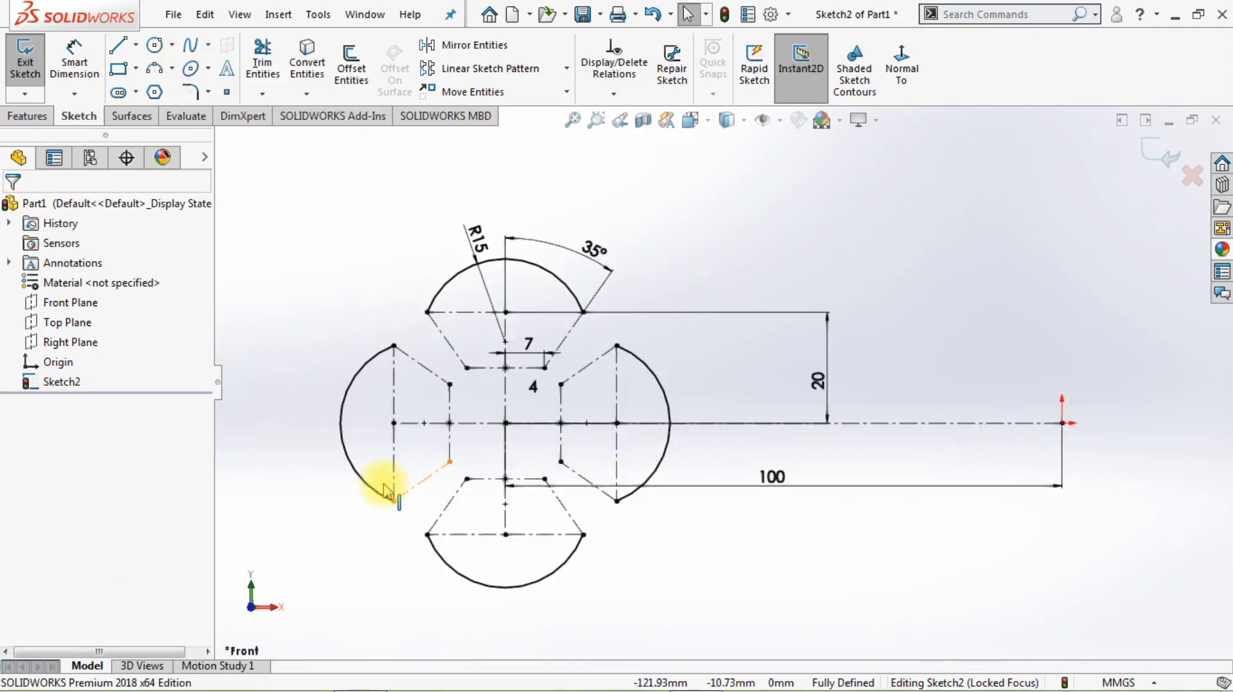
scroll(385, 487, "down", 2)
left_click(190, 45)
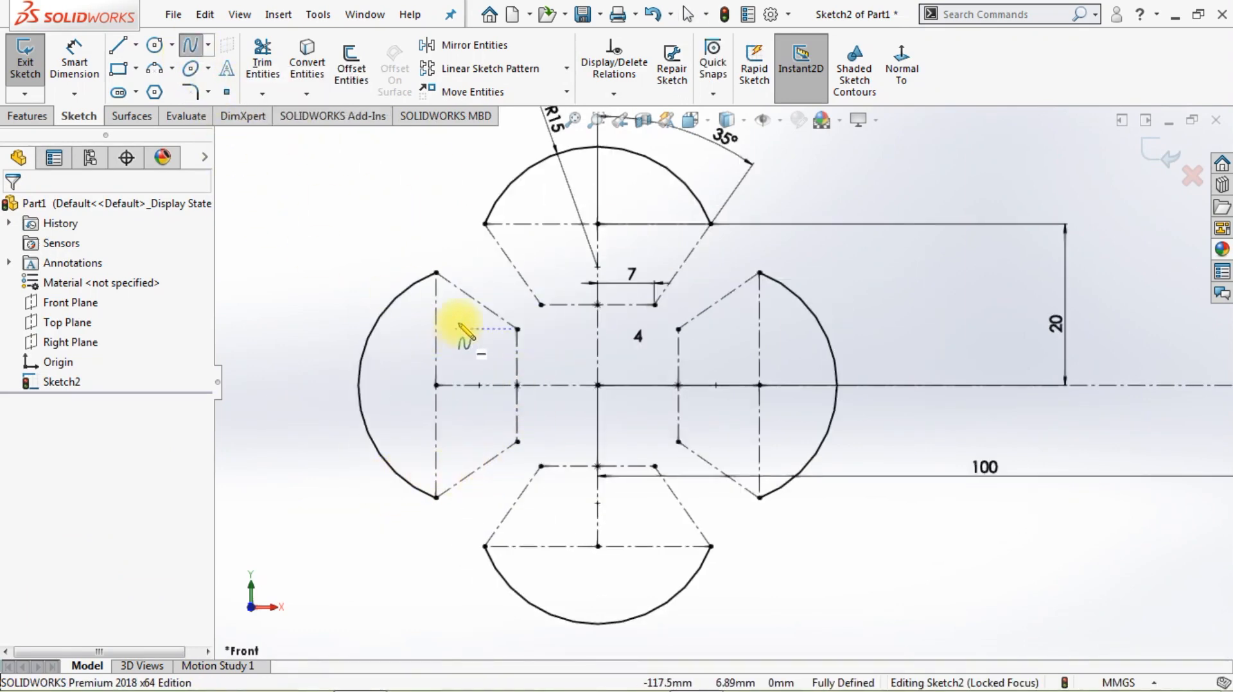
left_click(437, 273)
left_click(518, 329)
left_click(541, 304)
double_click(486, 224)
key("Escape")
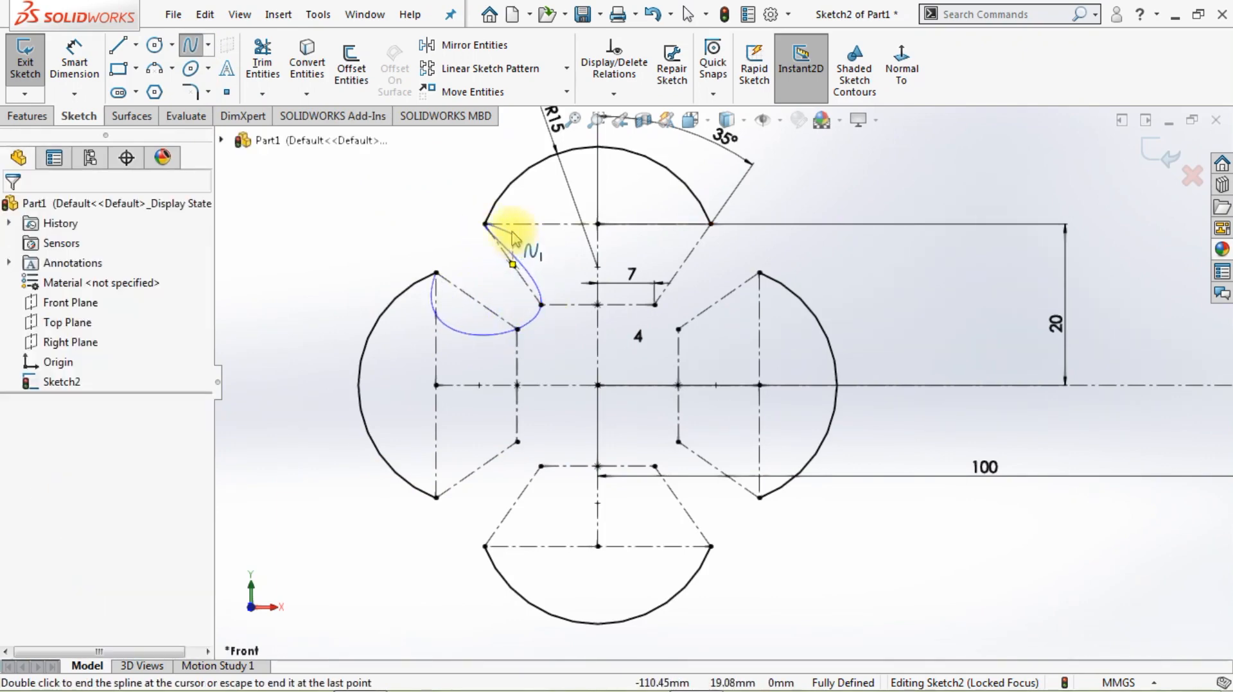
Draw a four-point spline from the top lobe's right arc end through the inner corners to the right lobe's upper arc end.
left_click(197, 49)
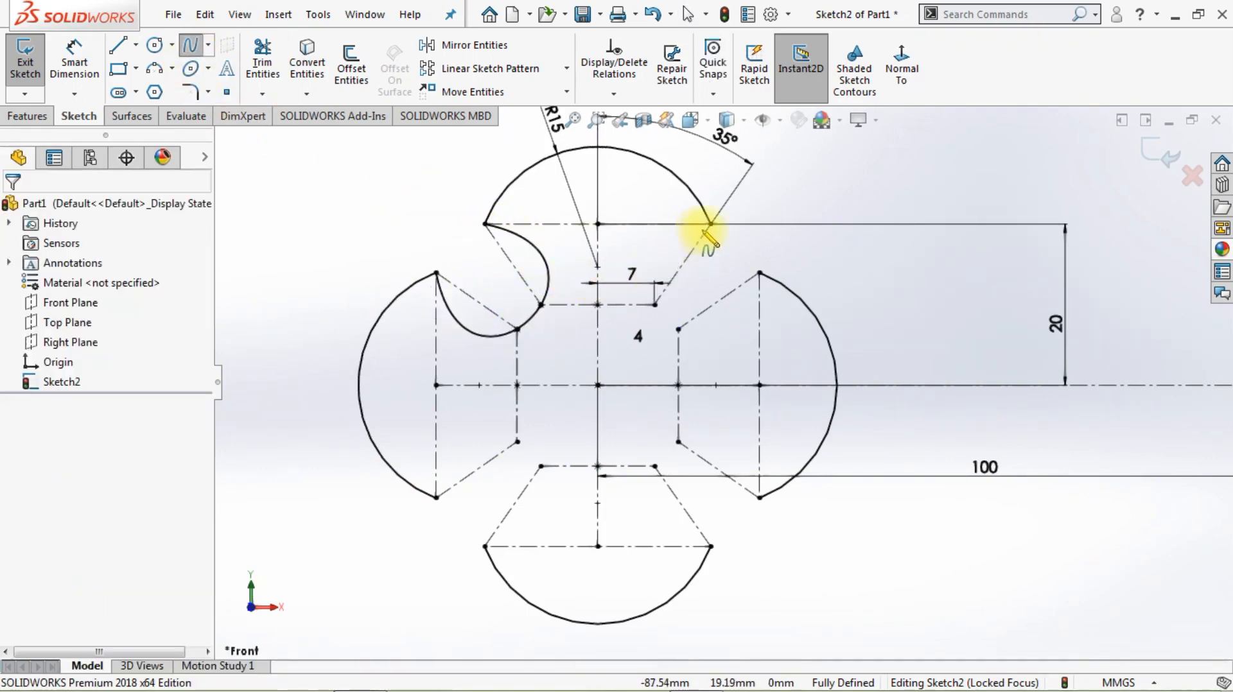
left_click(711, 224)
left_click(655, 305)
left_click(678, 329)
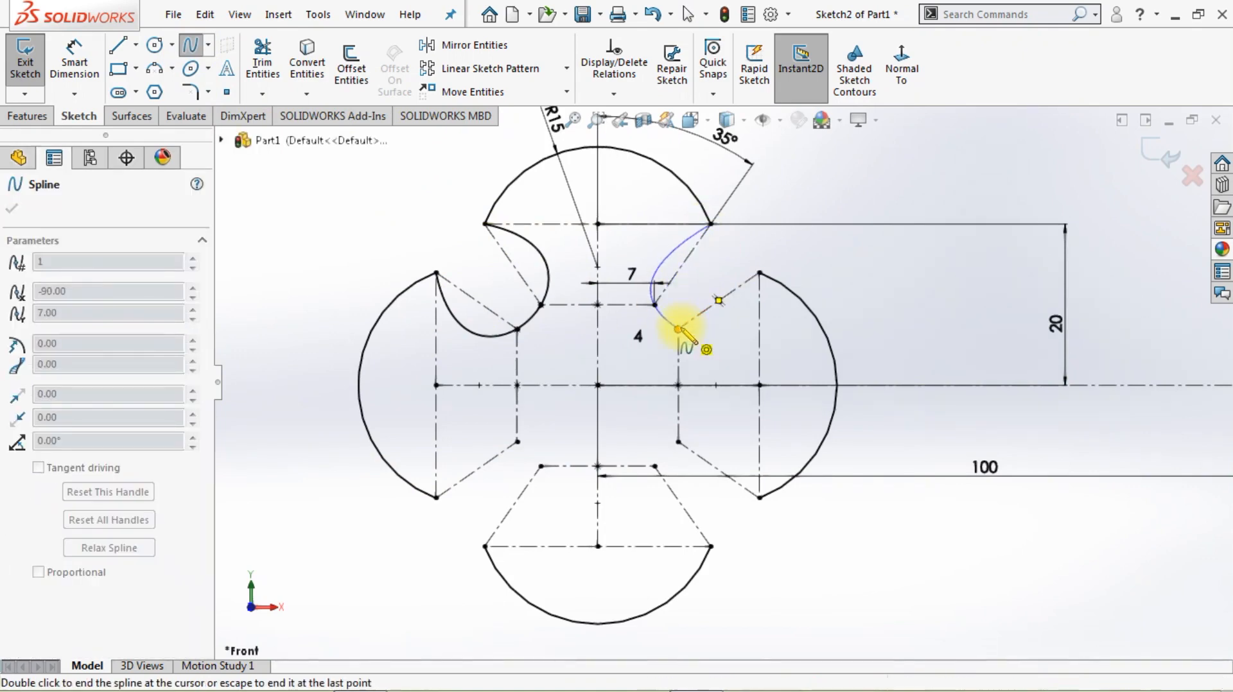
double_click(760, 273)
key("Escape")
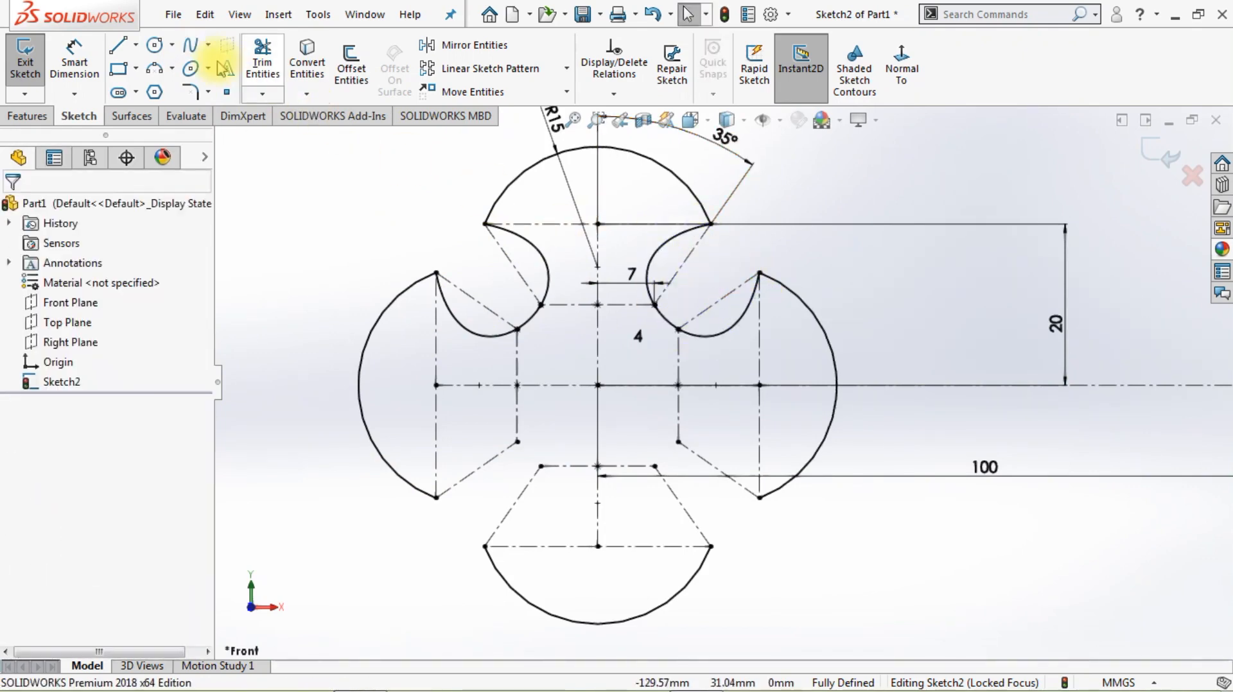
Draw a four-point spline from the right lobe's lower arc end through the inner corners to the bottom lobe's right arc end.
left_click(190, 44)
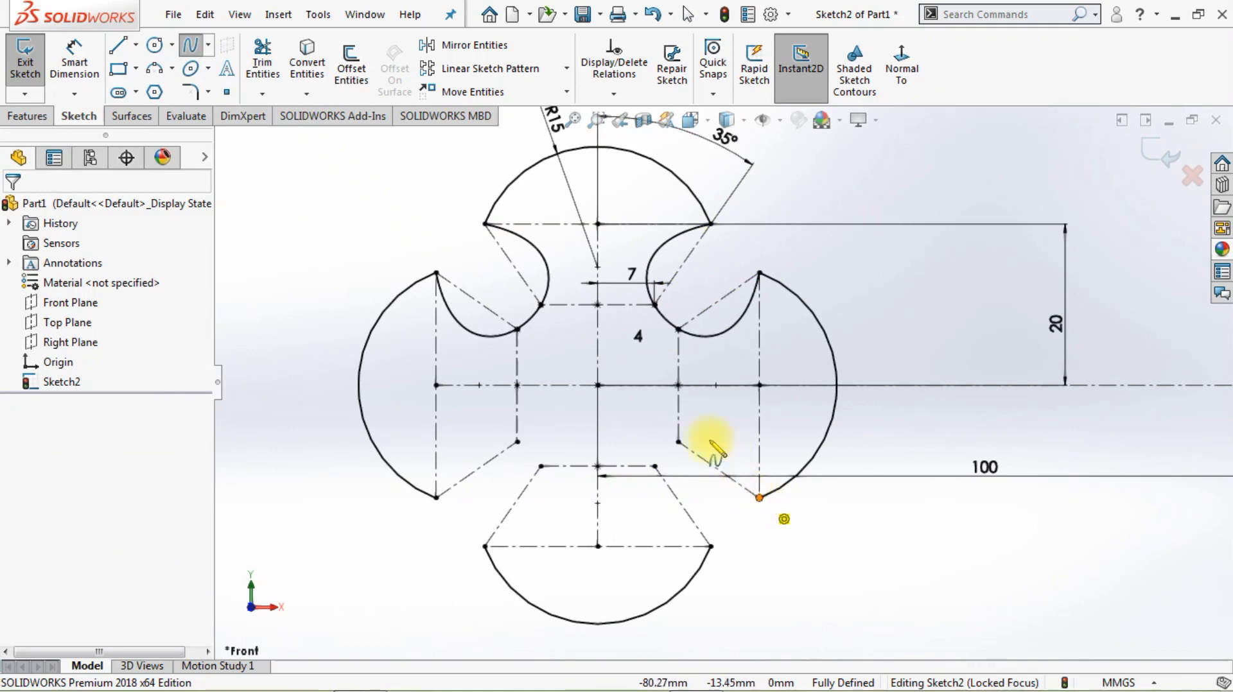
left_click(759, 498)
left_click(678, 442)
left_click(655, 467)
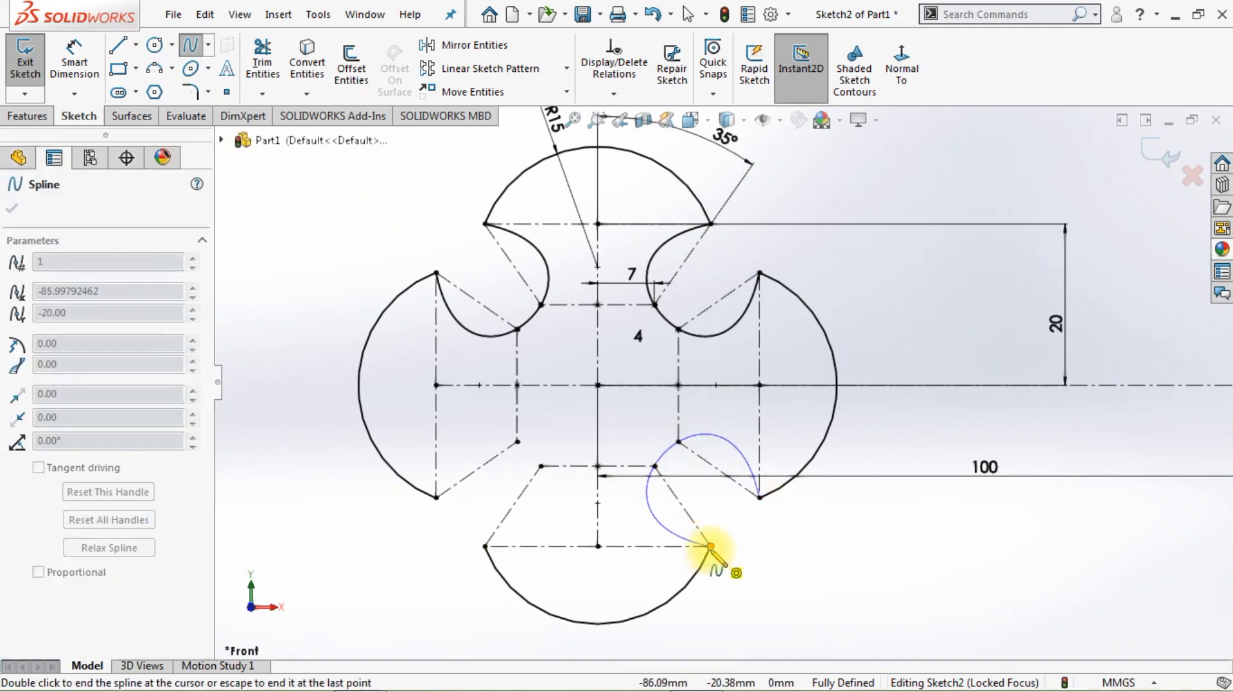
double_click(711, 546)
Close the outline with a four-point spline from the left lobe's lower arc end through the inner corners to the bottom lobe's left arc end.
left_click(189, 44)
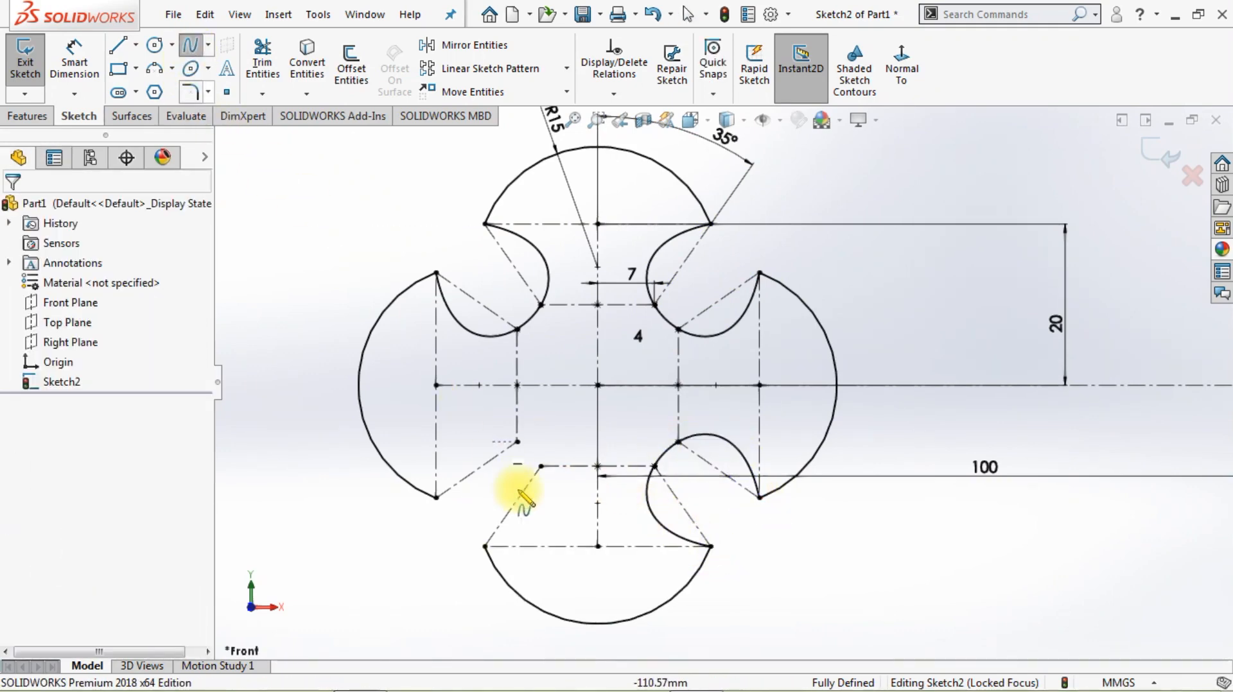
left_click(436, 498)
left_click(518, 442)
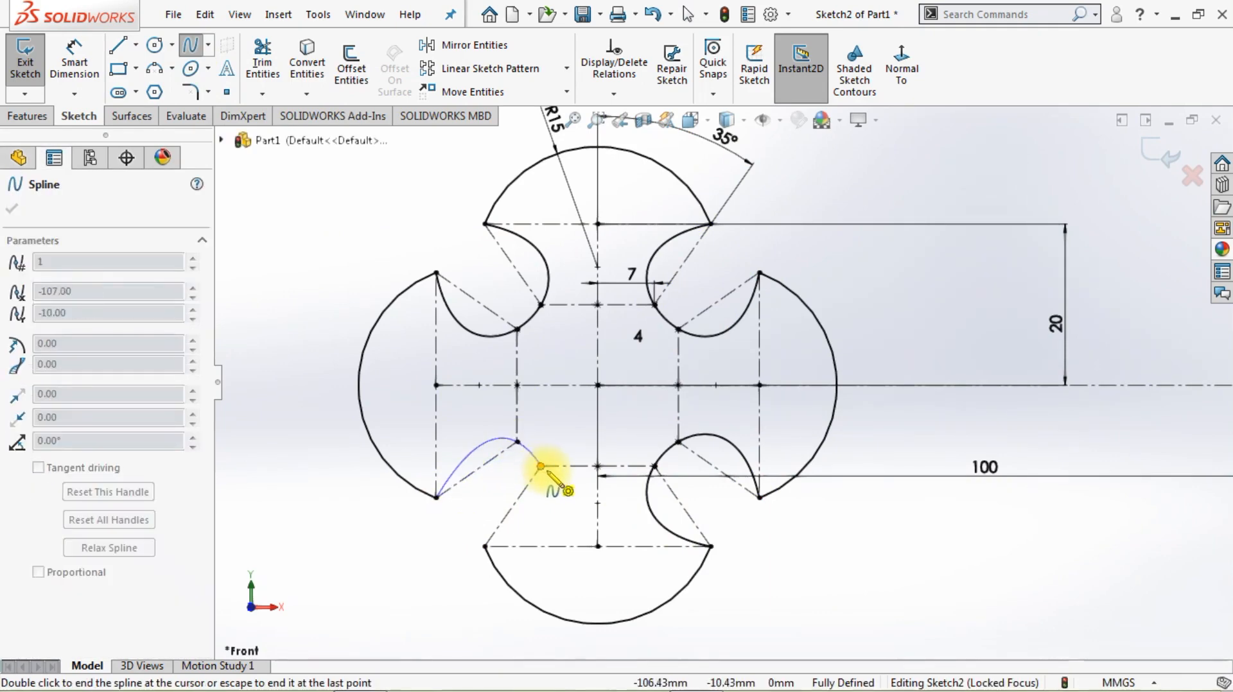
left_click(541, 466)
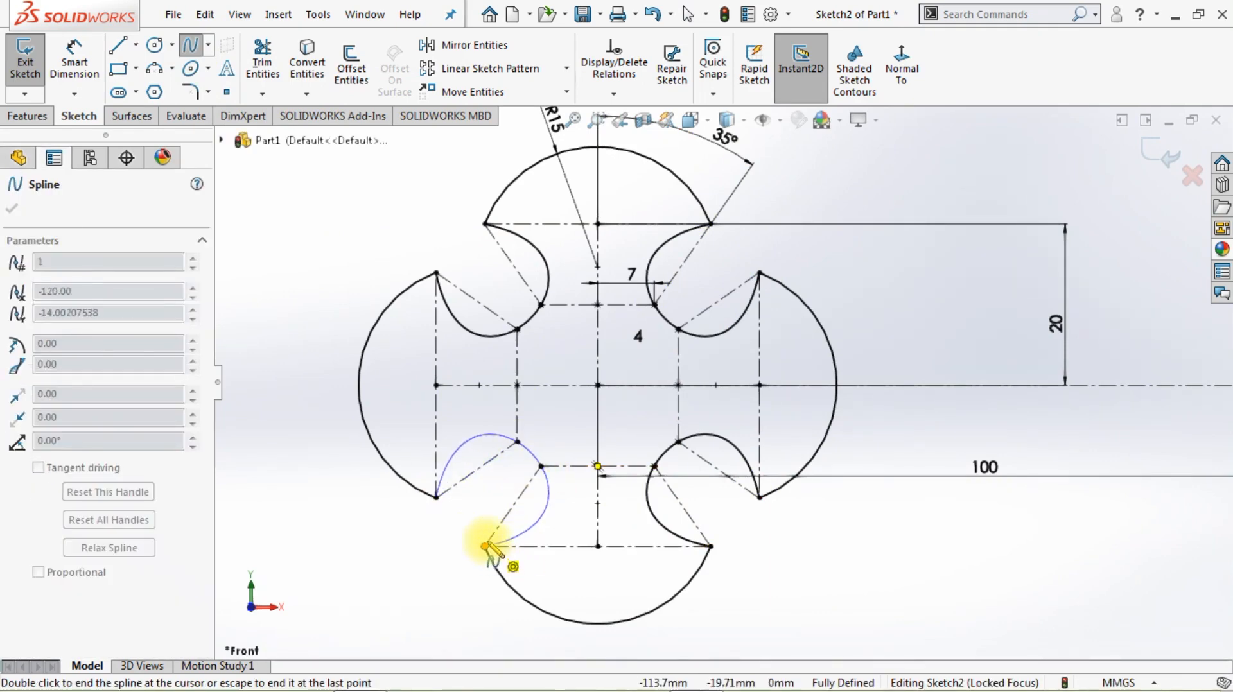
double_click(485, 546)
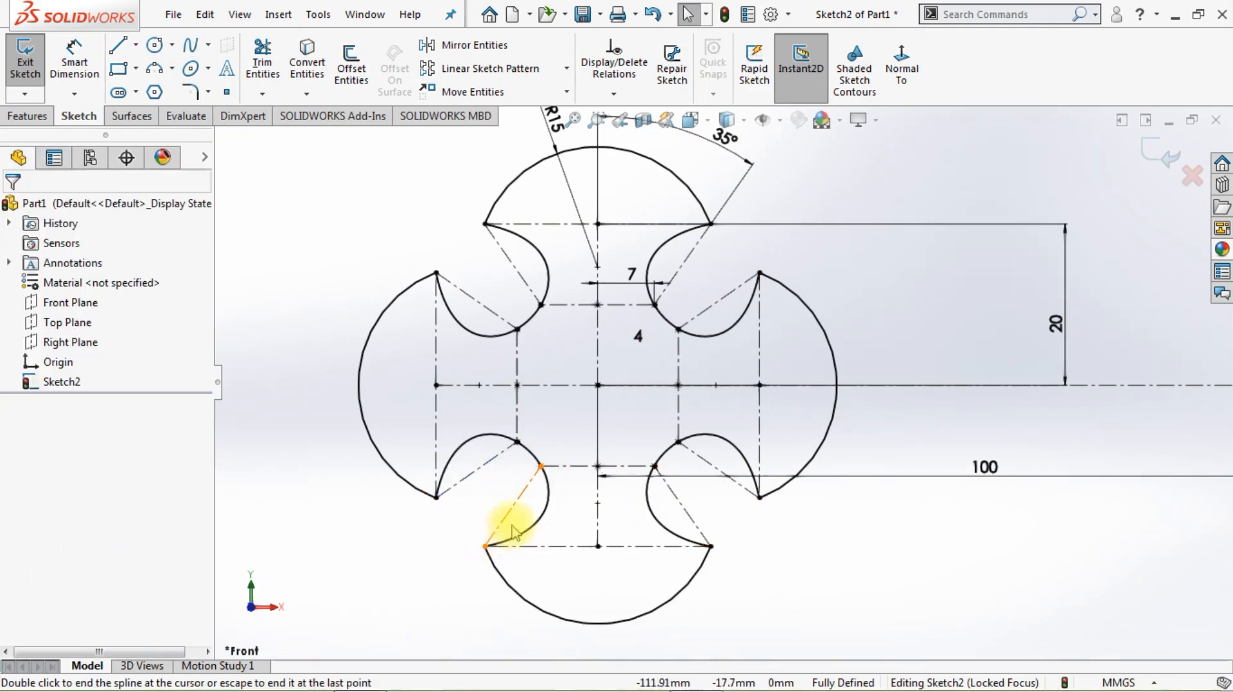
Exit the finished profile sketch and start a new sketch on the Front Plane.
left_click(1155, 154)
scroll(745, 358, "down", 3)
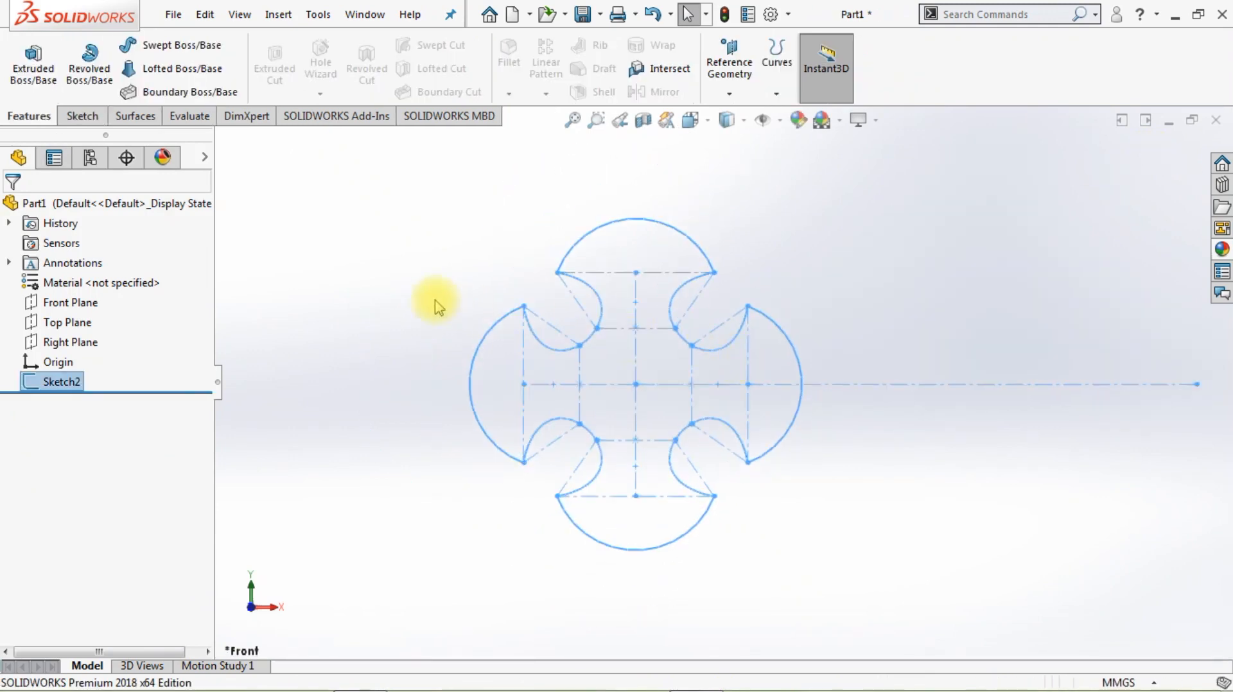
left_click(446, 310)
left_click(71, 303)
left_click(87, 275)
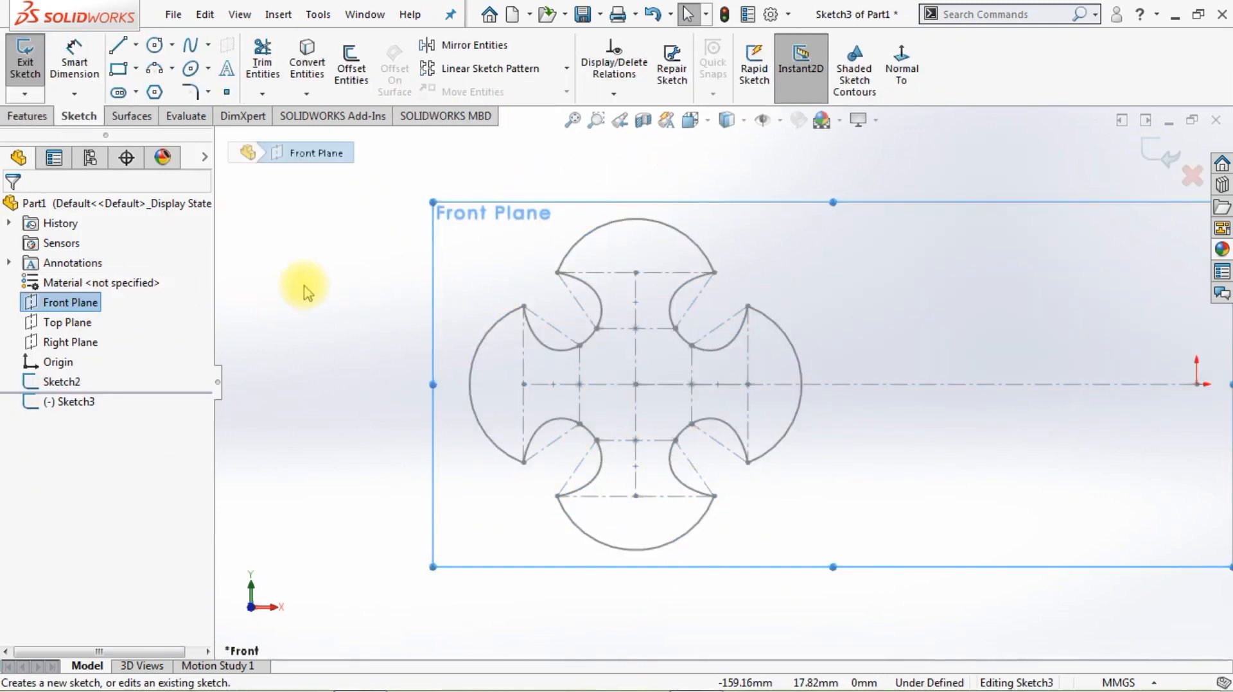
Convert the complete four-lobed outline into the new sketch with Convert Entities, using chain selection.
left_click(307, 64)
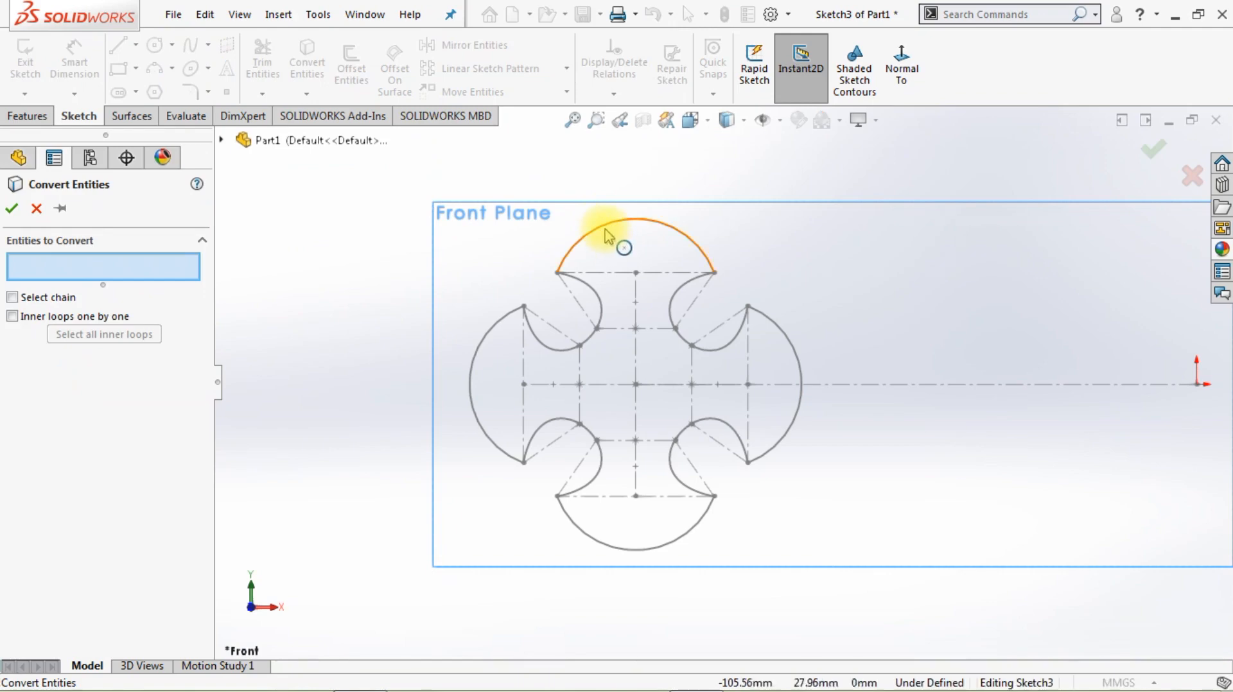
left_click(606, 230)
right_click(106, 278)
left_click(160, 283)
left_click(573, 255)
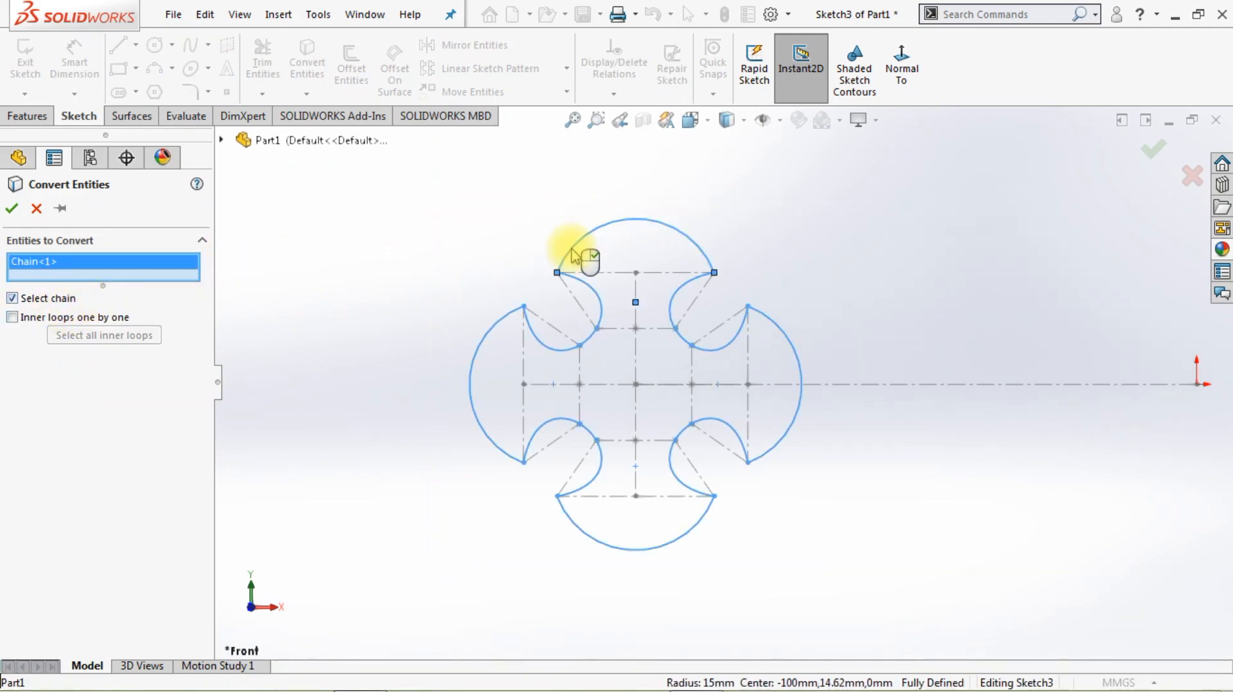
right_click(573, 254)
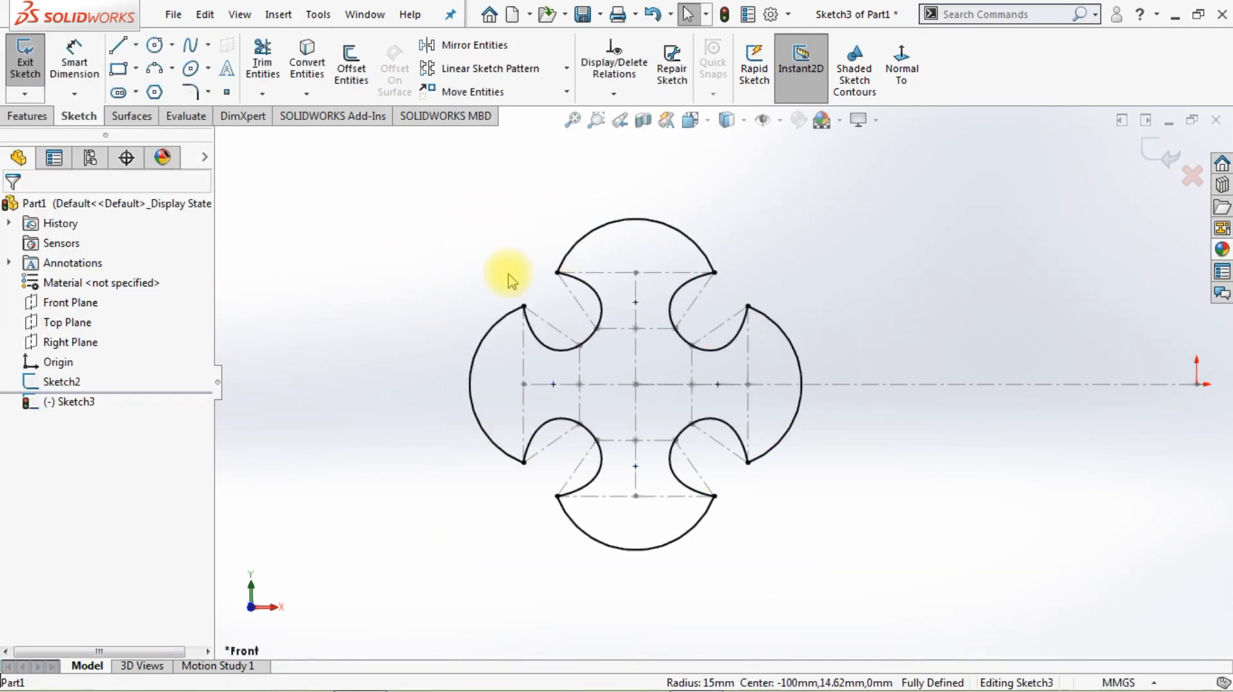
Round all eight lobe tips of the converted outline with 5 mm sketch fillets and exit the sketch.
left_click(191, 93)
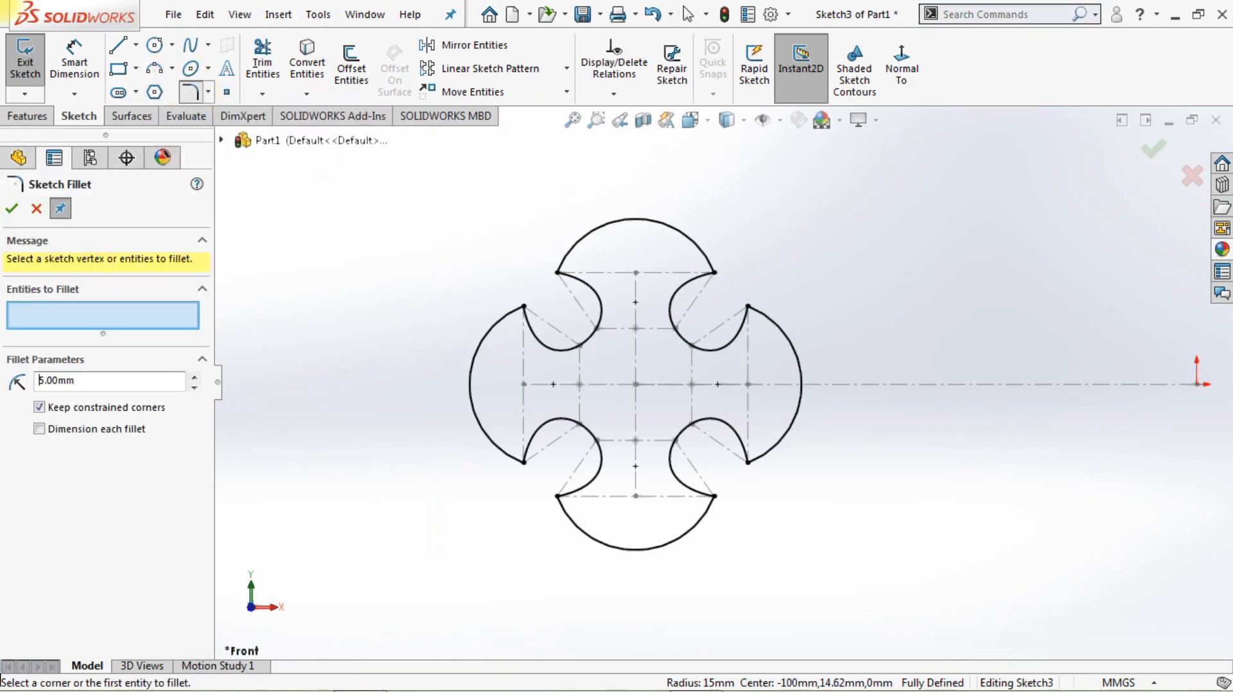
left_click_drag(418, 201, 870, 607)
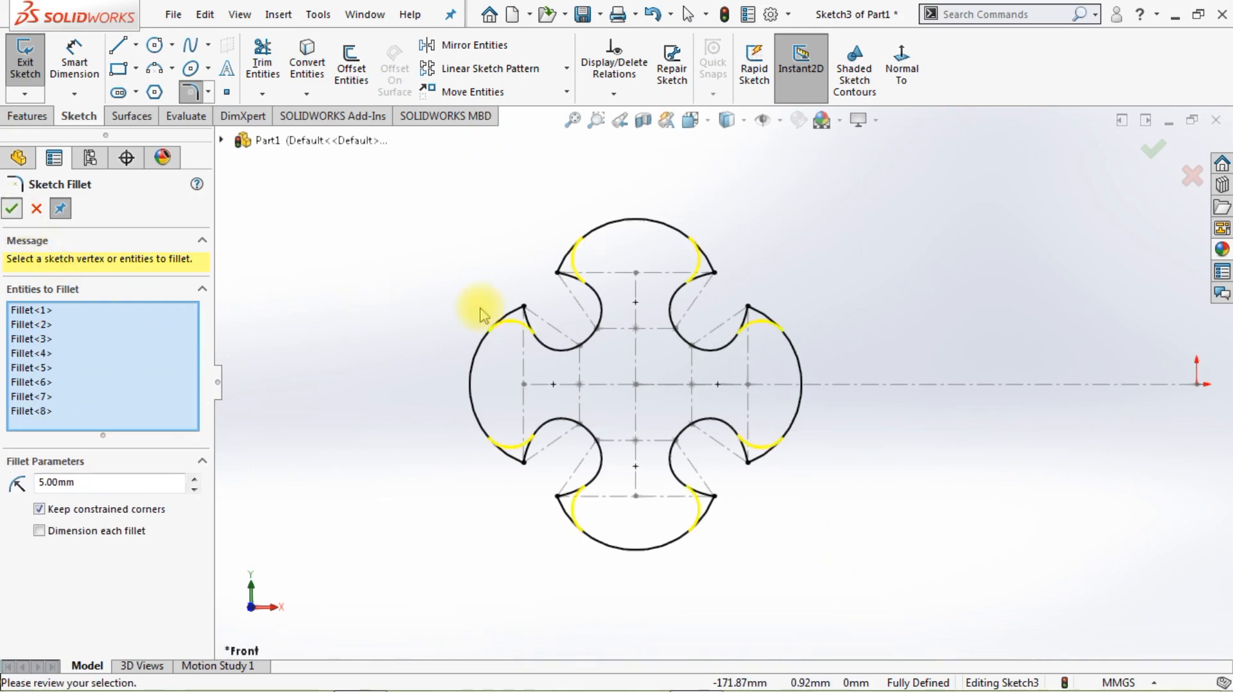
key("Return")
left_click(1151, 151)
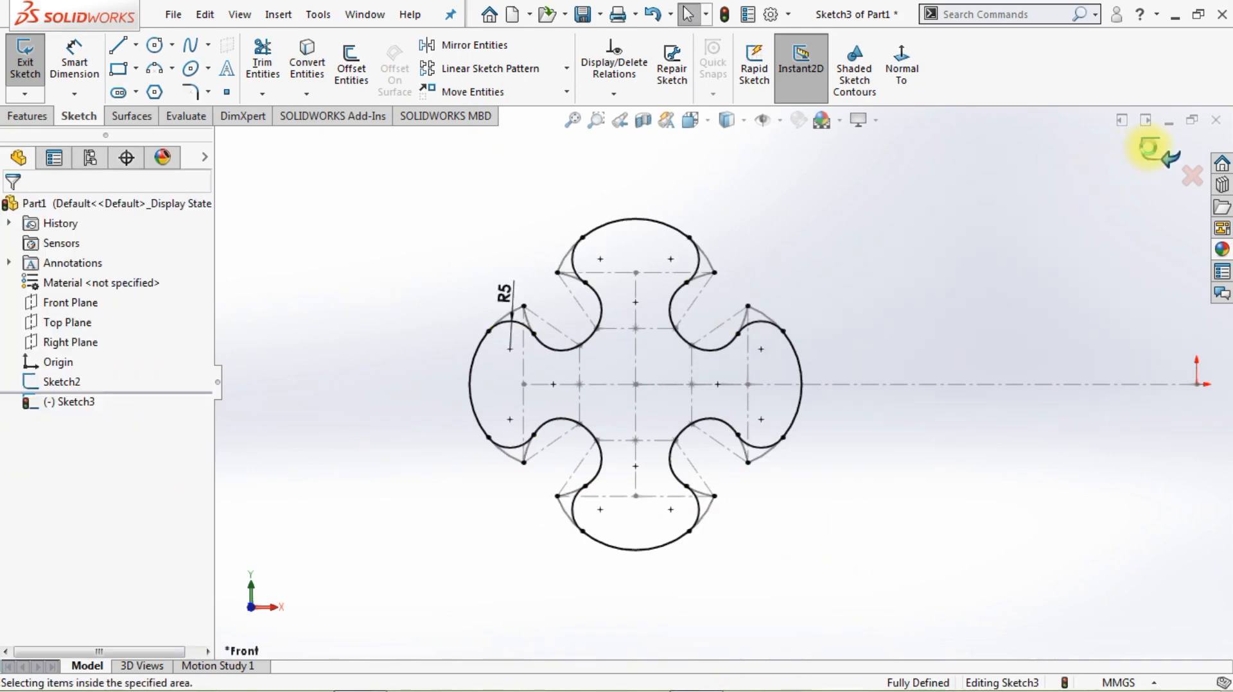
left_click(1150, 152)
Start a sketch on the Top Plane and draw a circle centred on the origin through the lobed profile's centre point.
key("ctrl+7")
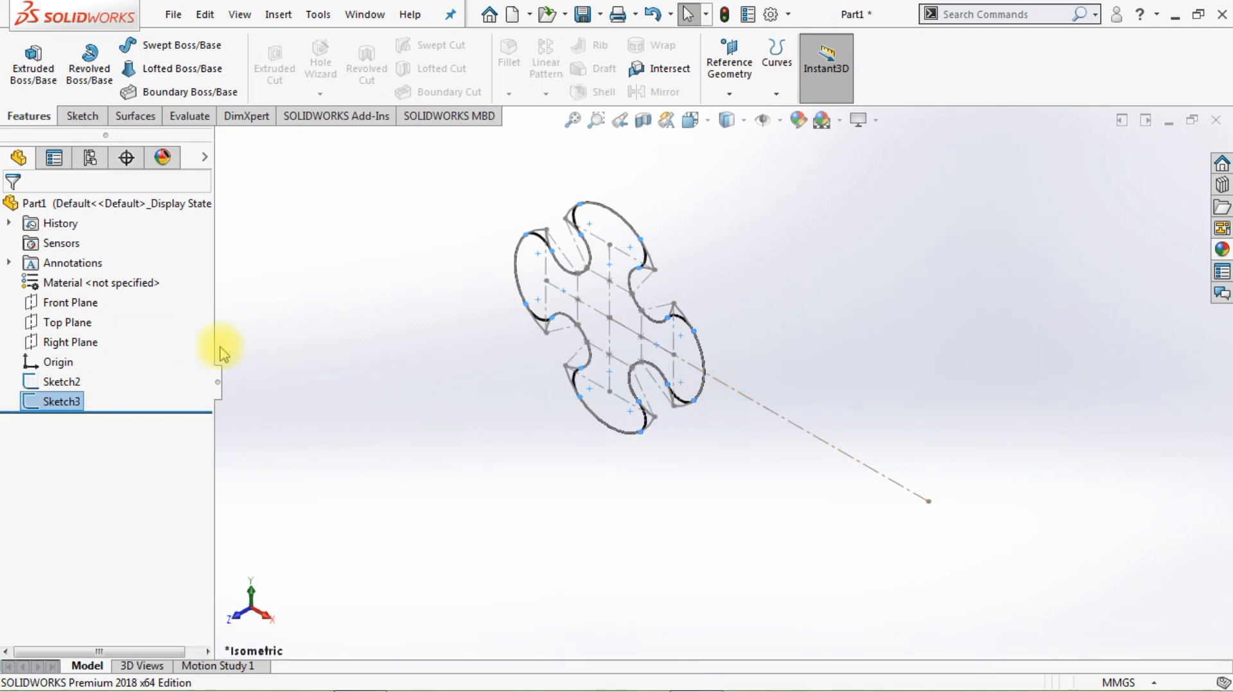
left_click(82, 323)
left_click(116, 307)
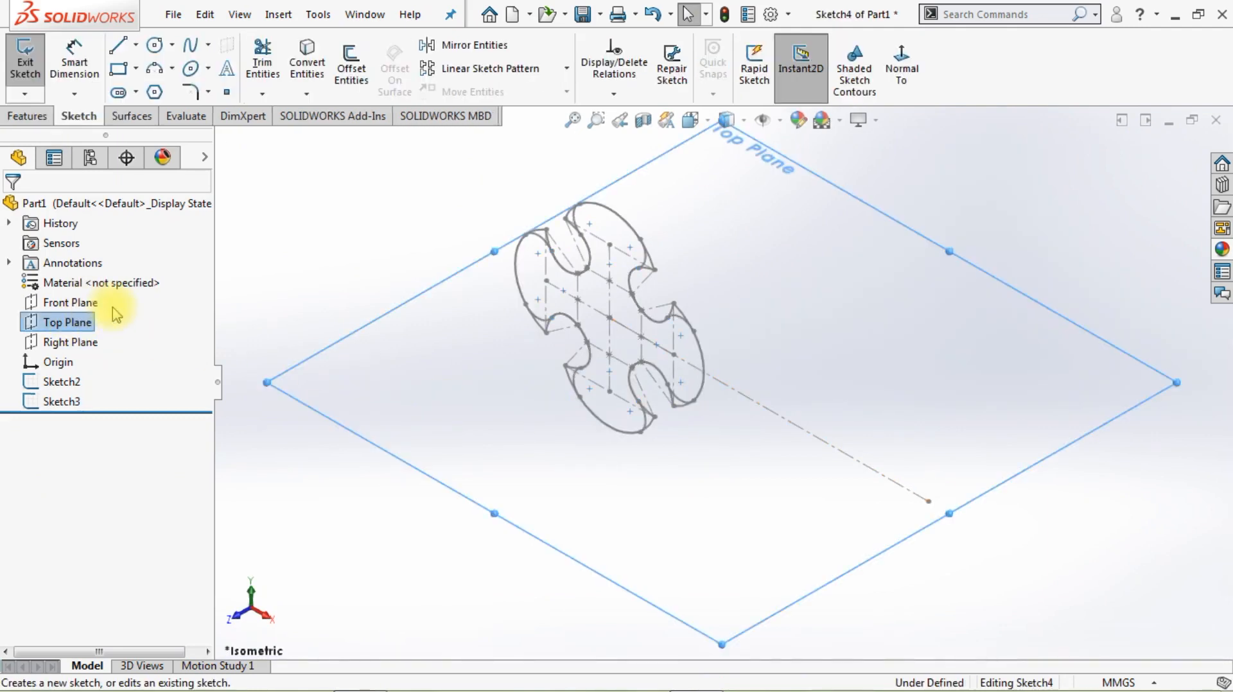
left_click(155, 45)
left_click(930, 501)
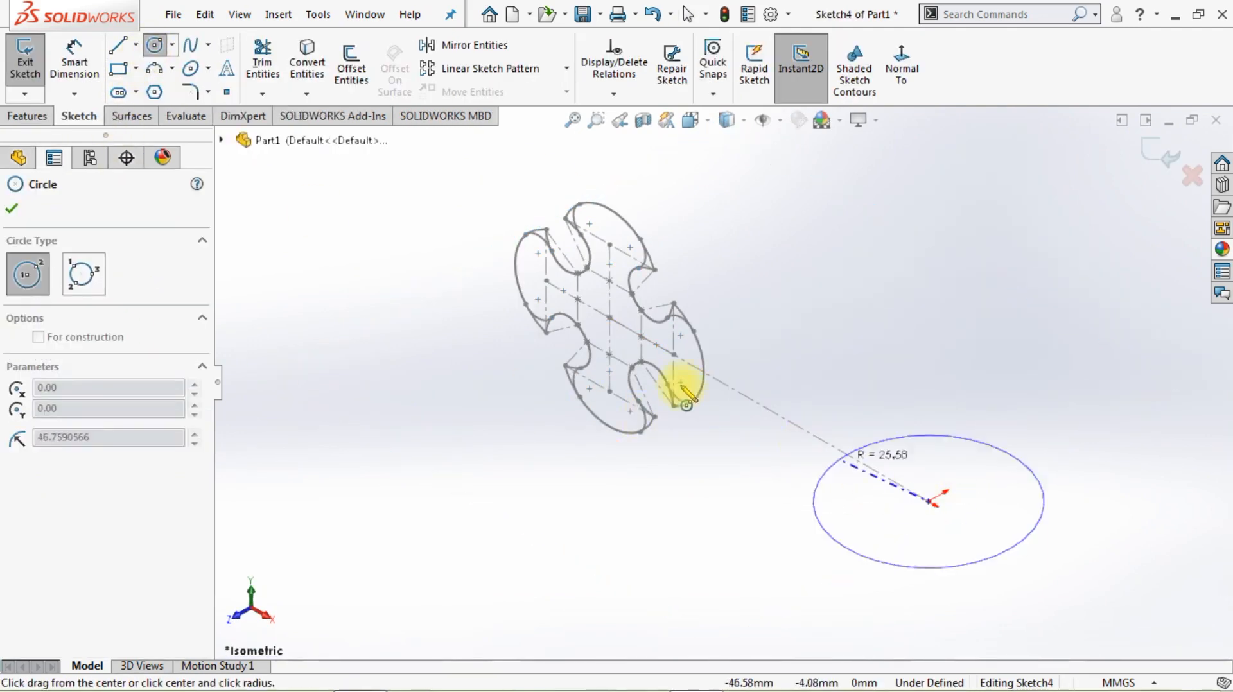
left_click(612, 319)
key("Escape")
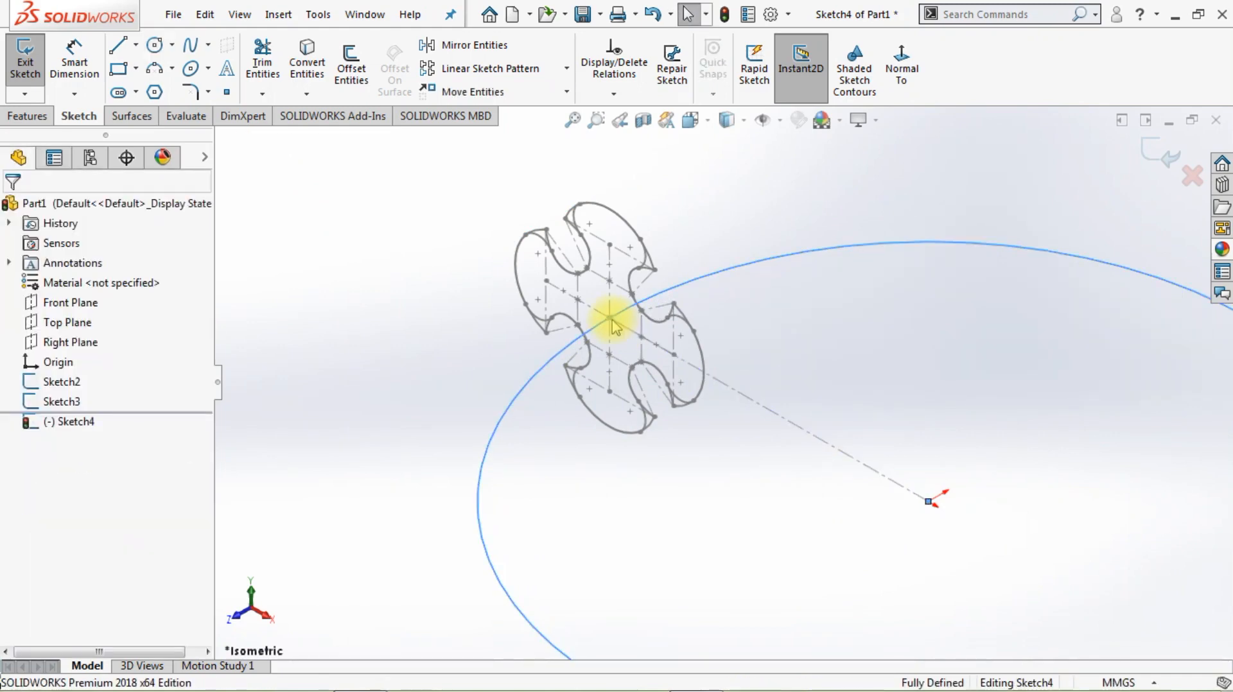
Draw a centerline from the lobed profile's centre across the origin to the opposite point on the circle.
scroll(613, 320, "up", 8)
left_click(840, 441)
scroll(835, 433, "down", 3)
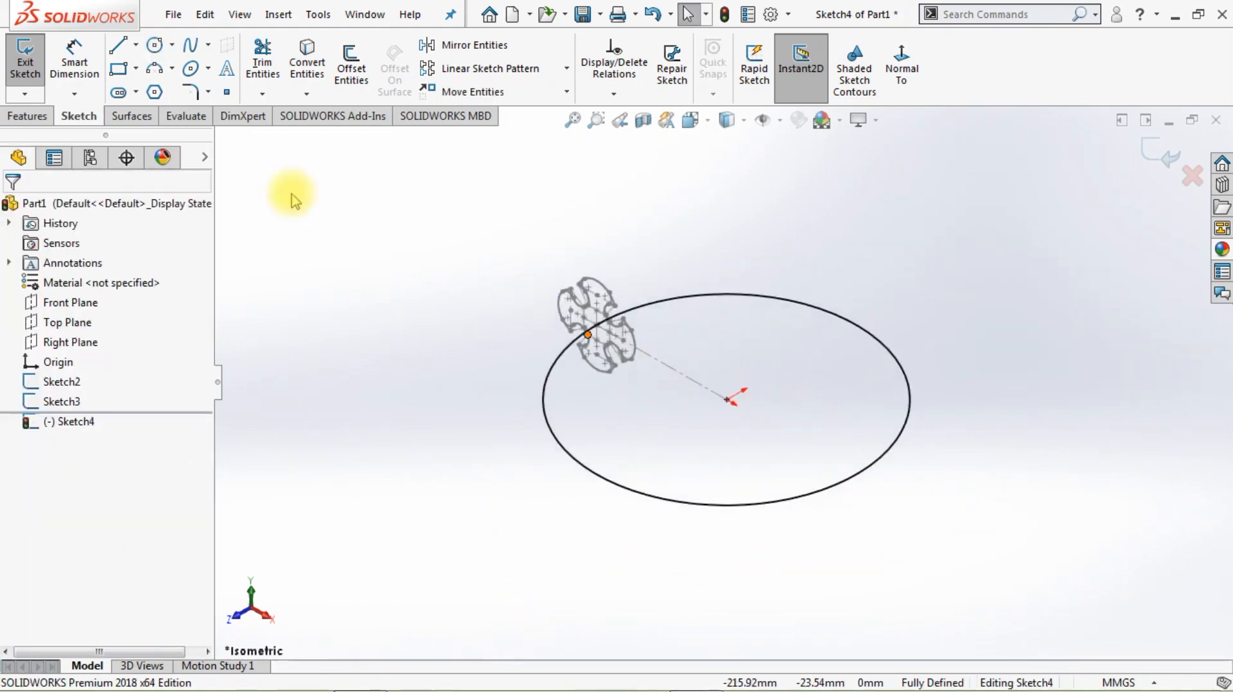
left_click(136, 45)
left_click(157, 91)
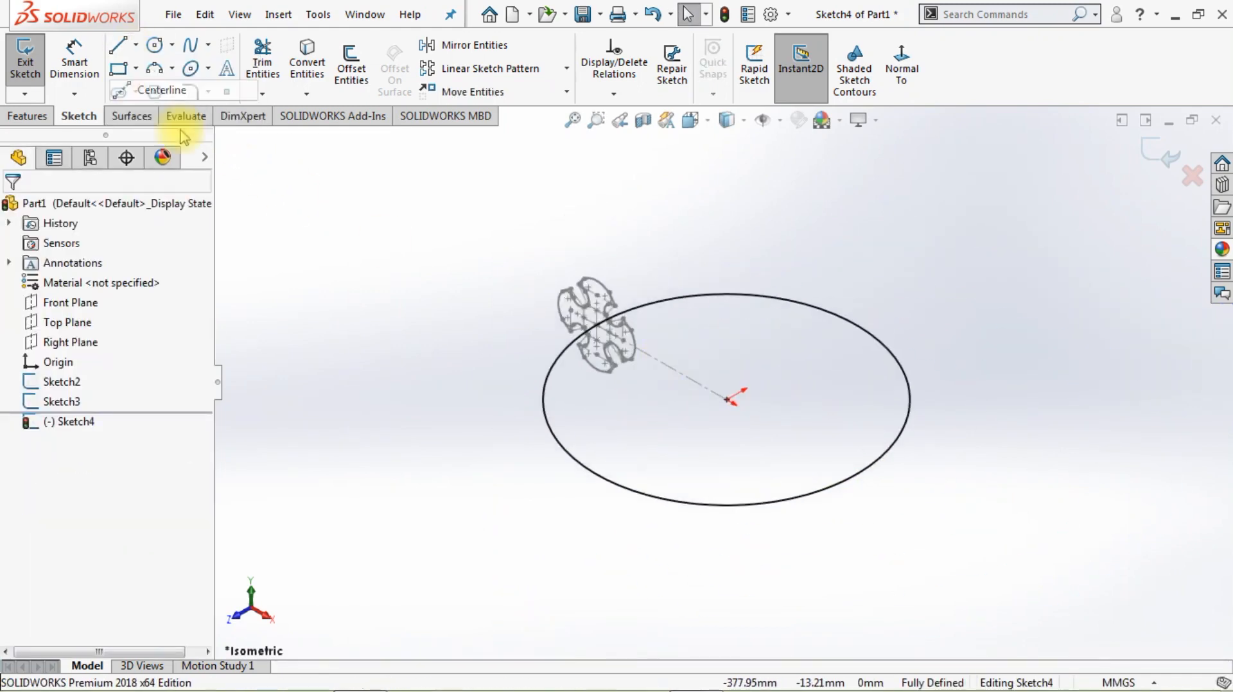
left_click(728, 400)
scroll(727, 400, "down", 2)
left_click(493, 277)
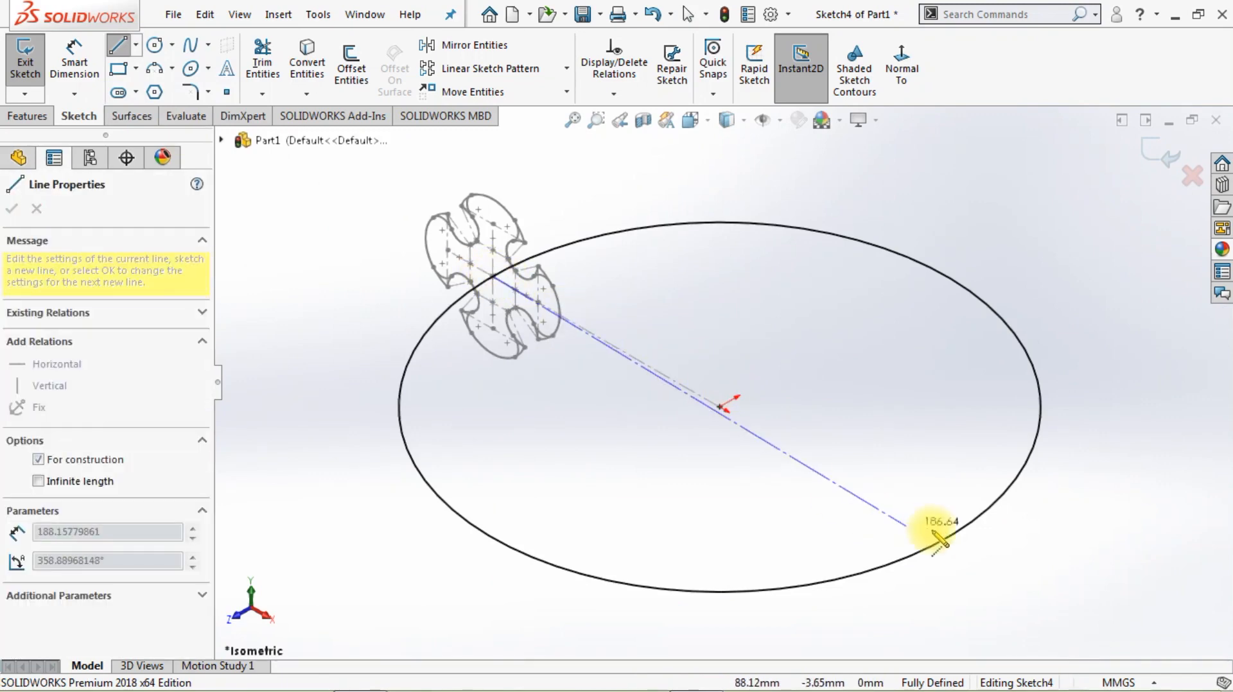
left_click(949, 538)
key("Escape")
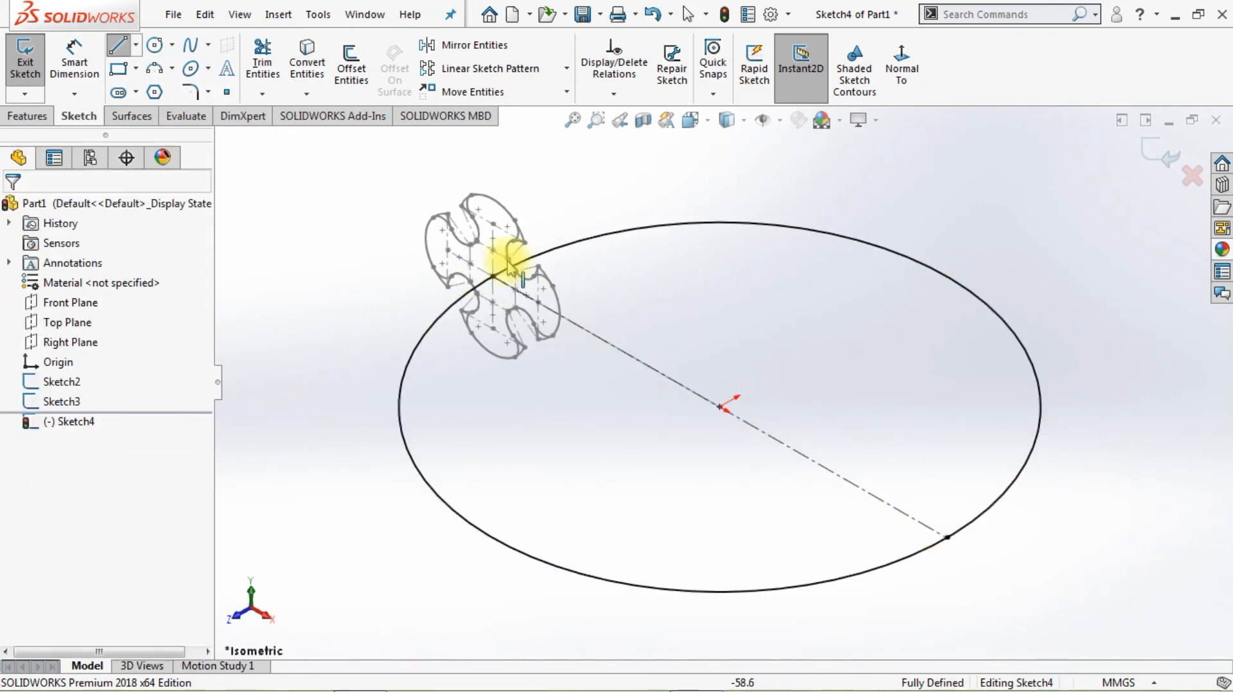
Trim away the front half of the circle to leave a semicircular path, and exit the sketch.
left_click(262, 70)
left_click_drag(437, 350, 476, 400)
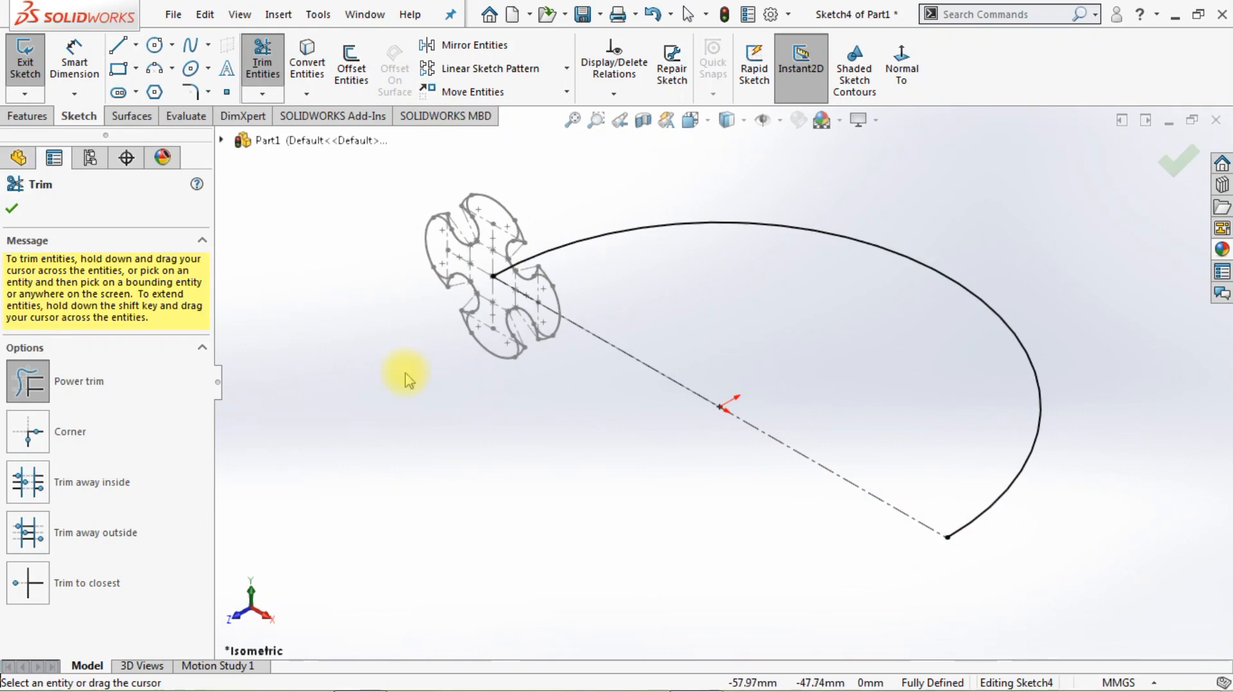
left_click(12, 209)
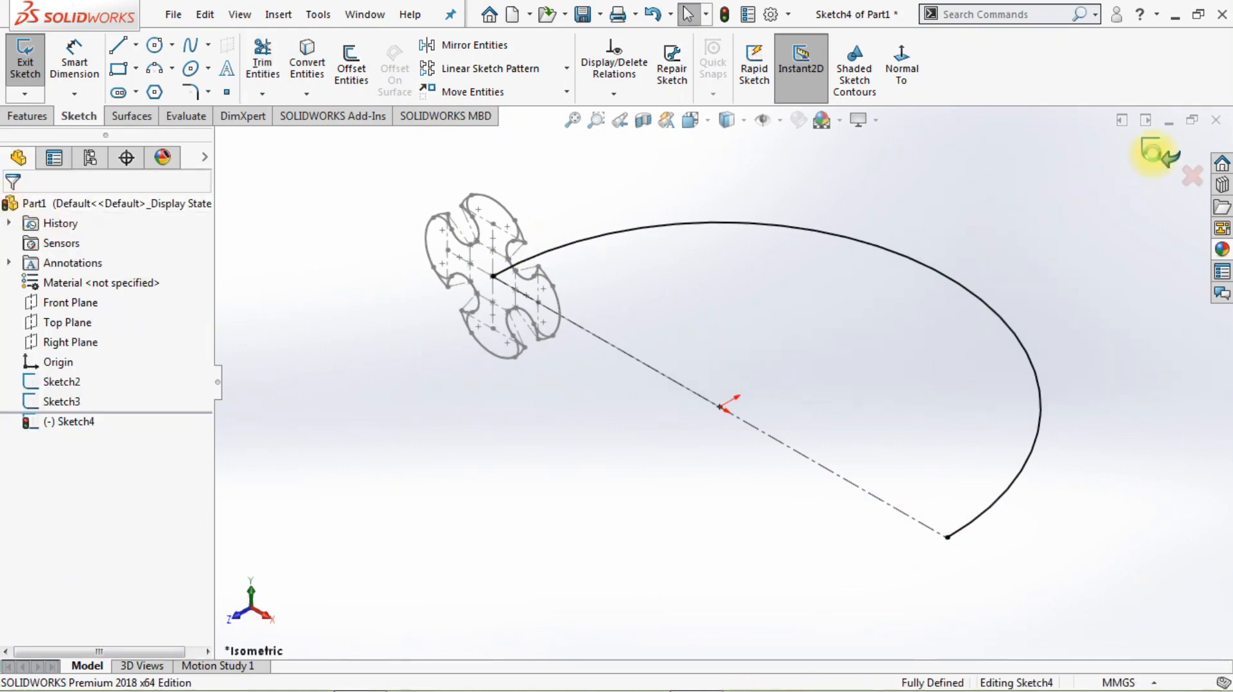
left_click(1162, 154)
left_click(803, 187)
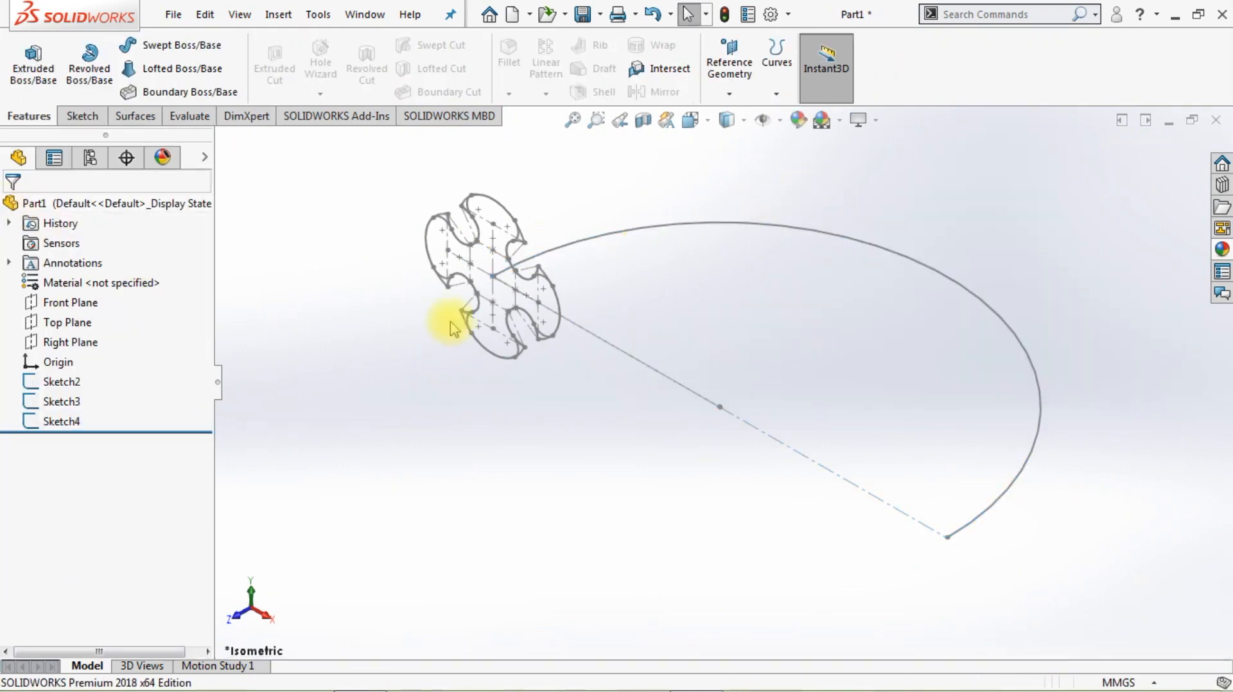
Hide the original profile sketch, Sketch2, and check the remaining outline and path in front and isometric views.
left_click(62, 382)
left_click(90, 359)
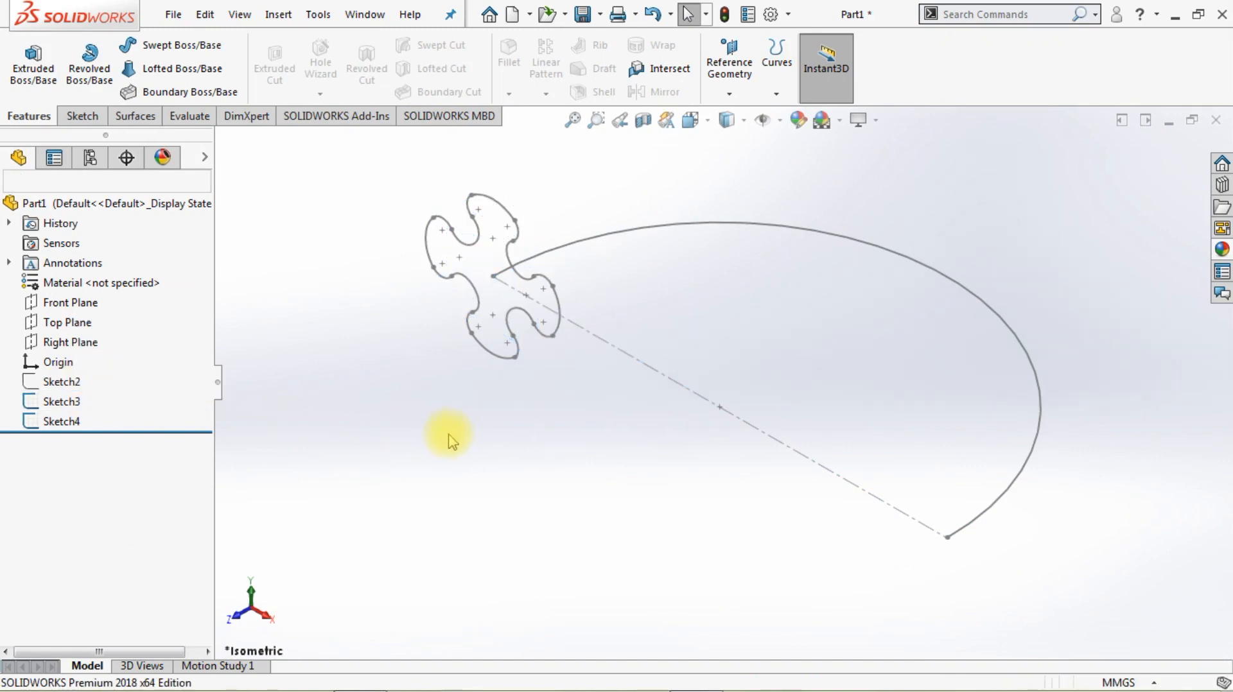
left_click(245, 617)
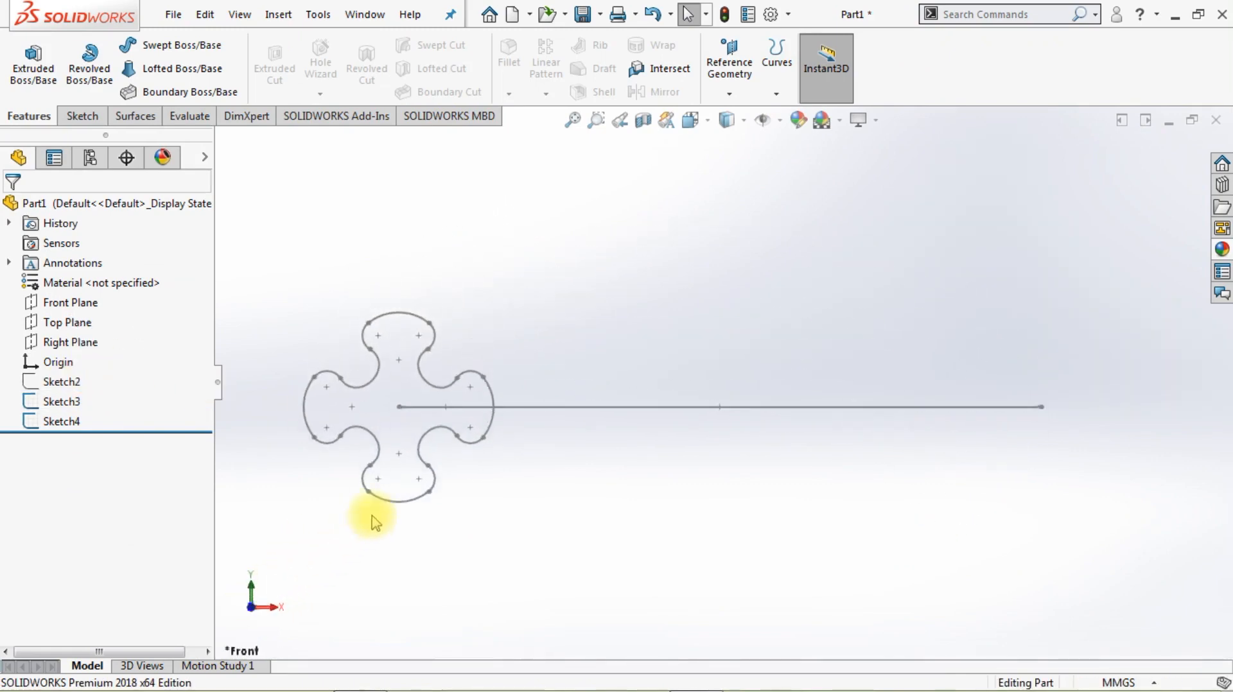
key("ctrl+7")
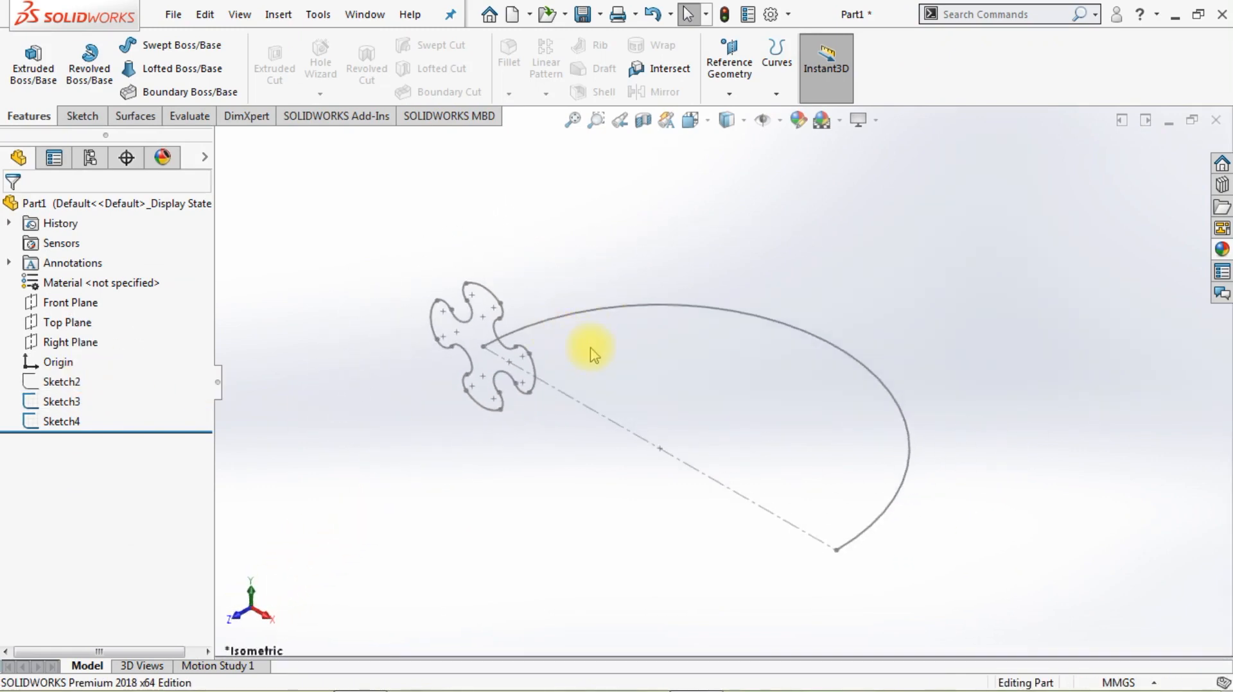
Set up a swept boss with the filleted outline Sketch3 as profile and the semicircle Sketch4 as path.
left_click(154, 48)
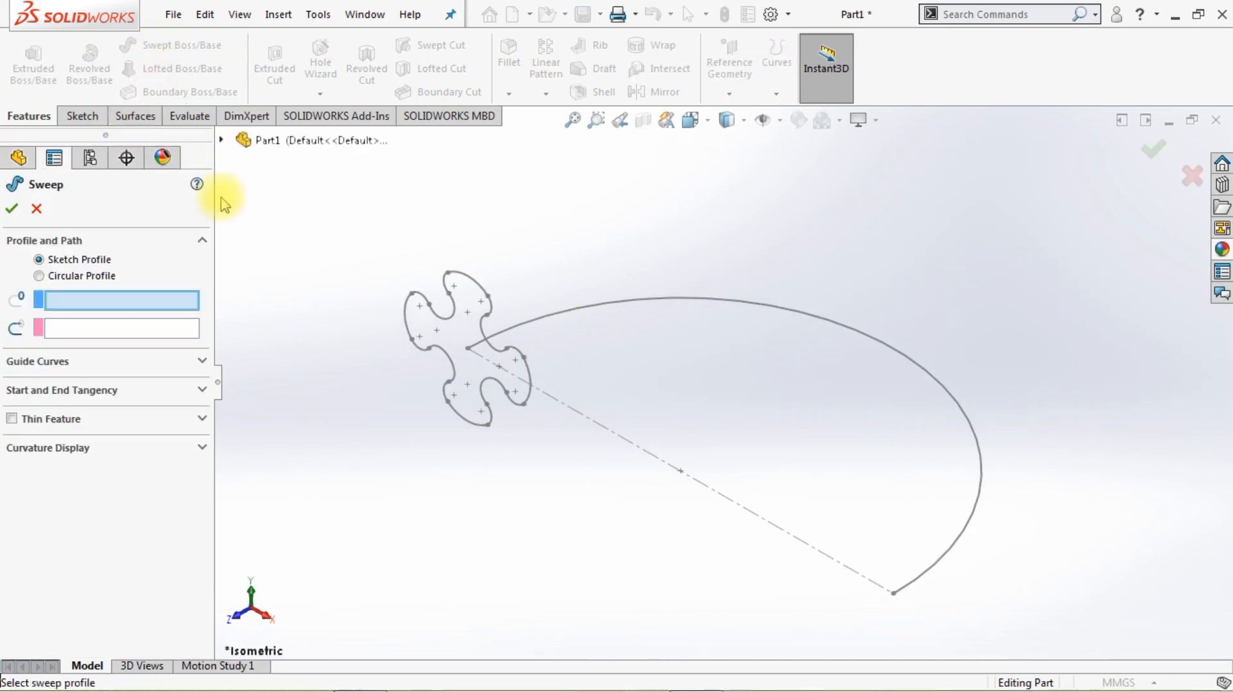
left_click(452, 328)
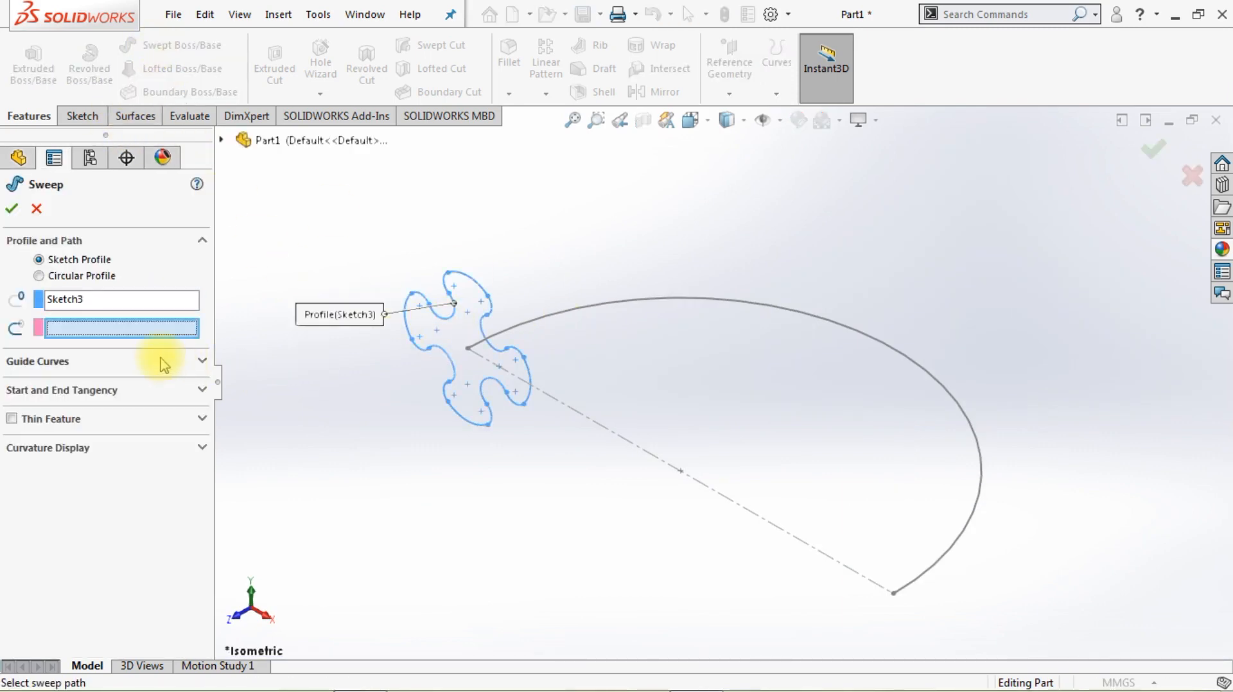
left_click(203, 391)
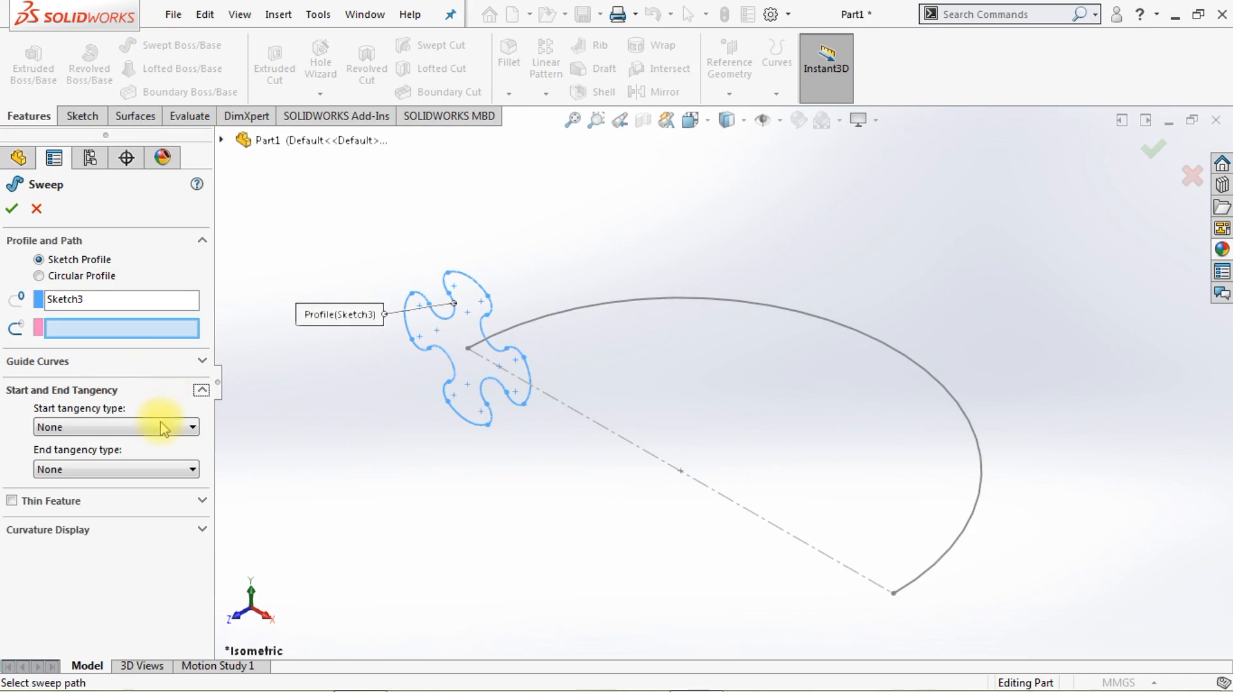
left_click(519, 323)
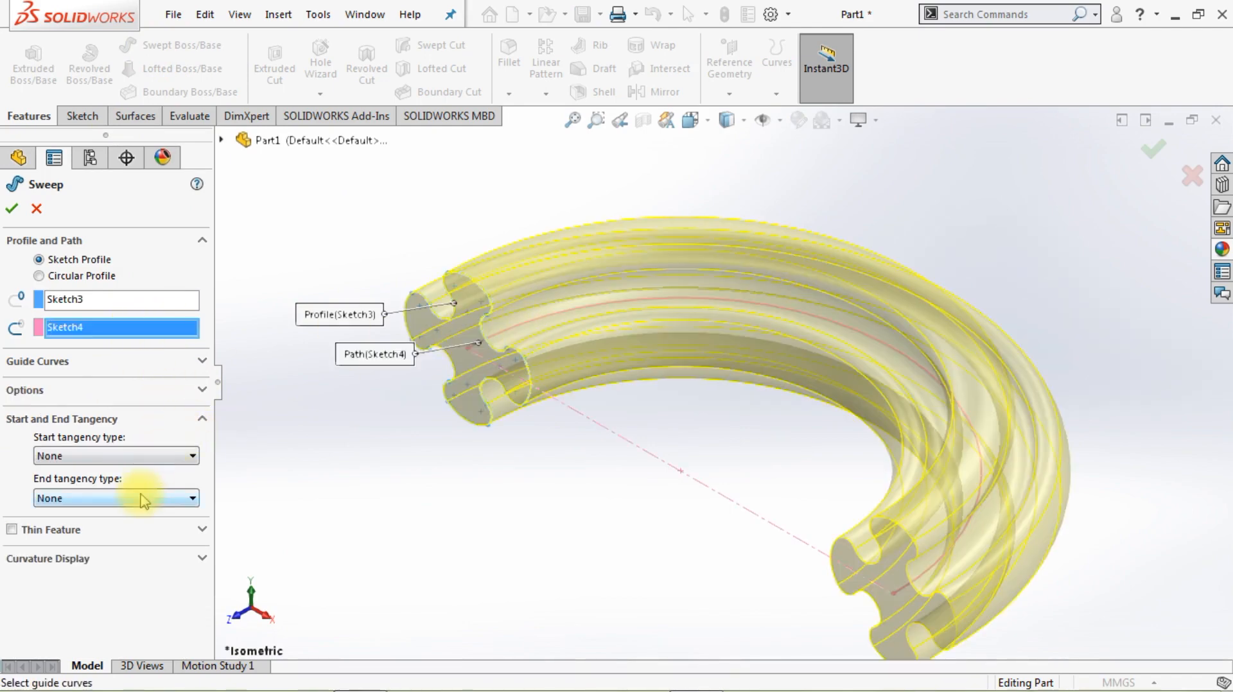
Set the profile twist to Specify Twist Value in degrees with a 90-degree angle, and create the sweep.
left_click(202, 422)
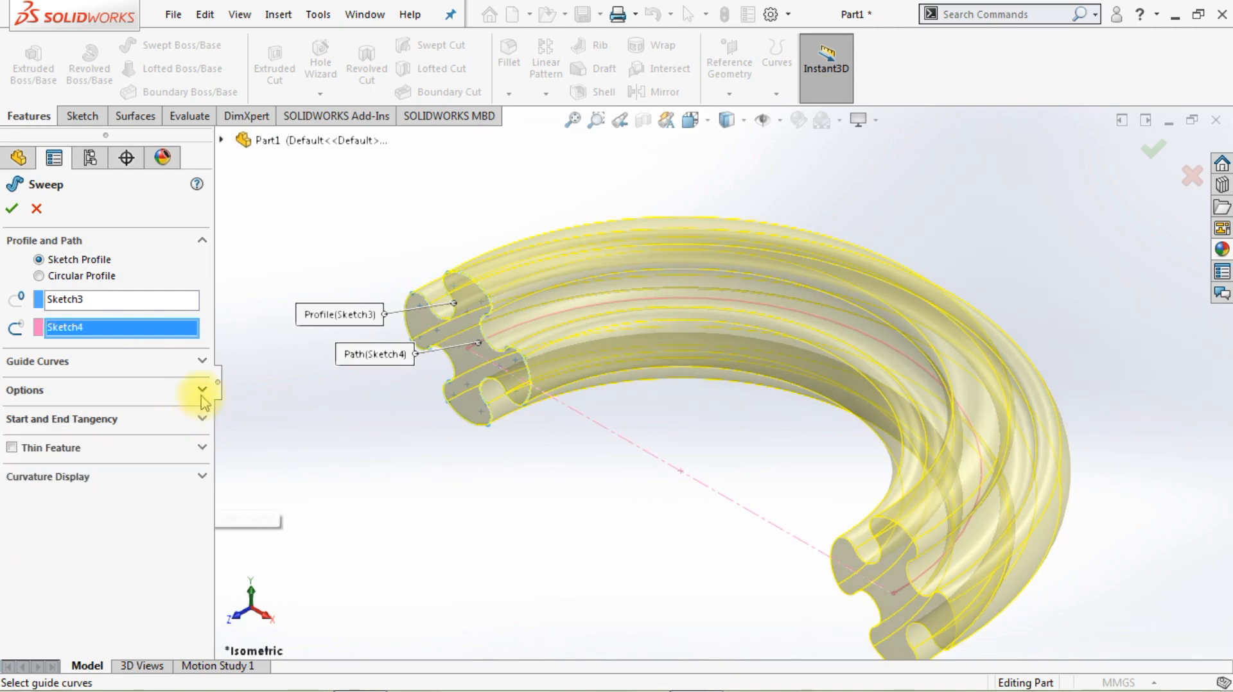
left_click(202, 390)
left_click(186, 465)
left_click(144, 493)
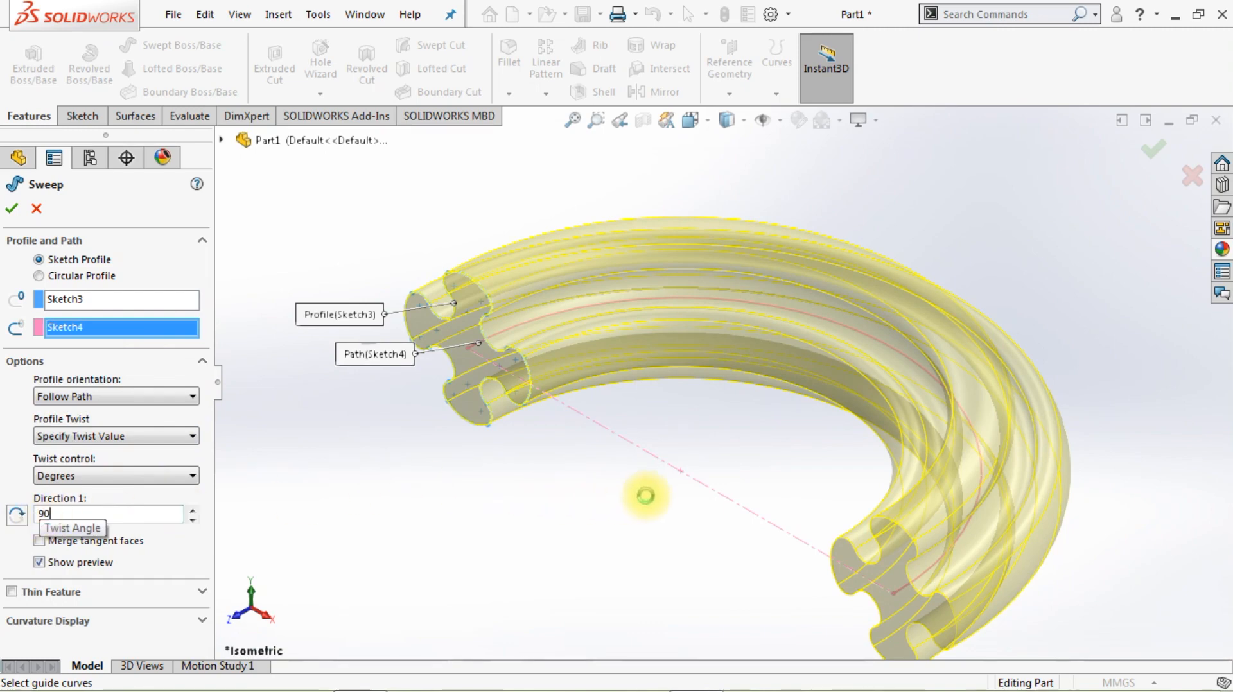
scroll(714, 498, "up", 1)
scroll(743, 486, "down", 1)
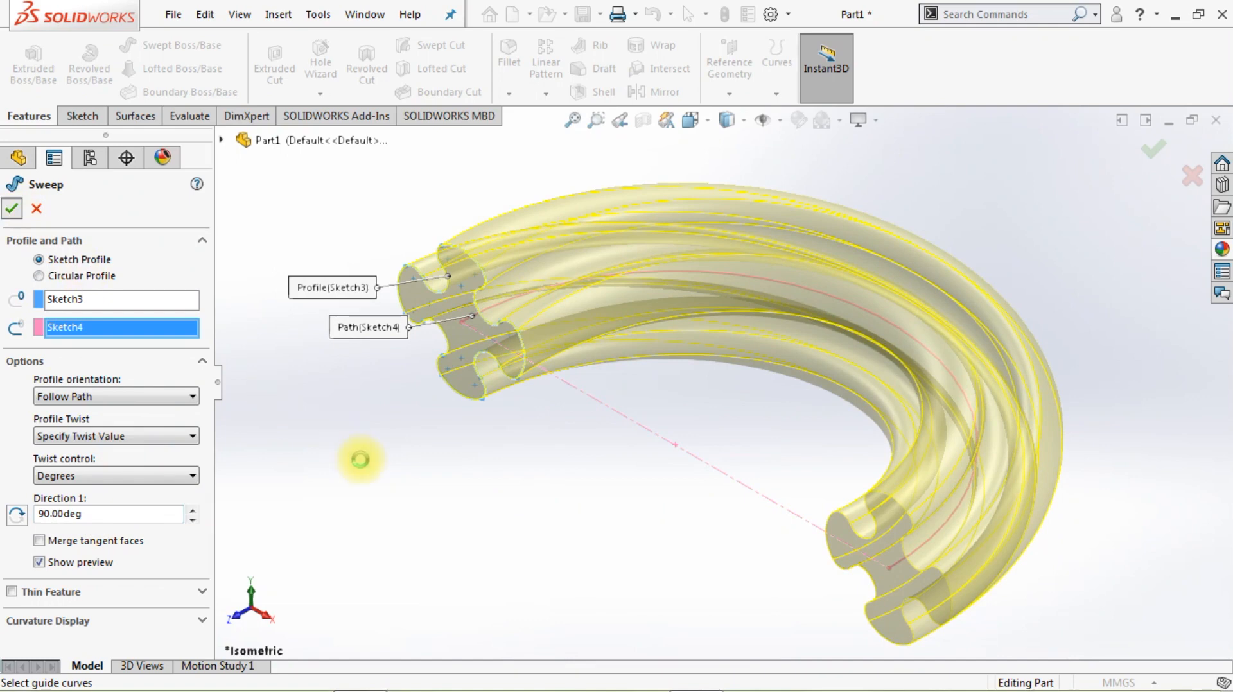
right_click(361, 459)
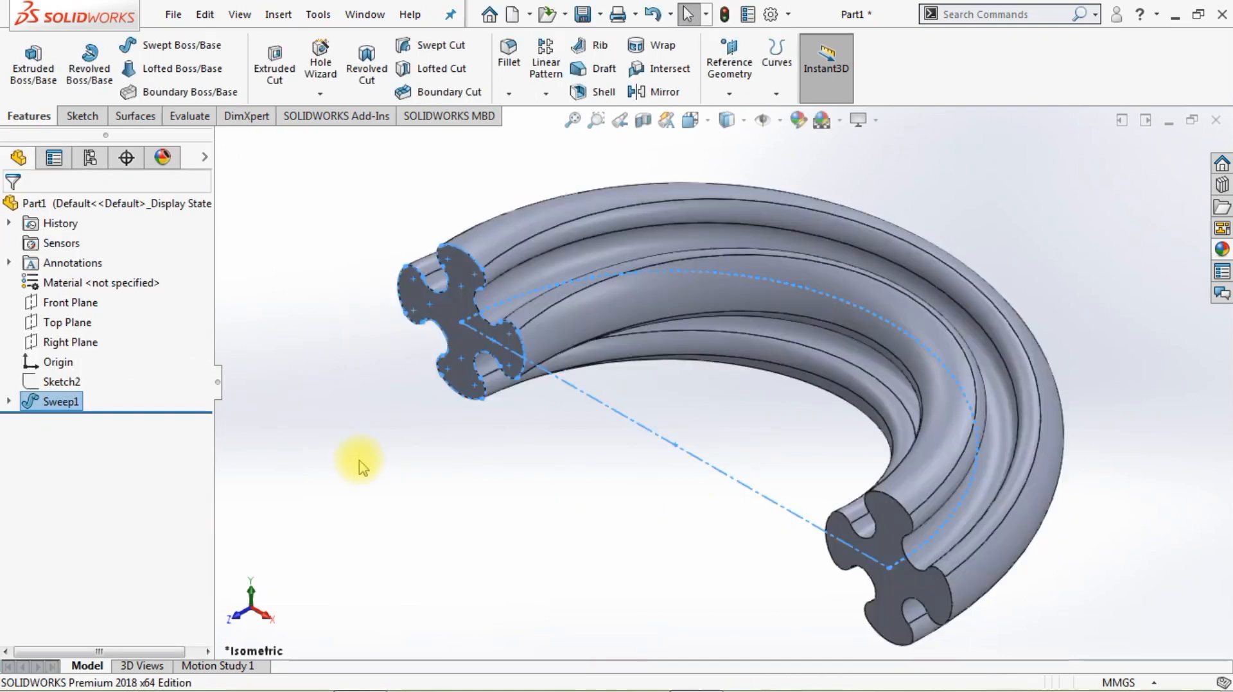
Turn on RealView Graphics and start a sketch on the sweep's end face at the profile, viewed normal to it.
left_click(859, 120)
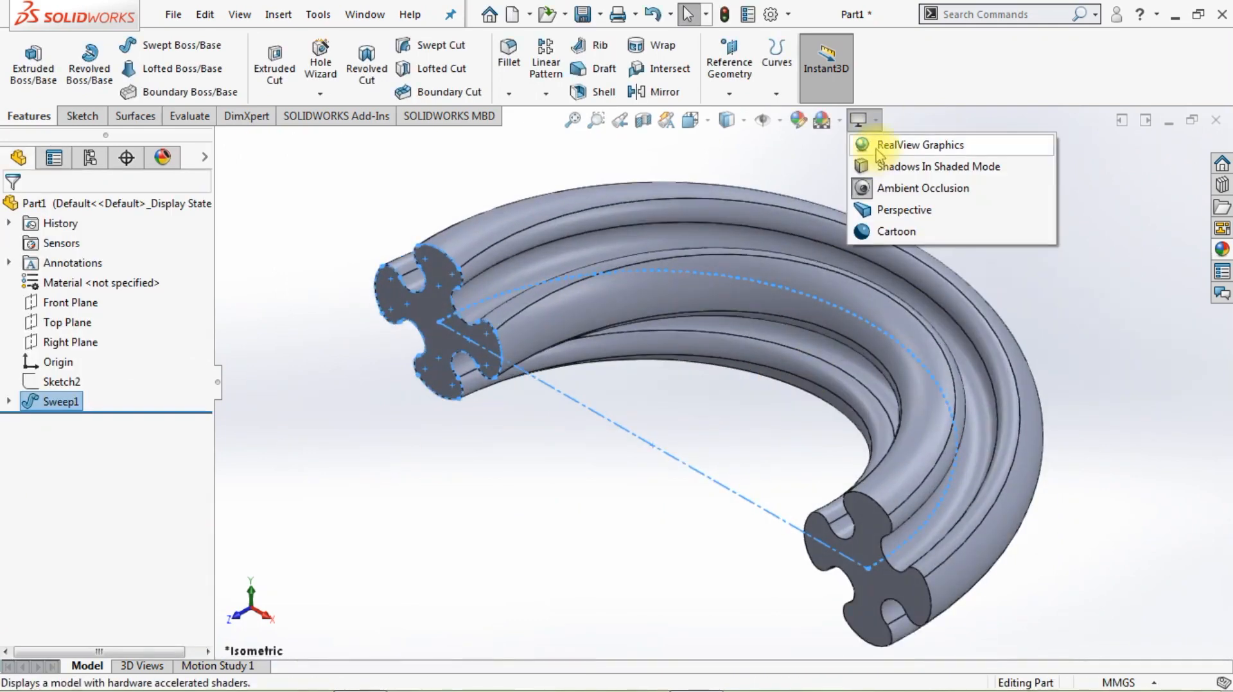
left_click(864, 147)
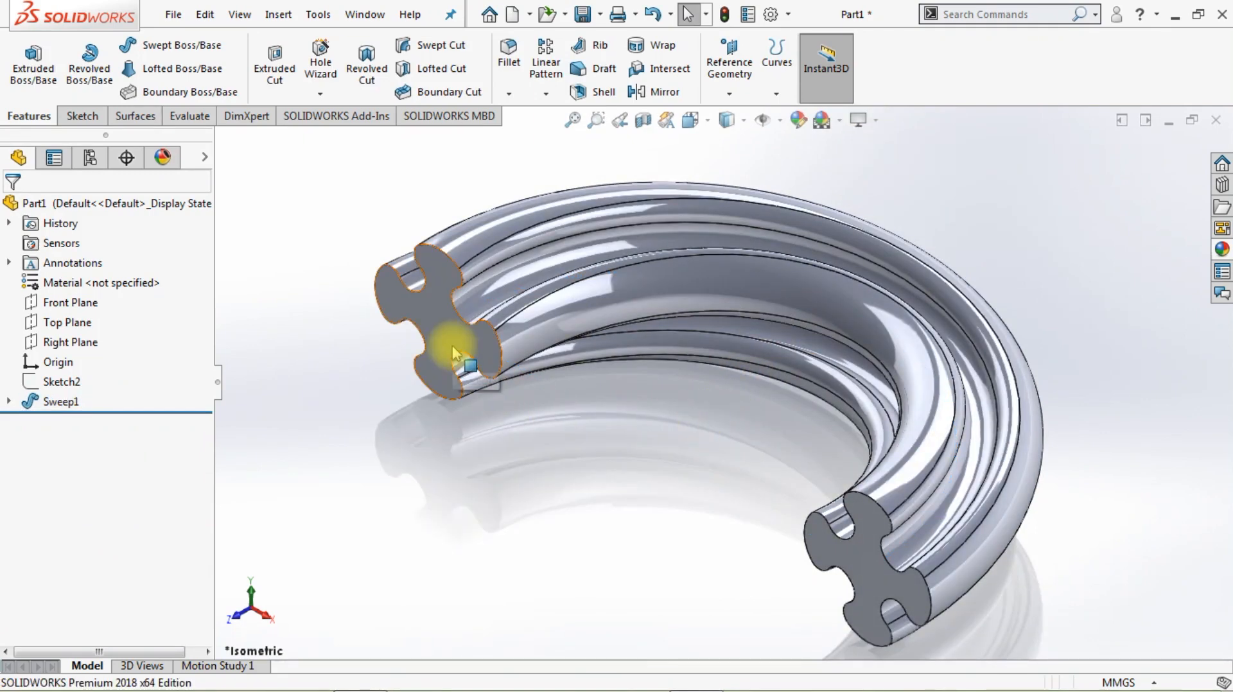
left_click(479, 314)
left_click(528, 281)
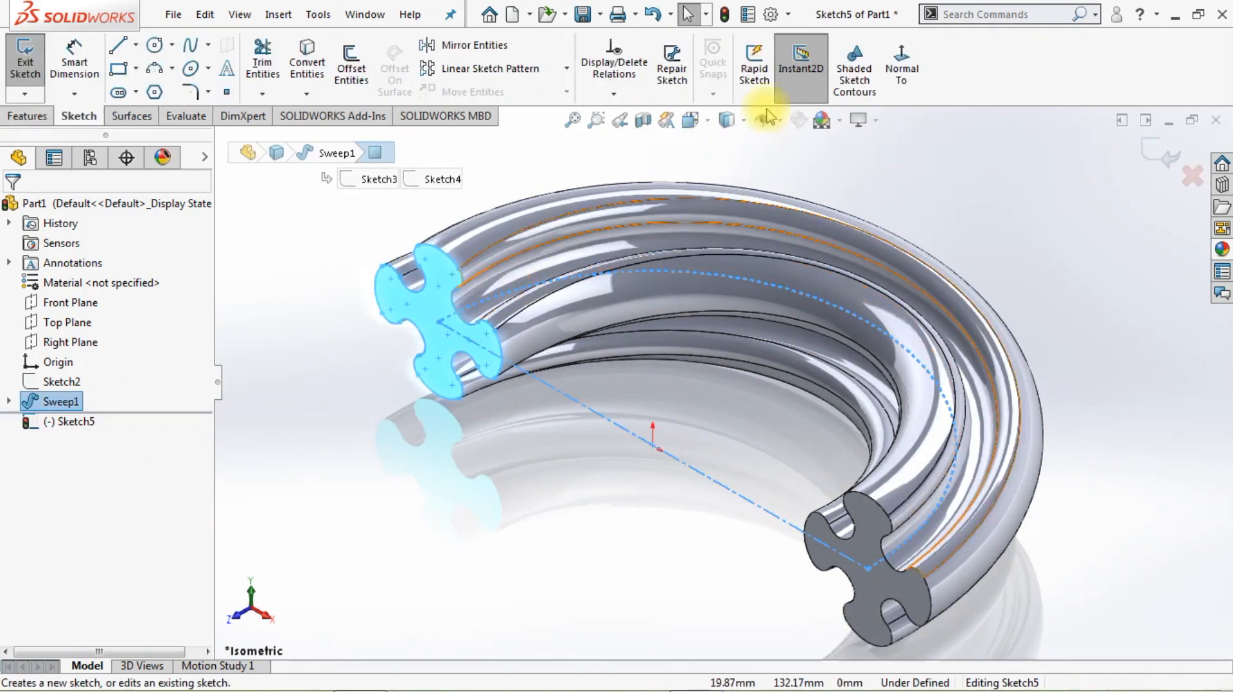
left_click(899, 81)
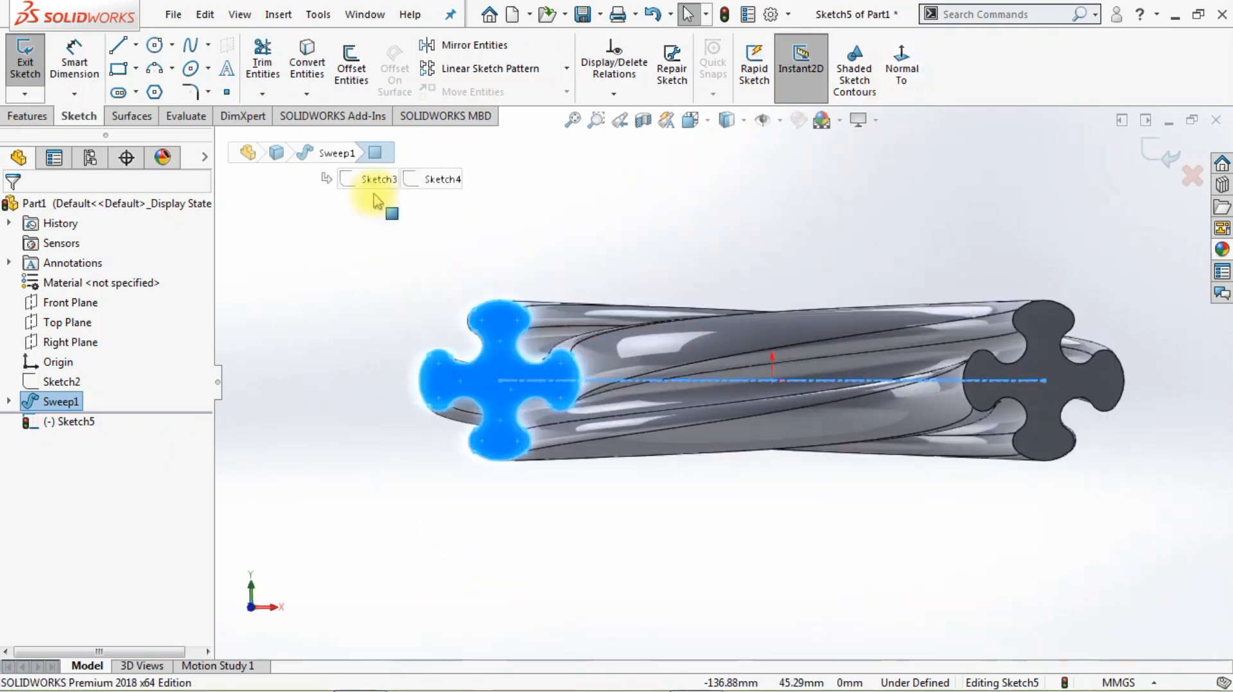
Offset the end face's outline 3 mm inward with Reverse and exit the sketch.
left_click(353, 76)
type("3")
key("Return")
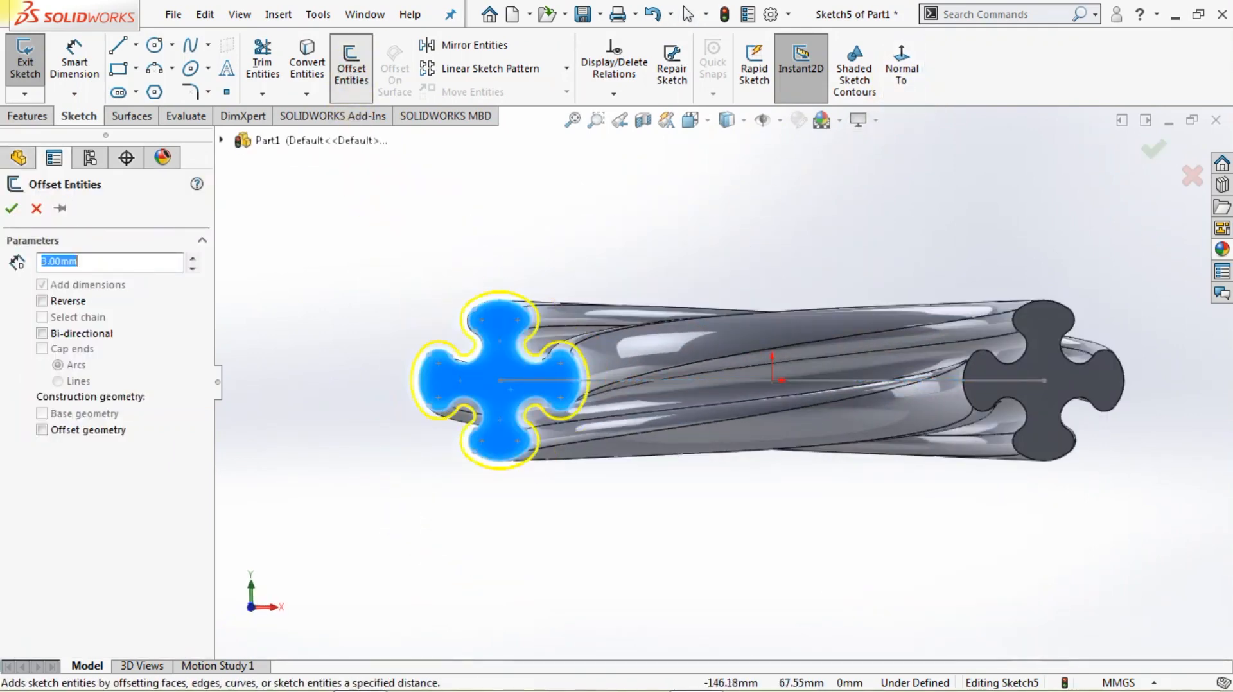
left_click(42, 301)
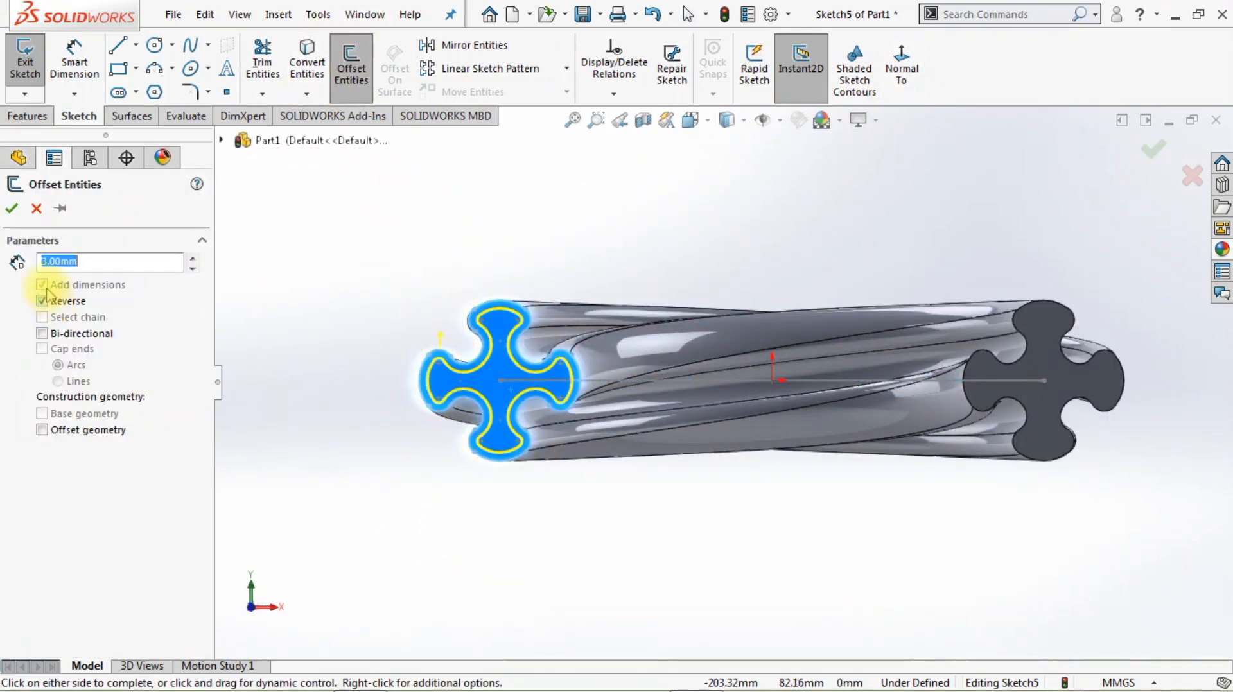
left_click(11, 208)
key("ctrl+7")
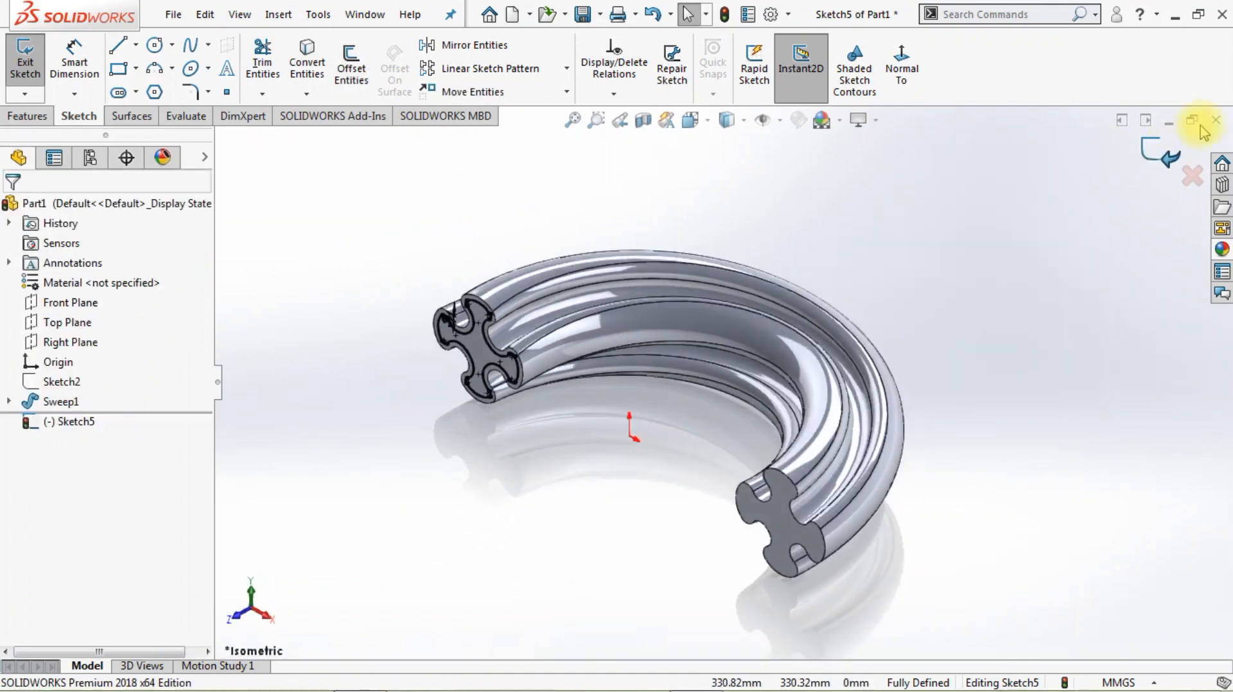
left_click(1109, 154)
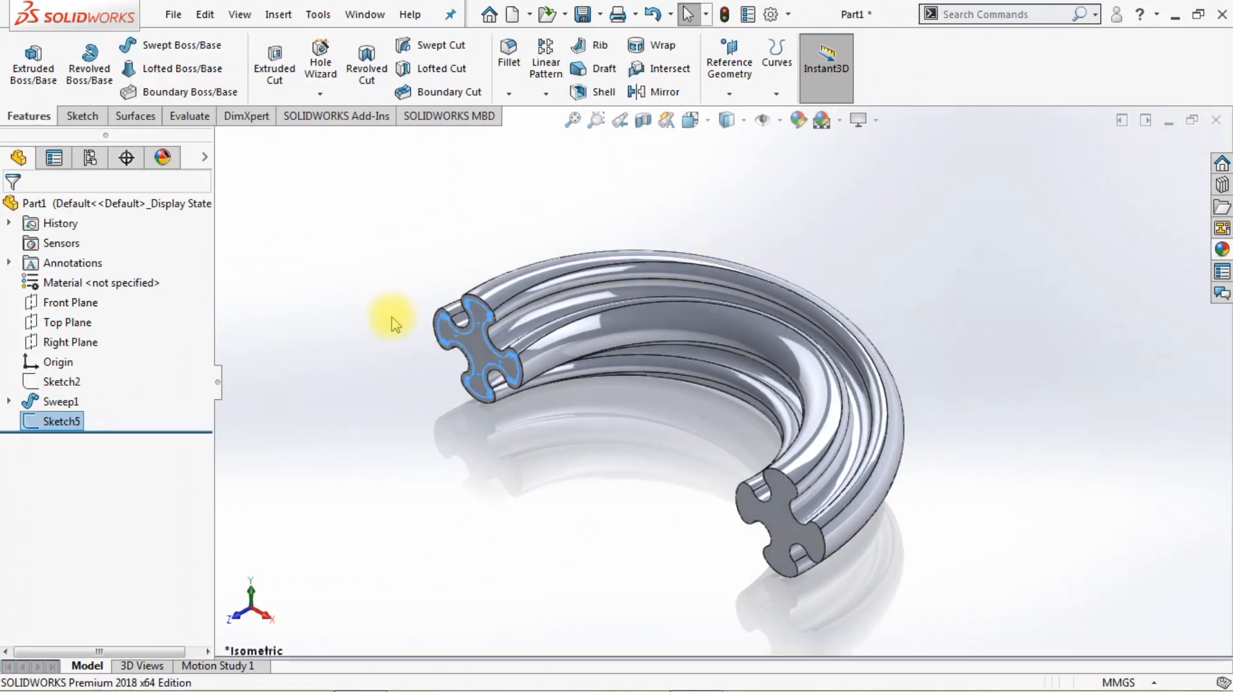
Hide the swept body and expand its feature Sweep1 to list its profile and path sketches.
left_click(68, 403)
left_click(88, 377)
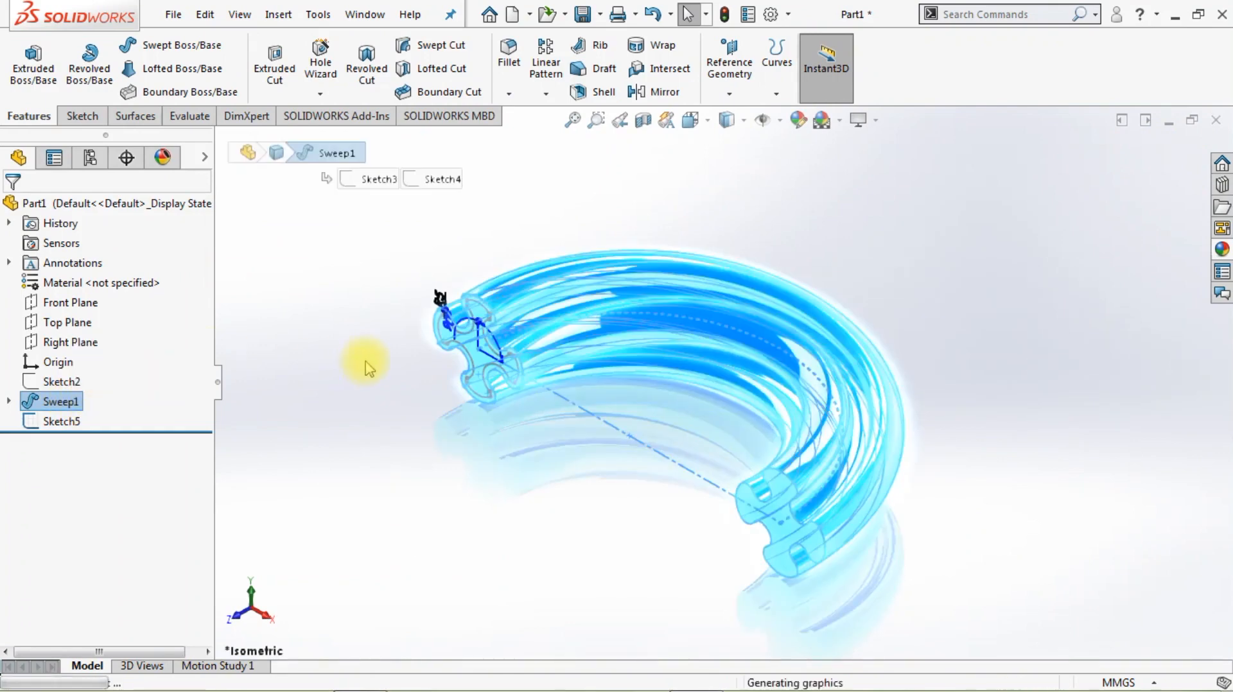
left_click(10, 402)
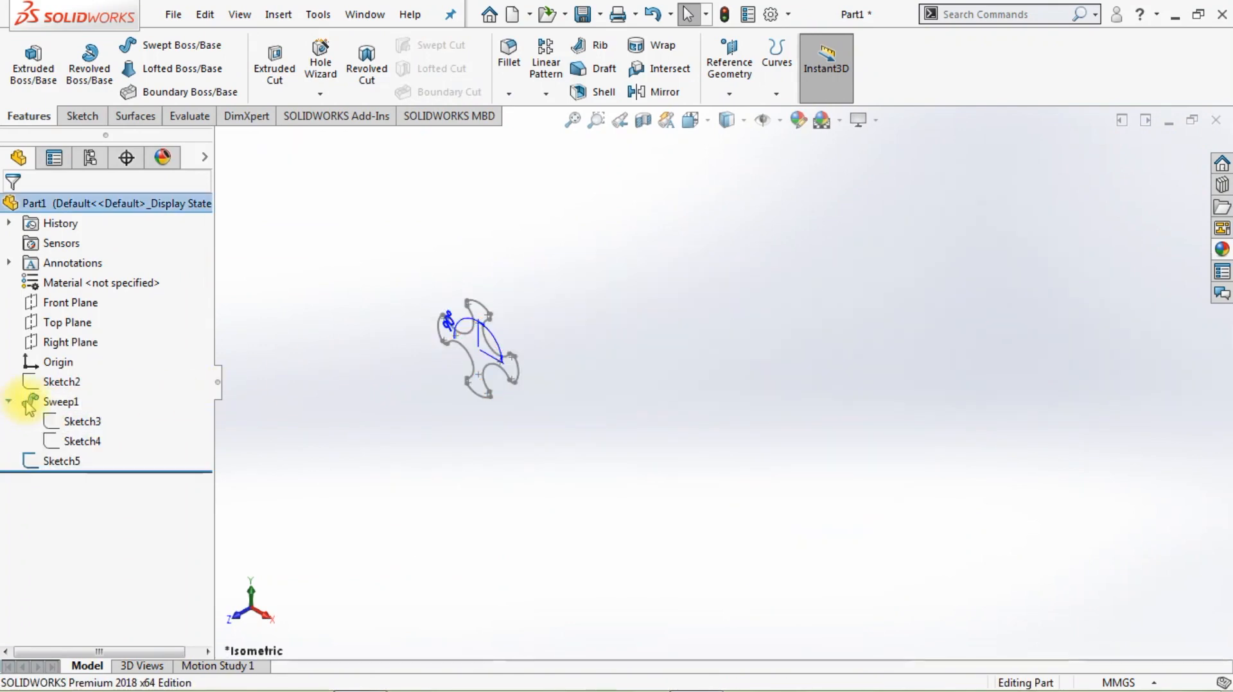
Show the semicircular path sketch and set up a sweep of the offset outline along it.
left_click(86, 440)
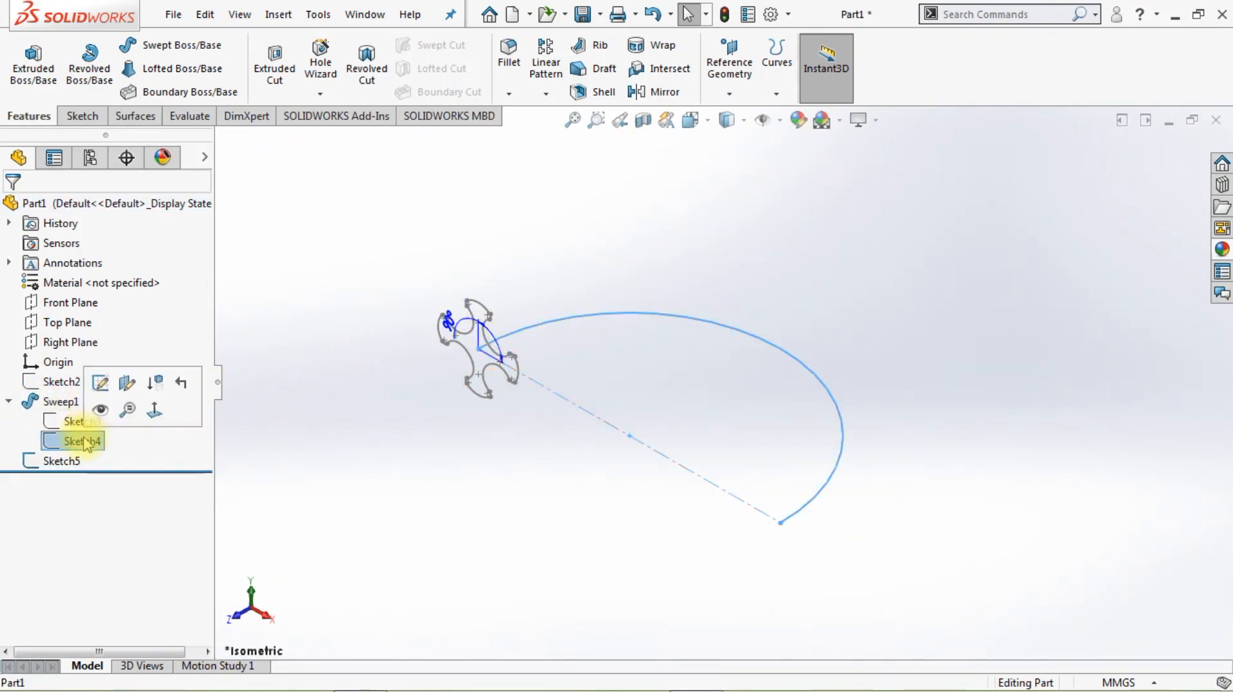
left_click(102, 412)
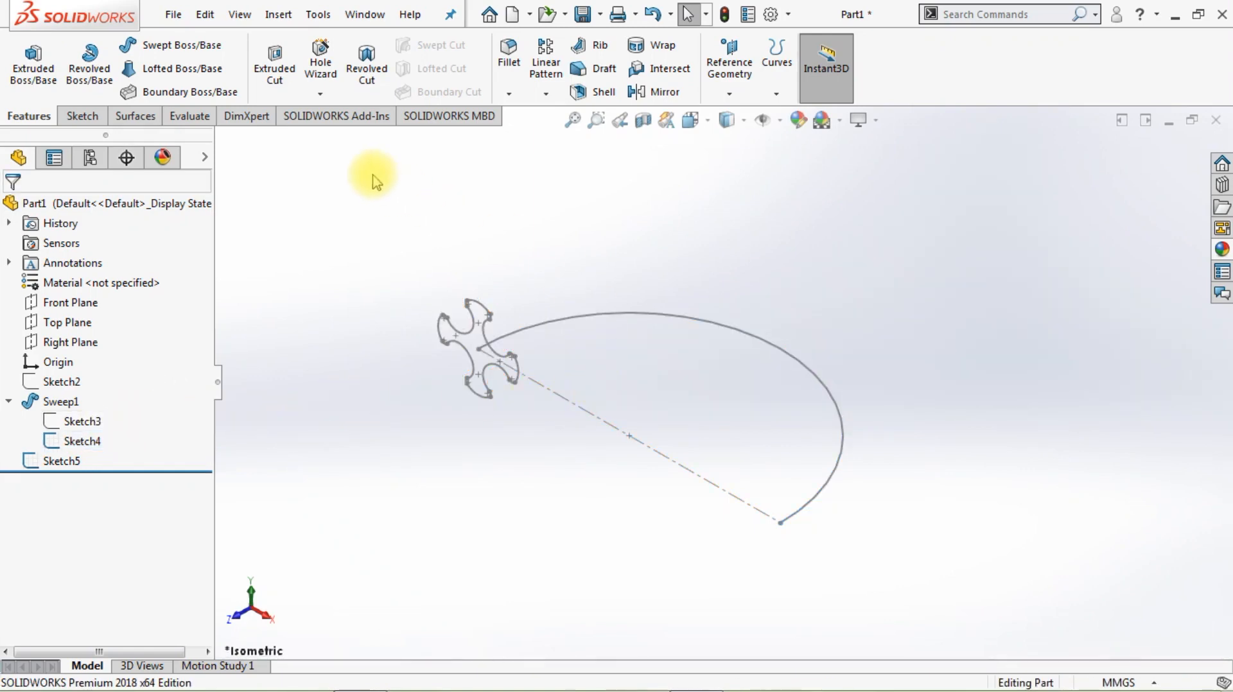
left_click(186, 46)
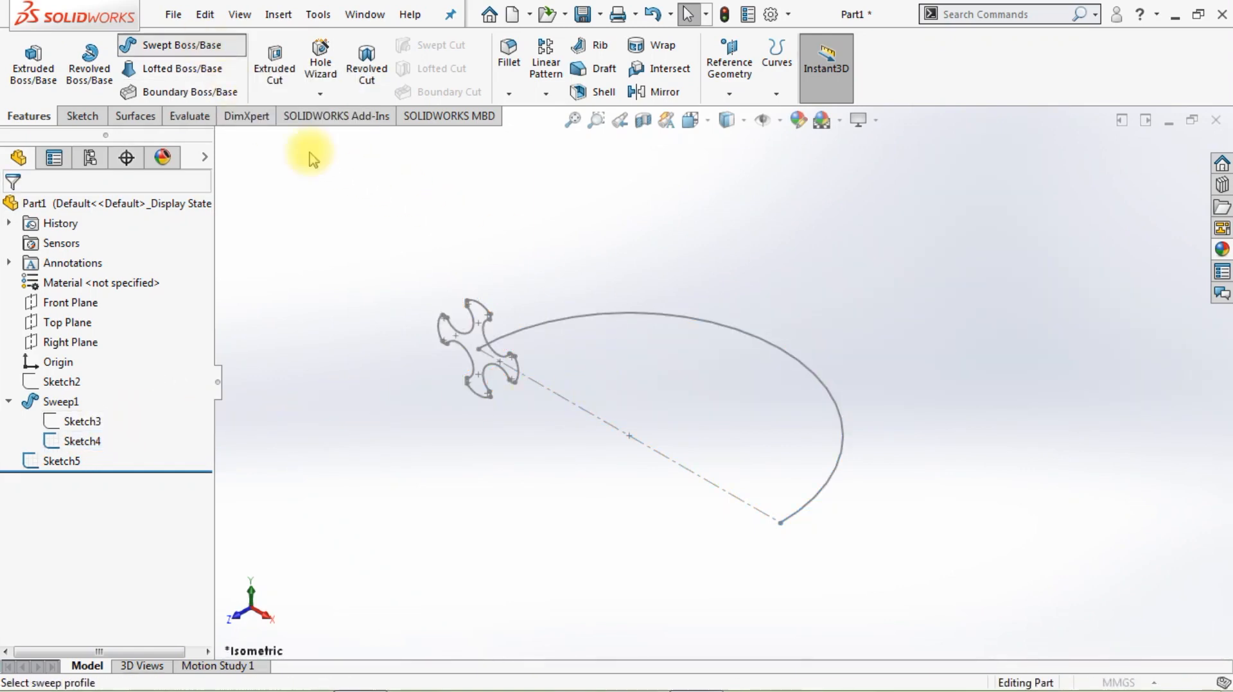
left_click(490, 348)
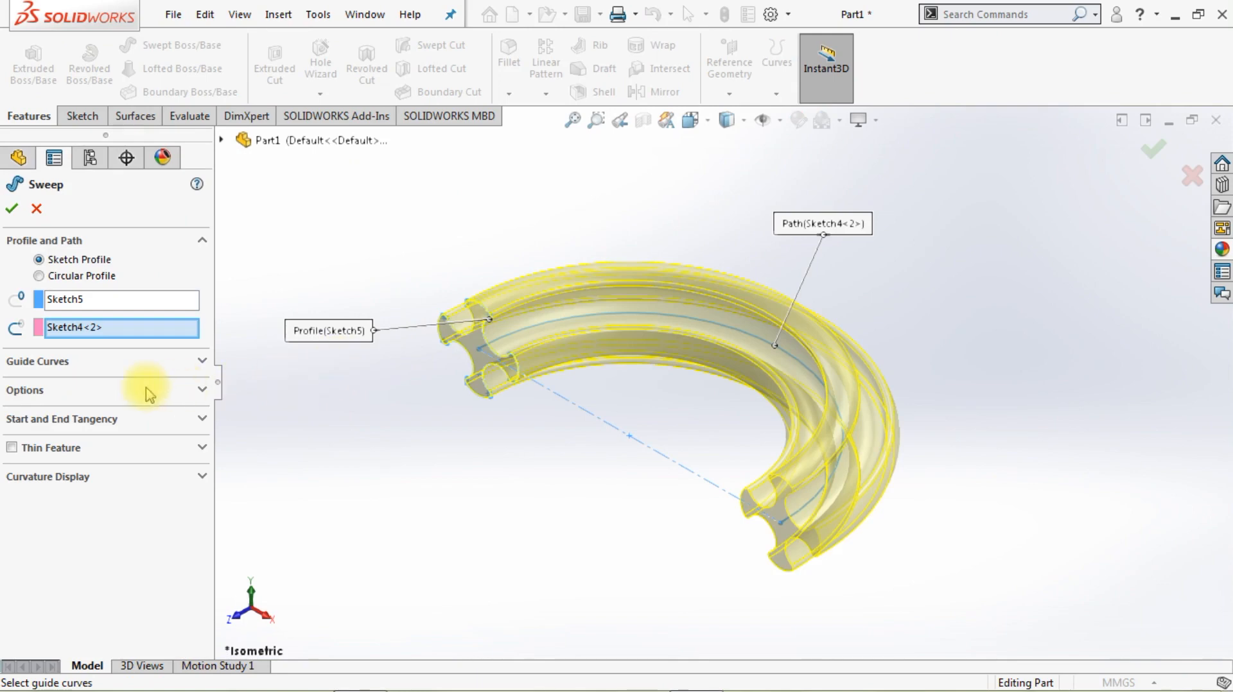
Set the new sweep's profile twist to Specify Twist Value in degrees, keep Merge result off, and create the sweep.
left_click(202, 391)
left_click(164, 488)
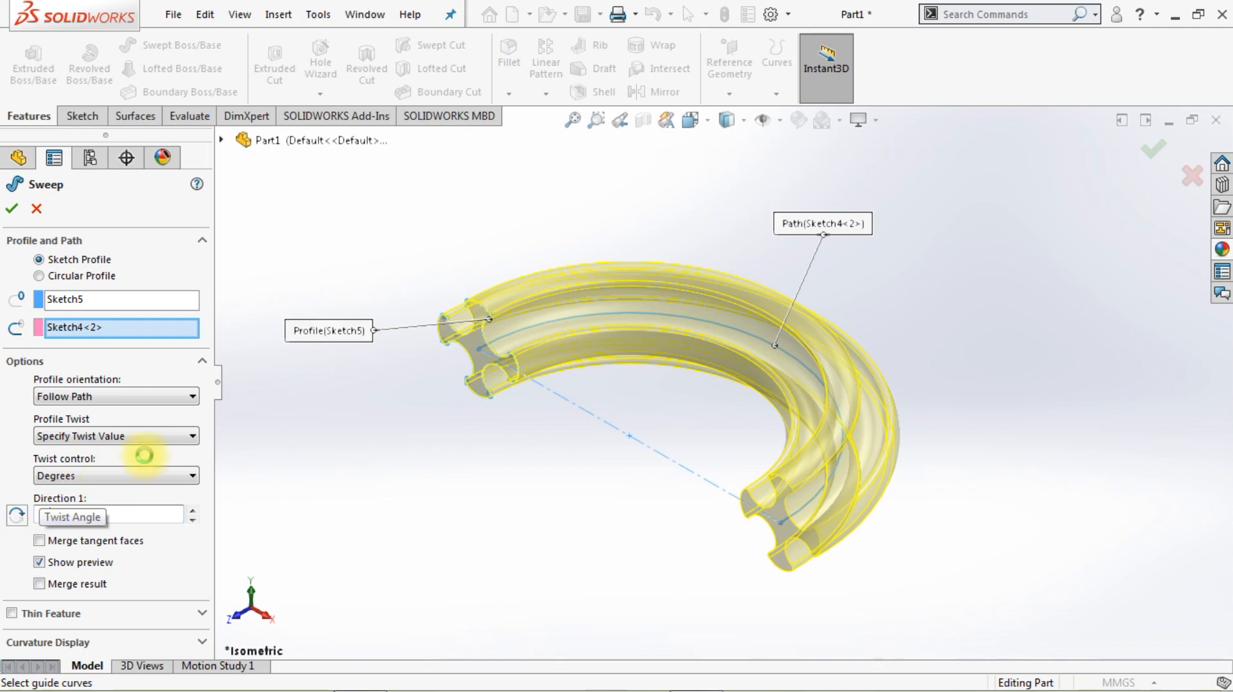
key("Return")
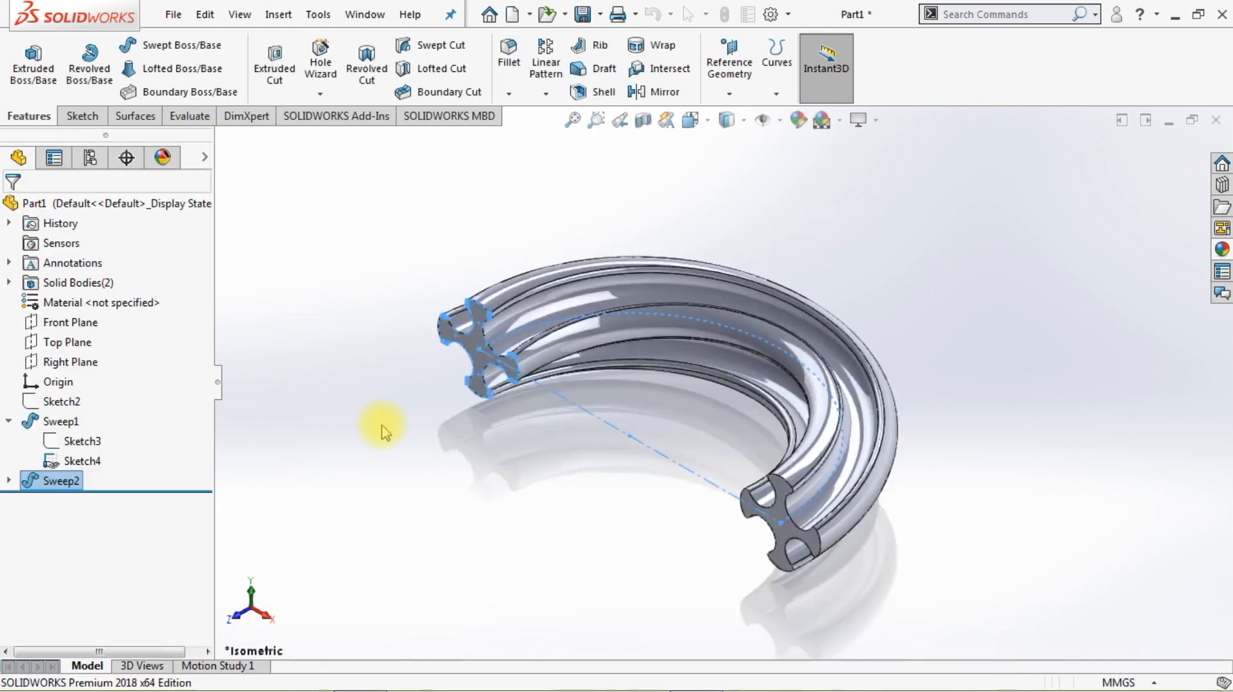
Hide the Sweep2 body and show the outer Sweep1 body again.
left_click(385, 432)
left_click(76, 486)
left_click(91, 459)
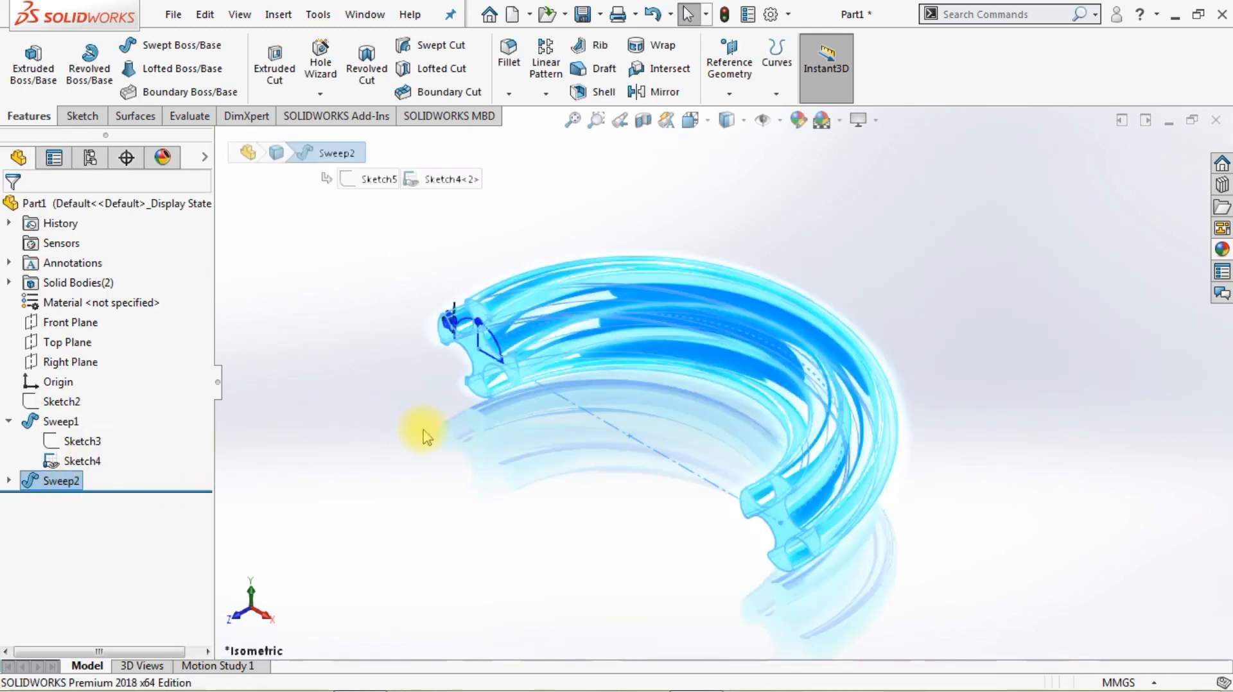
left_click(66, 424)
left_click(79, 400)
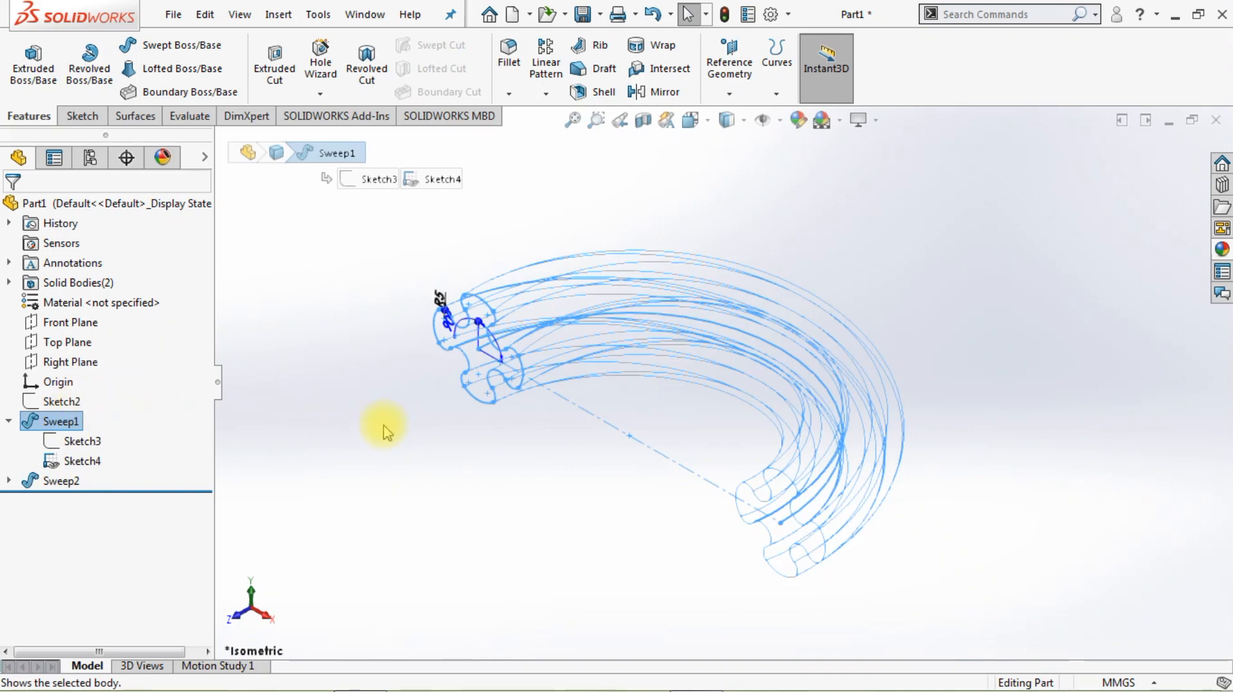
left_click(405, 427)
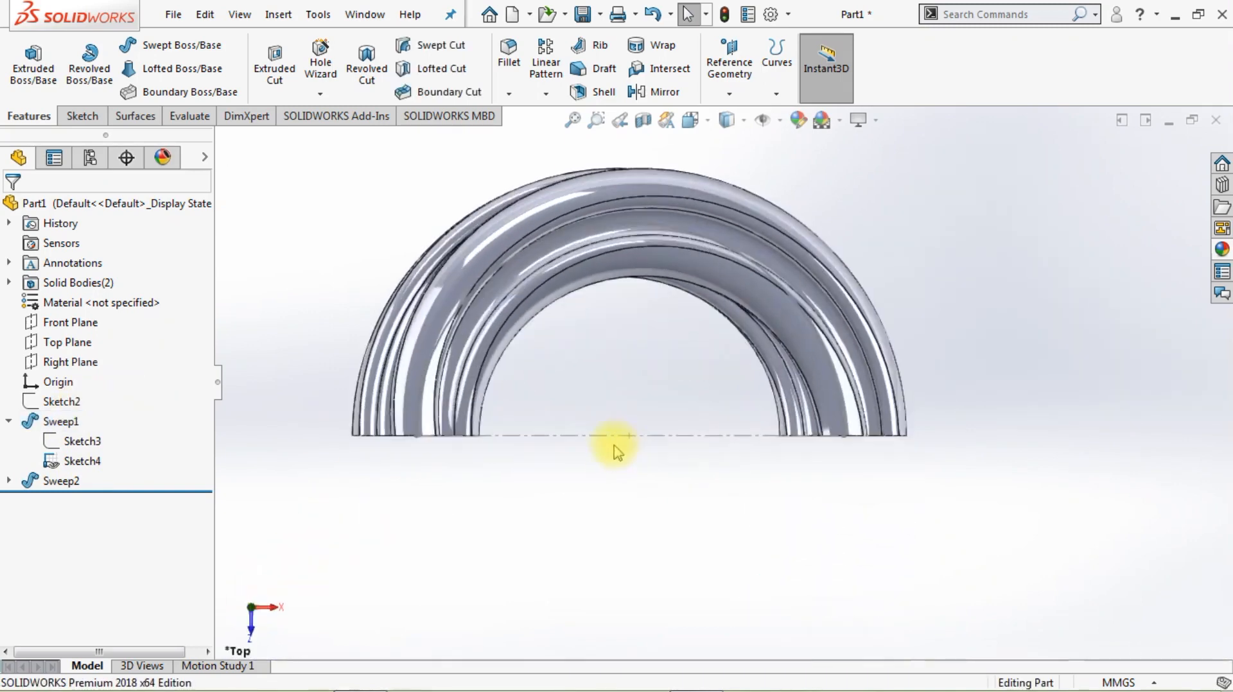
Hide the semicircular path sketch and set the display style to Shaded without edges.
left_click(77, 461)
left_click(94, 434)
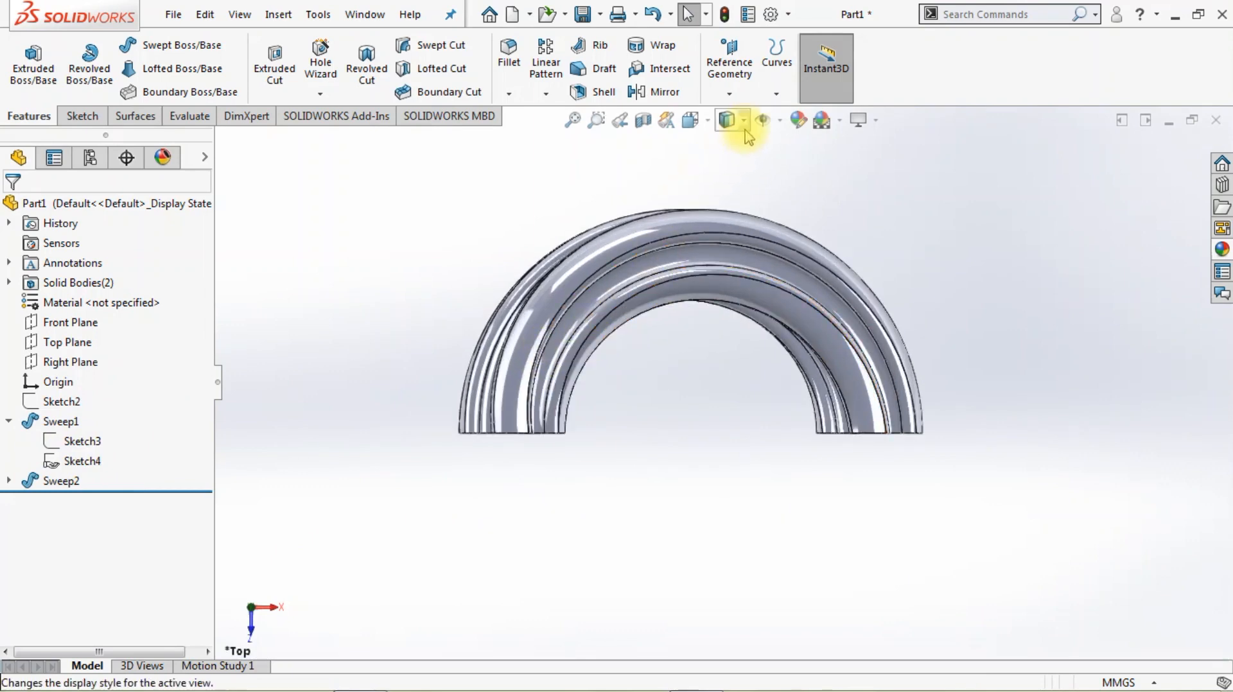
left_click(743, 120)
left_click(728, 170)
scroll(668, 319, "down", 3)
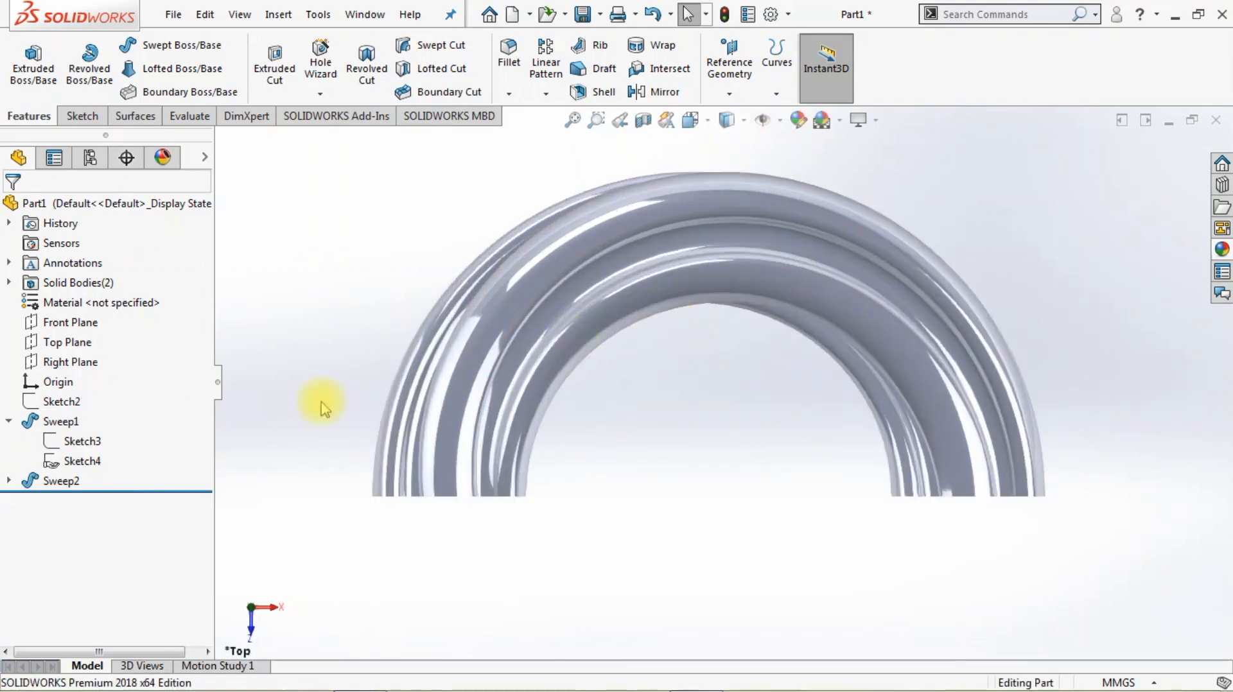
Sketch on the Top Plane a horizontal centerline about 168 mm long from the origin across the sweep's end, and a slanted centerline below it.
left_click(67, 342)
left_click(74, 312)
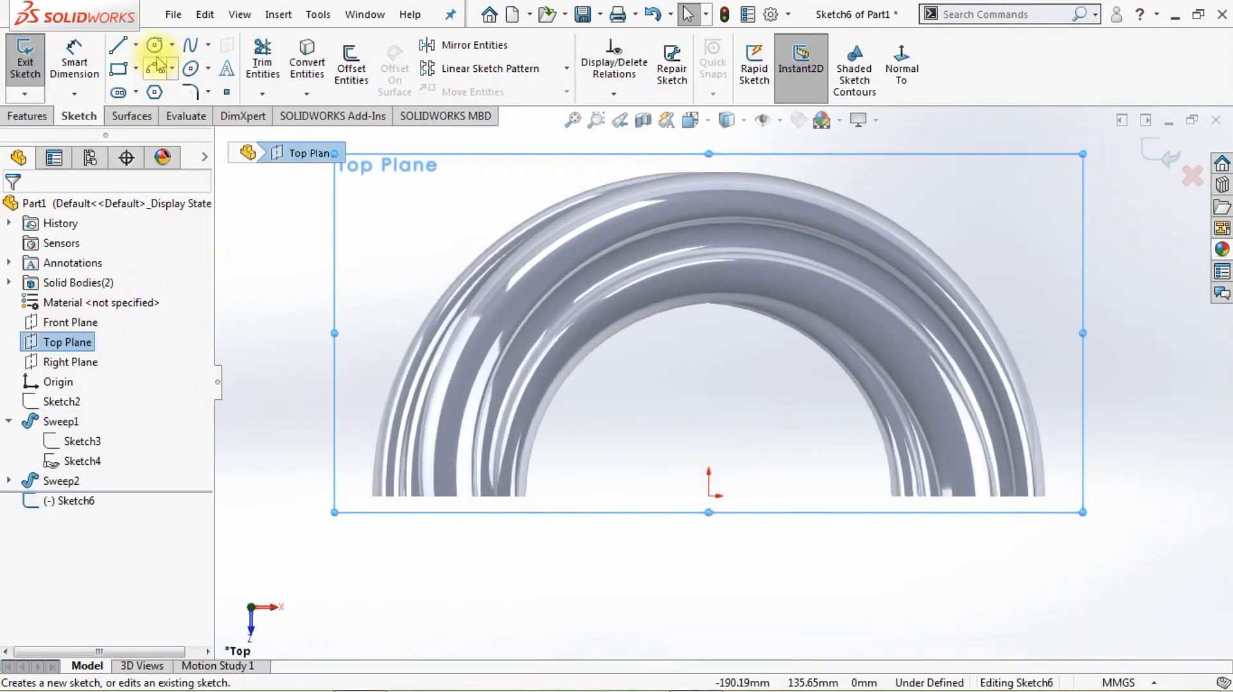
left_click(136, 44)
left_click(122, 91)
left_click_drag(275, 495, 709, 496)
left_click(592, 576)
key("Escape")
key("f")
scroll(501, 545, "down", 4)
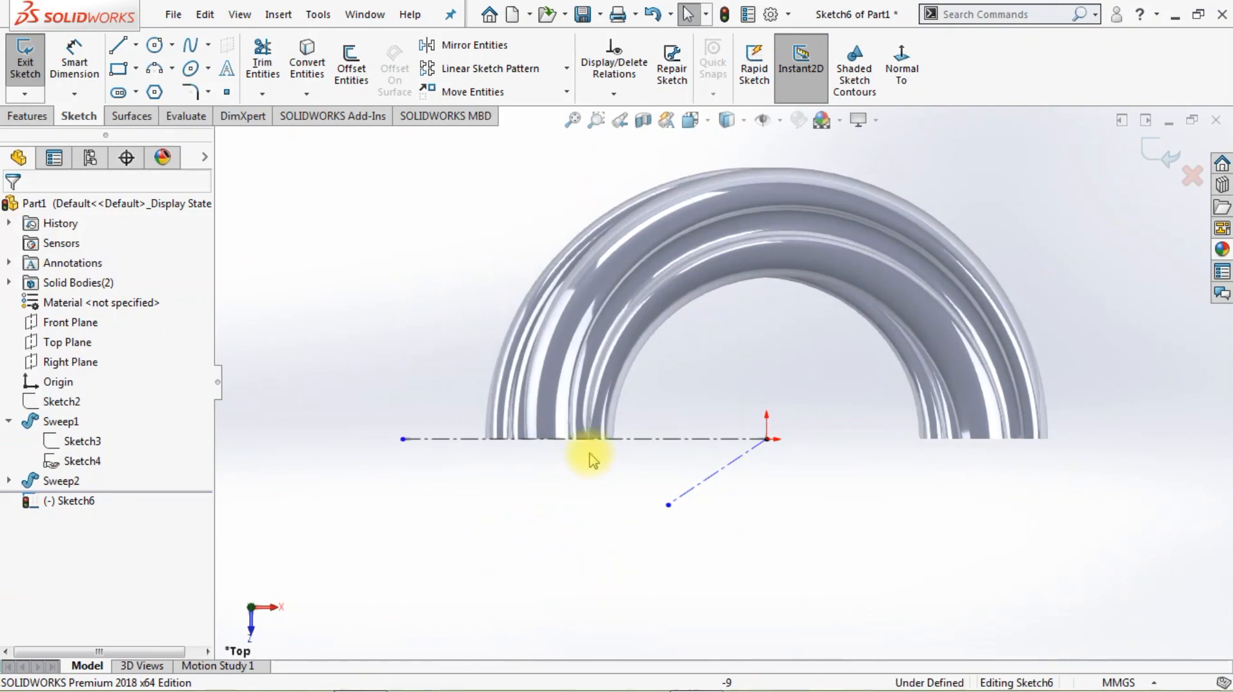
Draw a vertical line down from the horizontal centerline's outer end, a slanted line to the slanted centerline's end, and a vertical line back up.
left_click(118, 44)
left_click(390, 414)
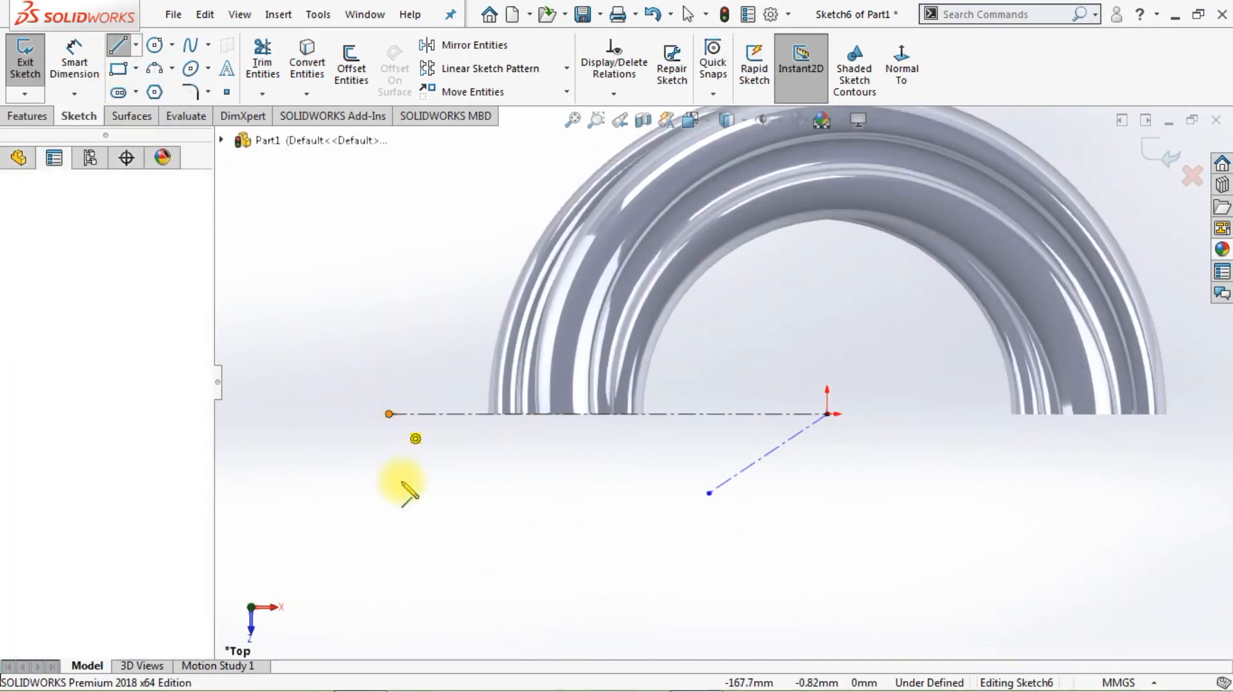
left_click(389, 547)
left_click(708, 493)
left_click(708, 414)
key("Escape")
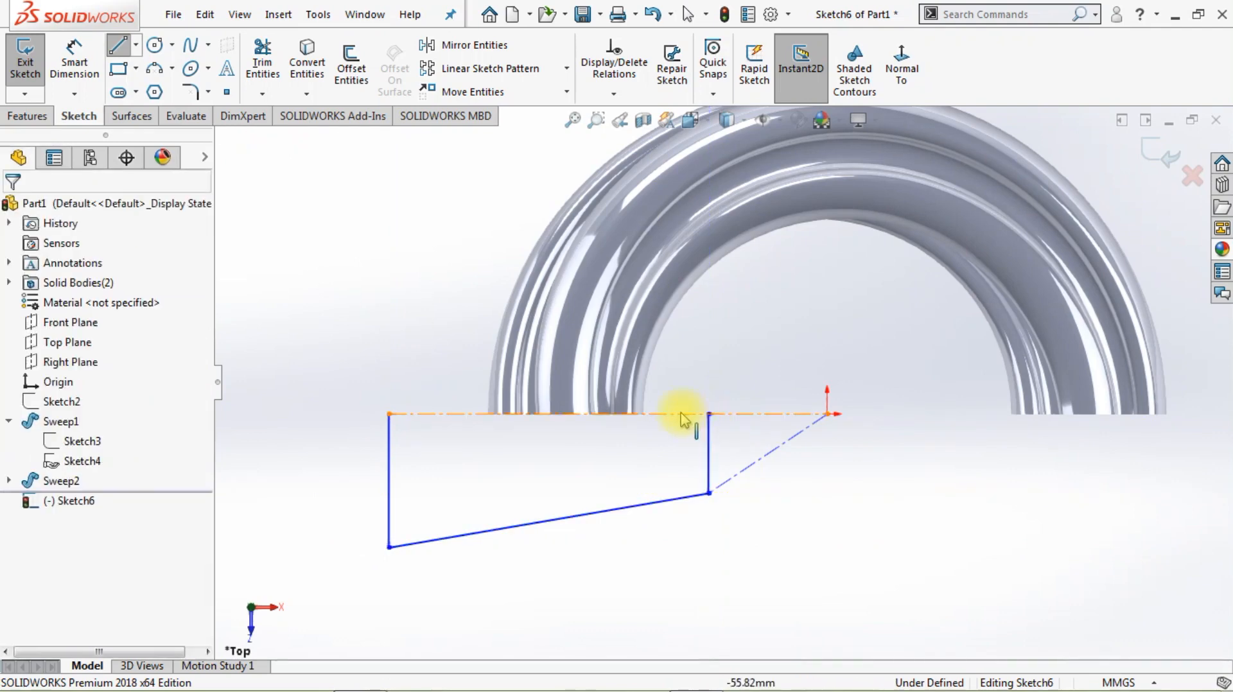
Dimension the outer vertical line at 150 mm from the origin.
left_click(74, 58)
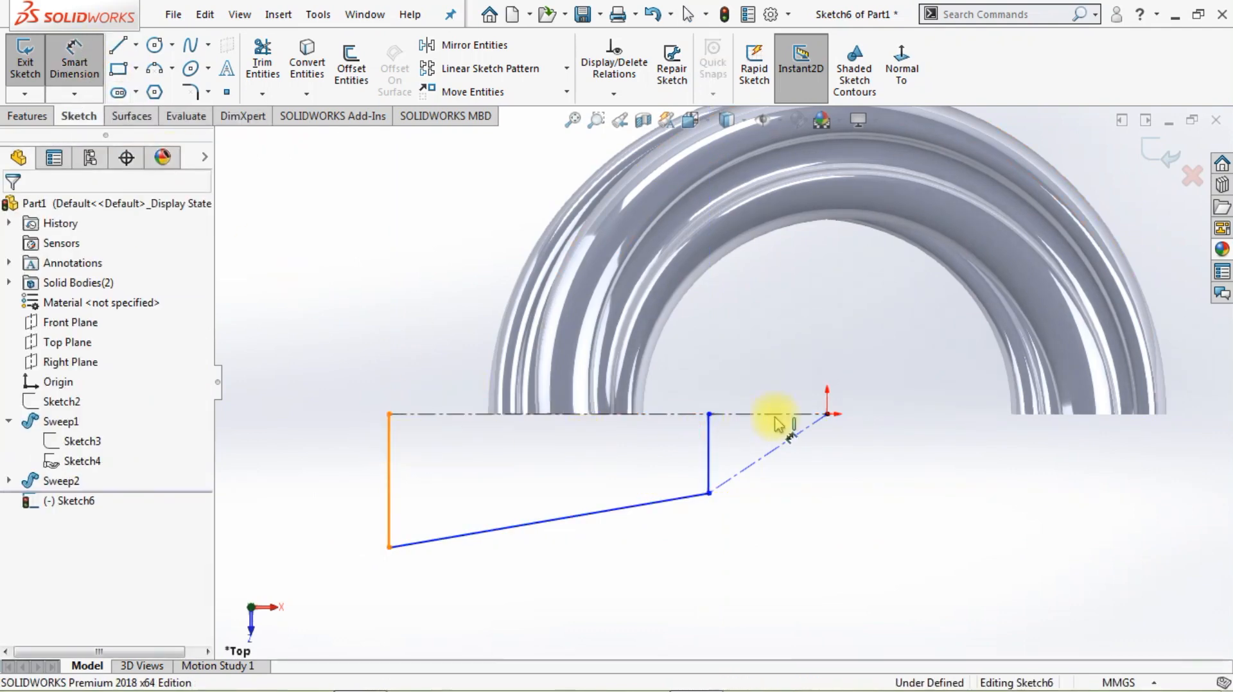
left_click(827, 414)
left_click(675, 615)
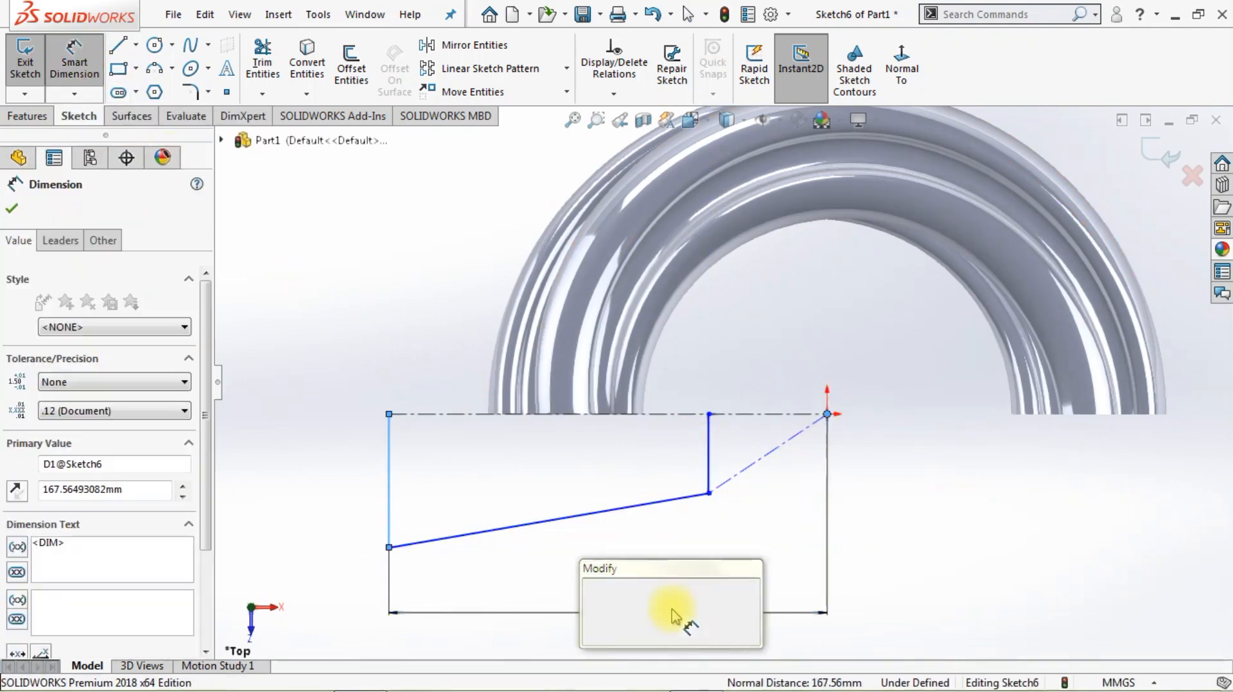
type("150")
key("Return")
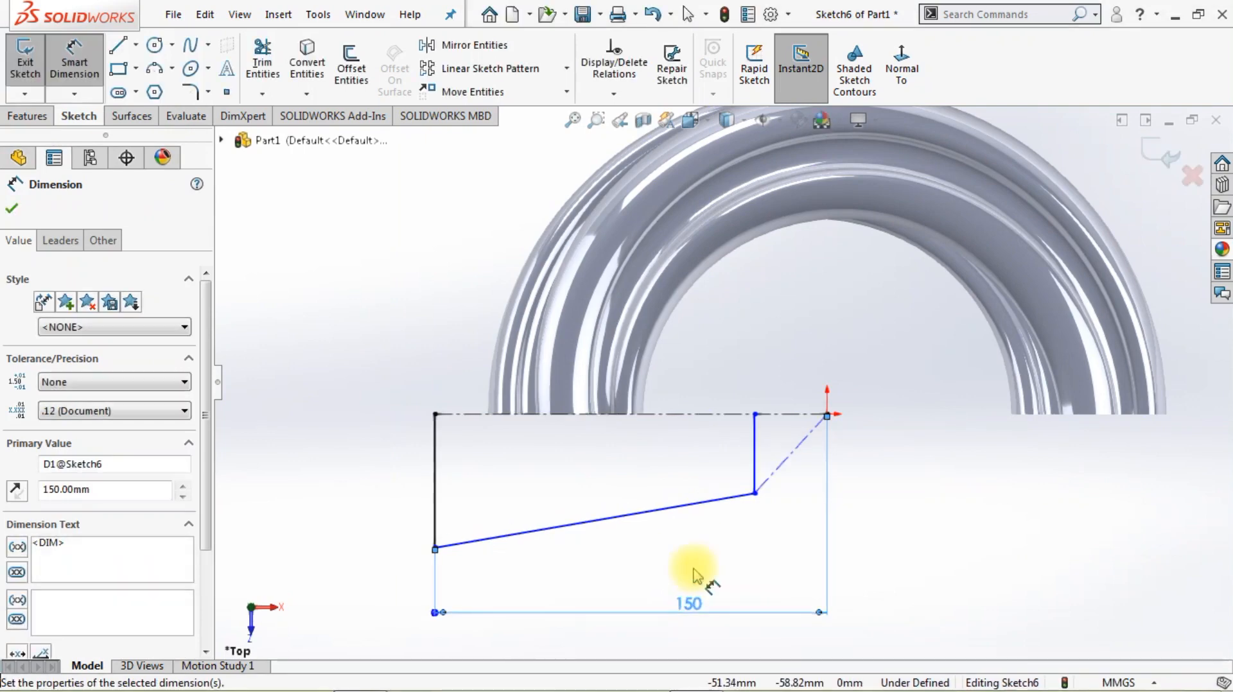
Dimension the inner vertical line at 50 mm from the origin.
left_click(767, 466)
left_click(827, 416)
left_click(807, 546)
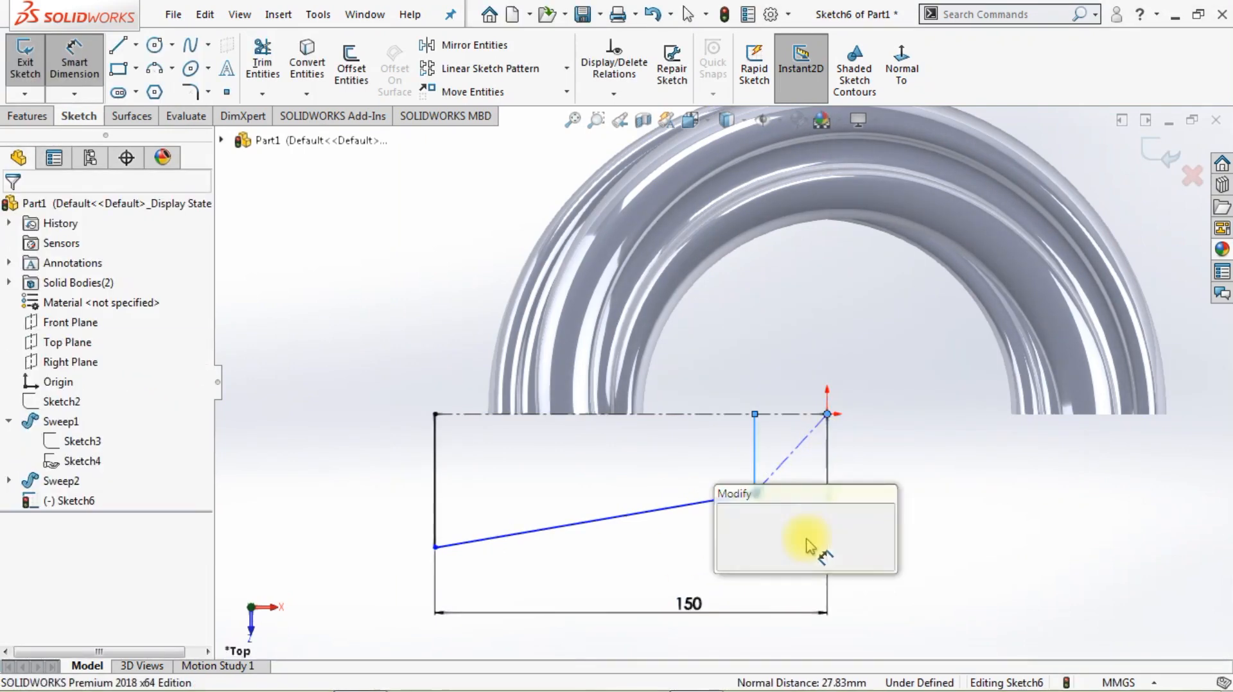
type("50")
key("Return")
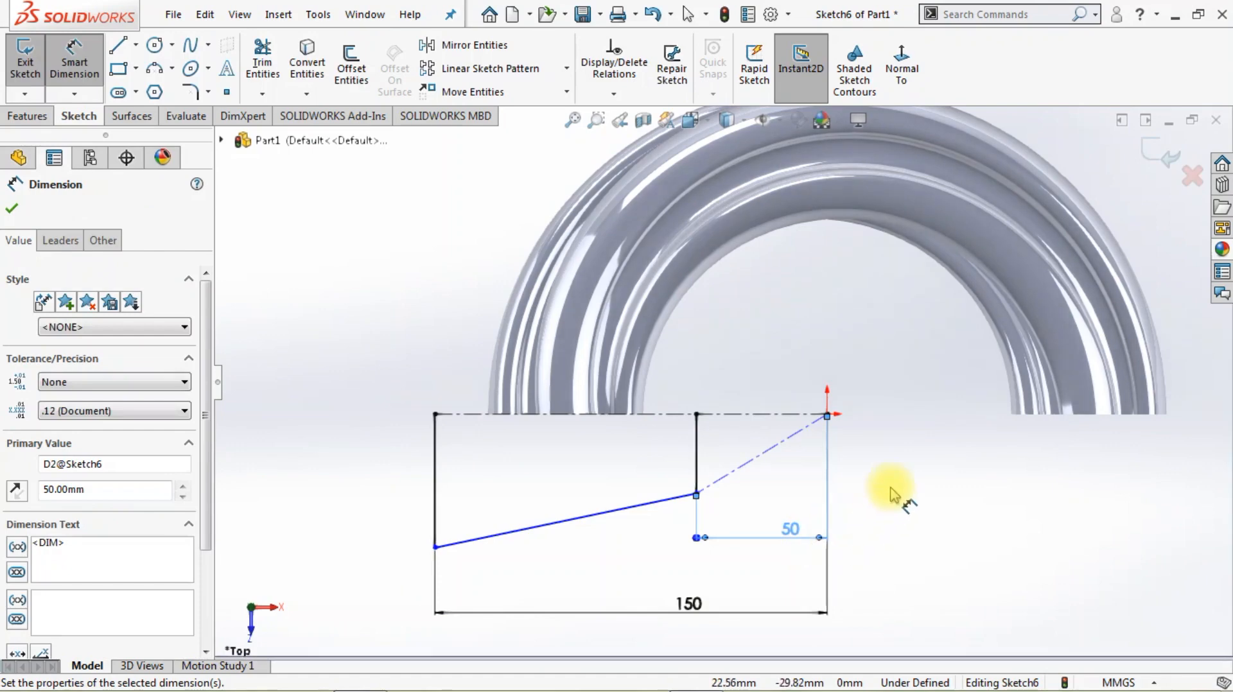
key("Escape")
Make the slanted line collinear with the slanted centerline.
left_click(726, 477)
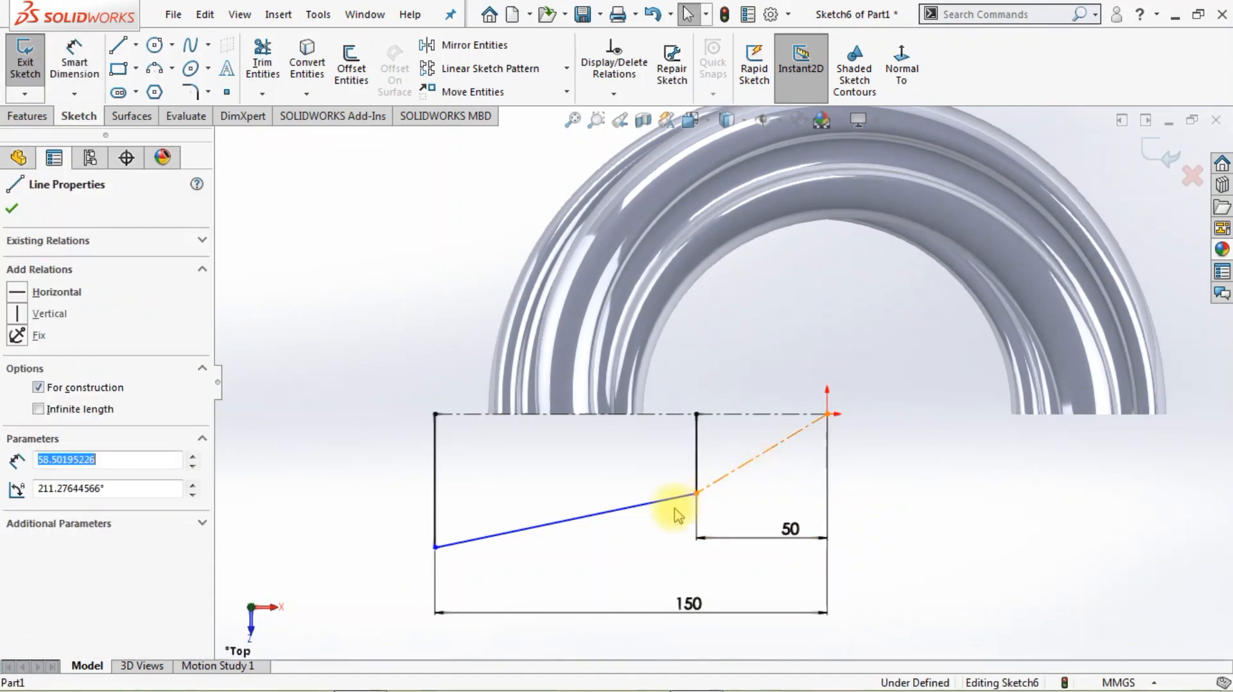
left_click(665, 502, "ctrl")
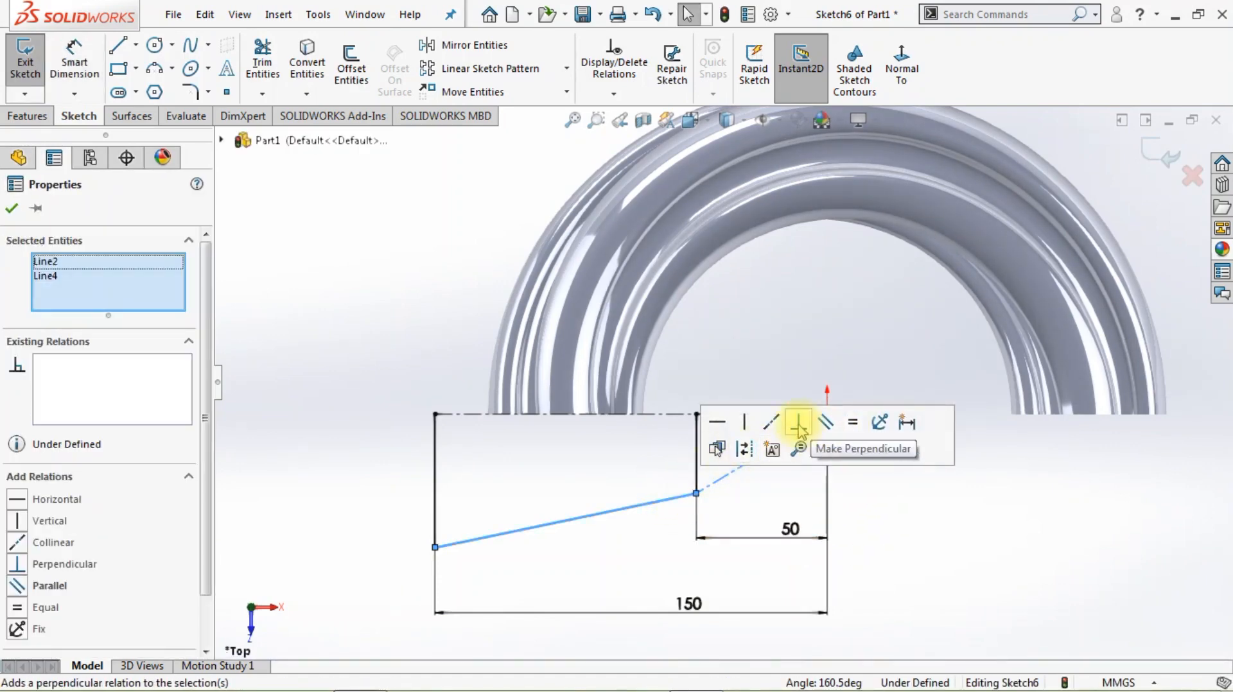
left_click(772, 424)
left_click(928, 532)
scroll(924, 530, "up", 2)
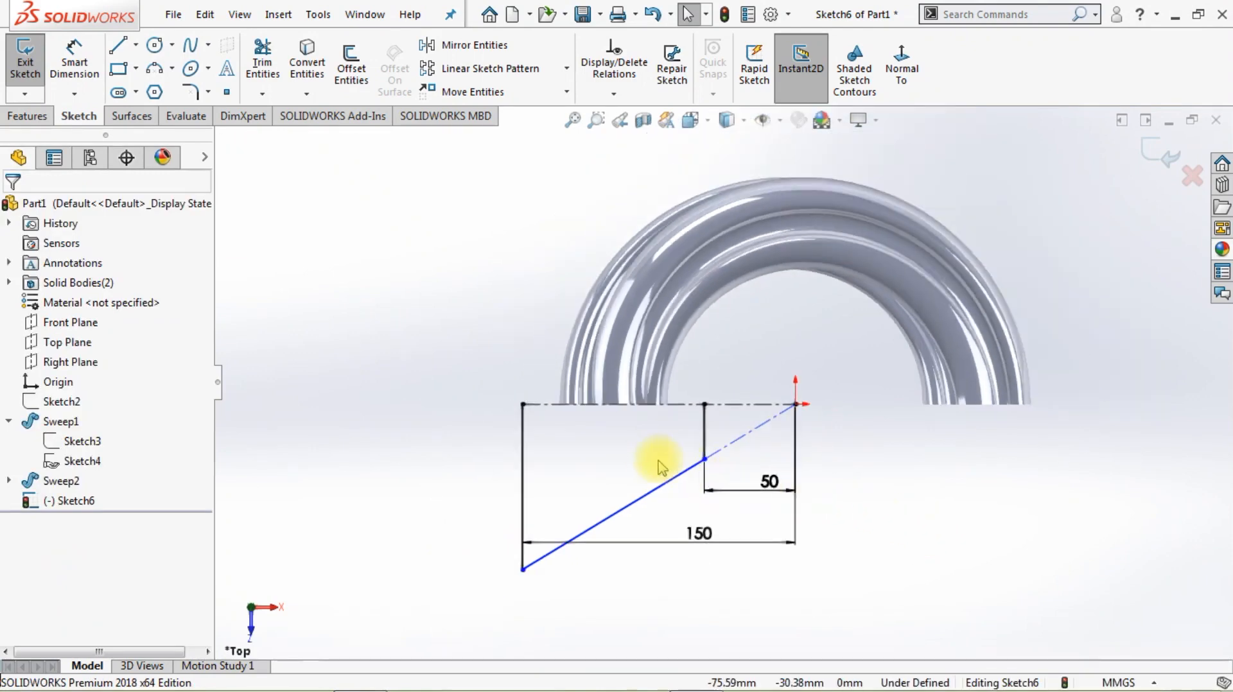
Mirror the two vertical lines and the slanted line about the horizontal centerline.
left_click(436, 44)
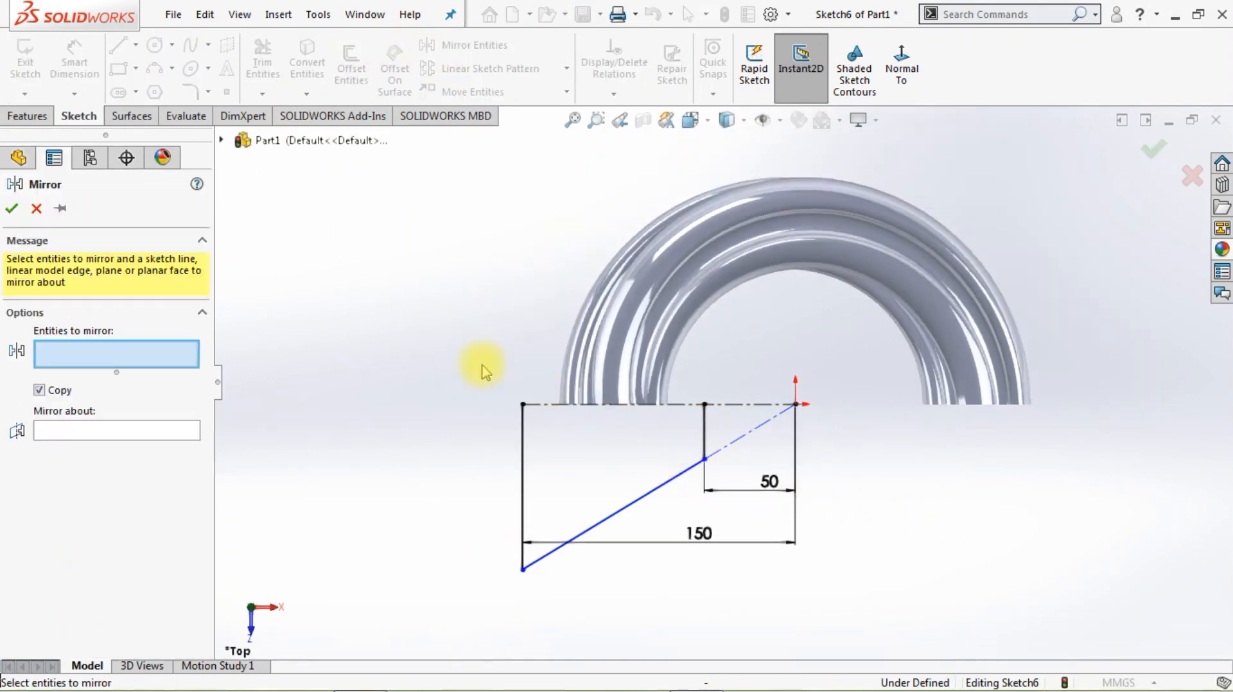
left_click(523, 442)
left_click(636, 501)
left_click(704, 432)
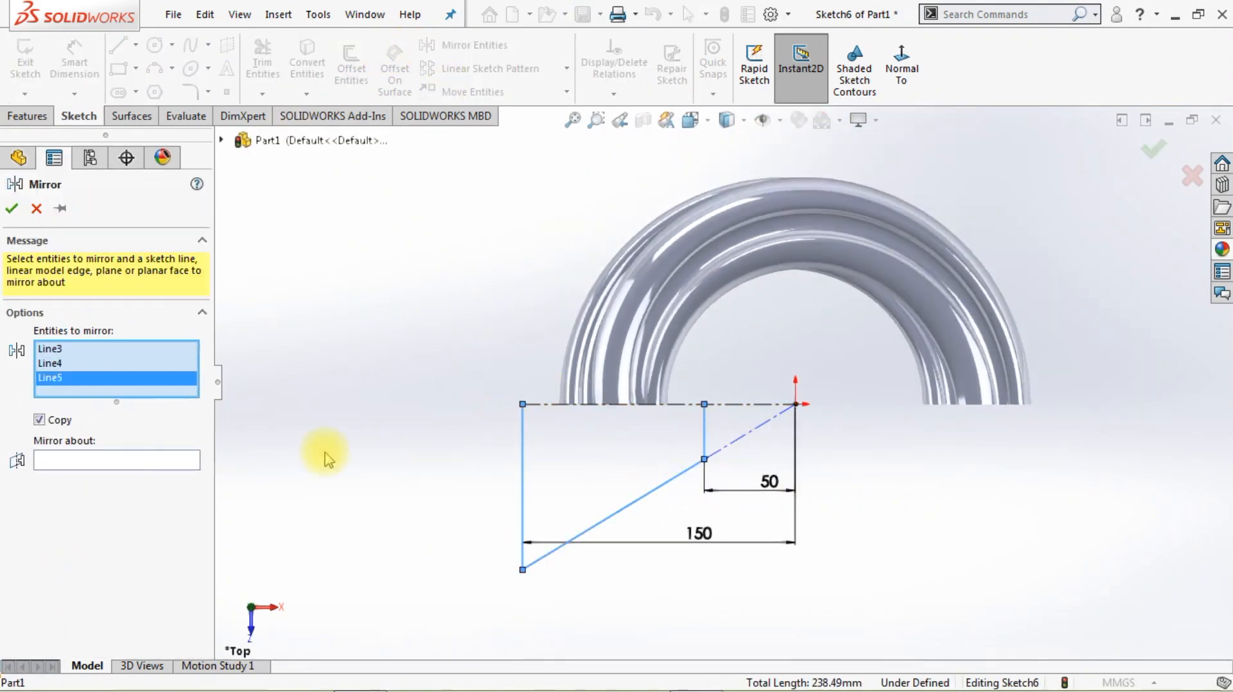
left_click(122, 462)
left_click(775, 405)
key("Return")
Set the angle between the wedge's two slanted lines to 1.8 degrees.
left_click(75, 61)
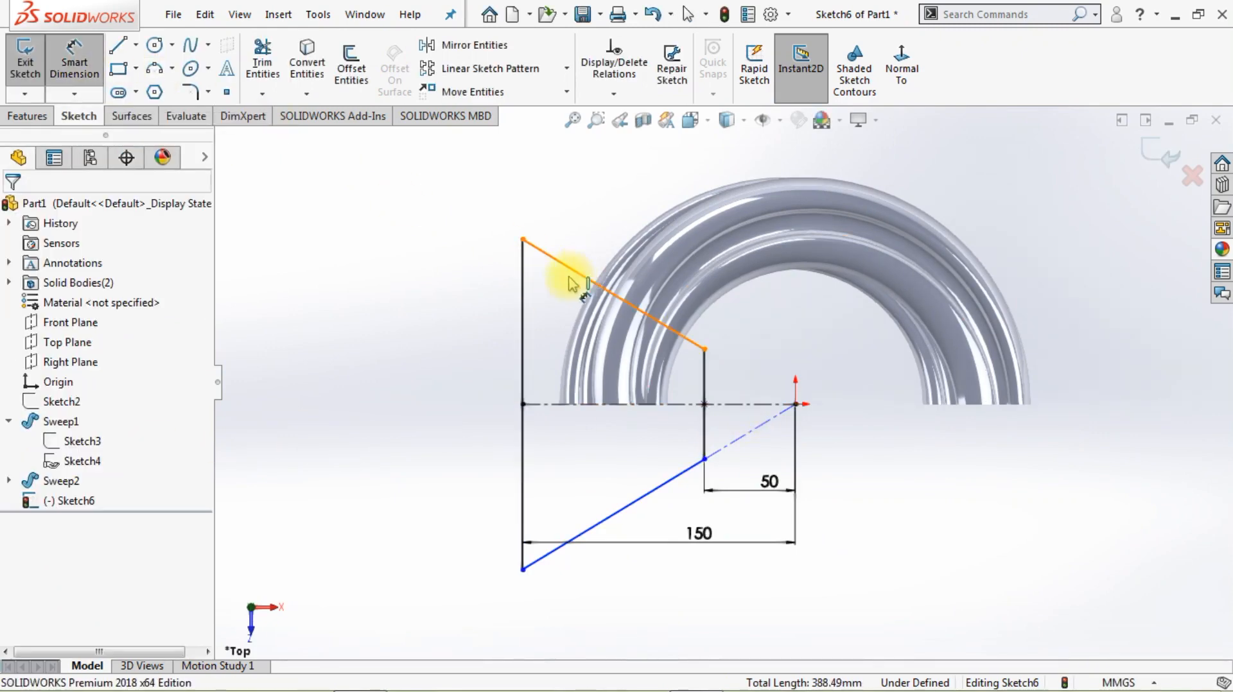
left_click(585, 277)
left_click(618, 508)
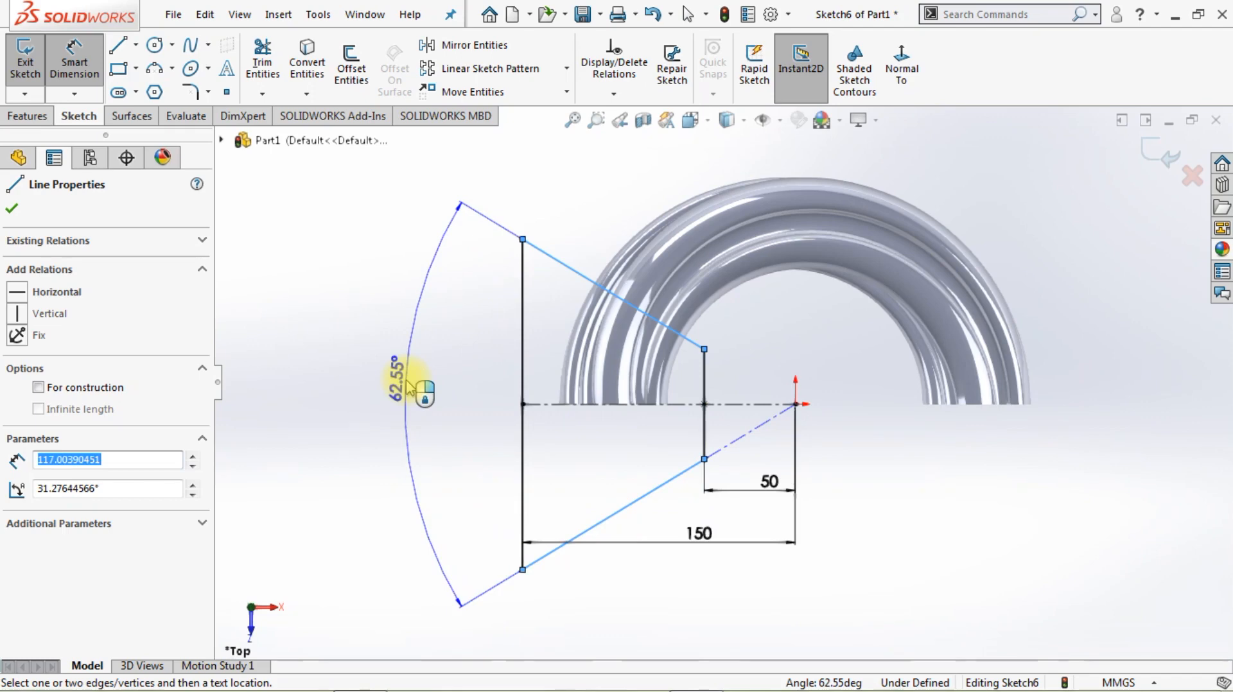
left_click(406, 387)
type("1")
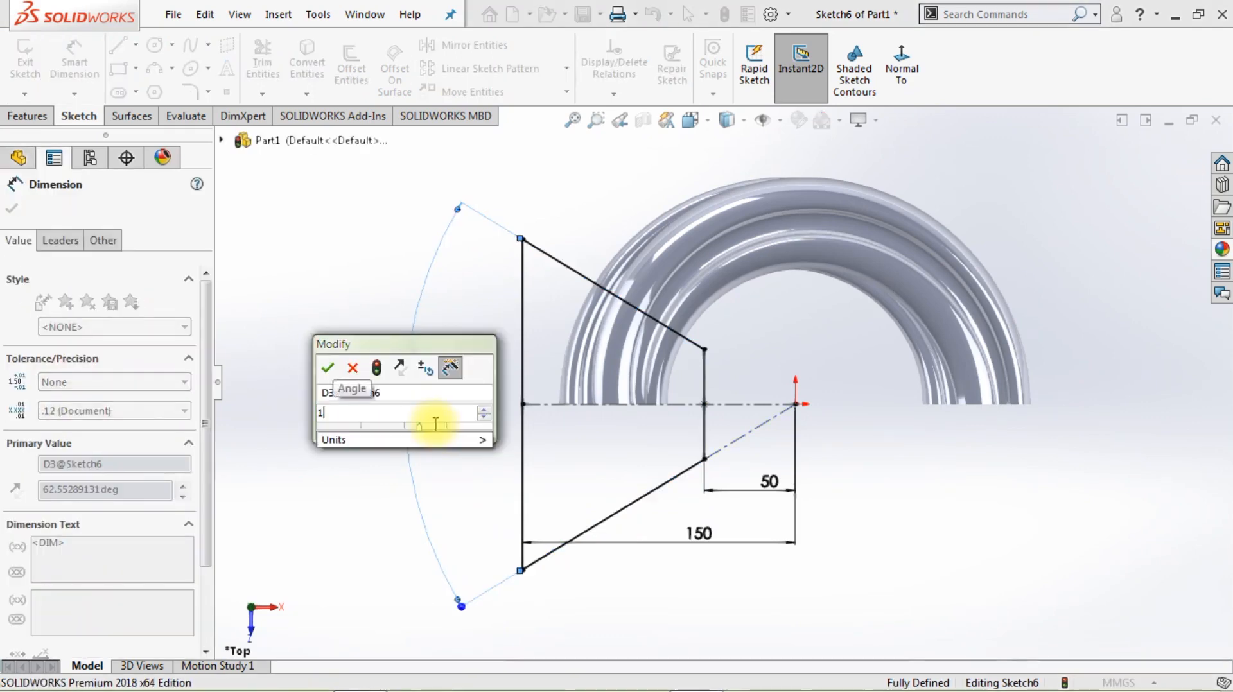
type(".8")
key("Return")
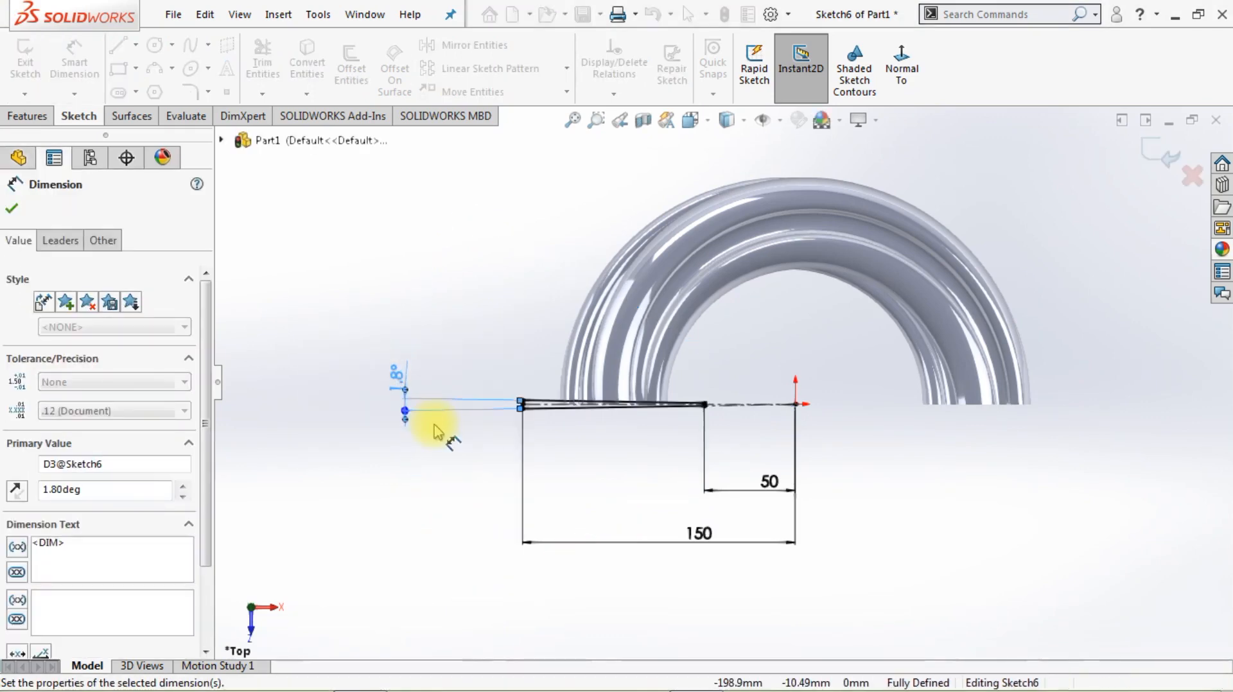
left_click(472, 322)
scroll(634, 426, "down", 1)
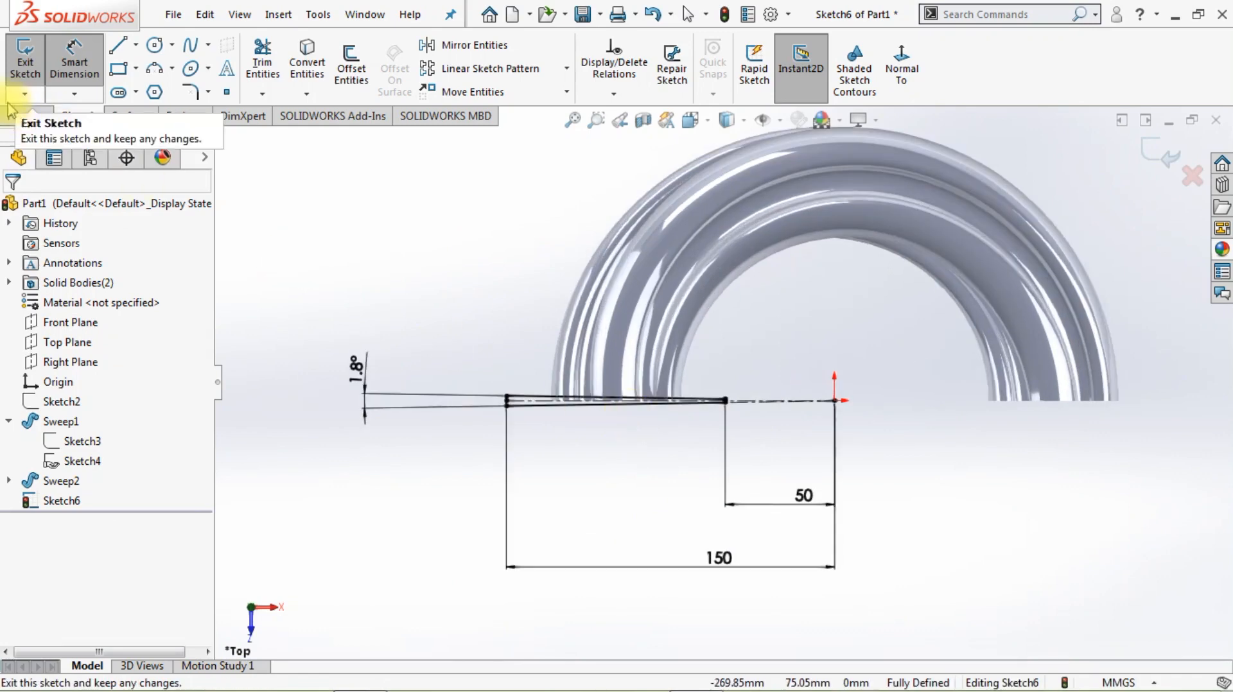
Create an extruded cut from the wedge sketch with the end condition Through All - Both.
left_click(29, 115)
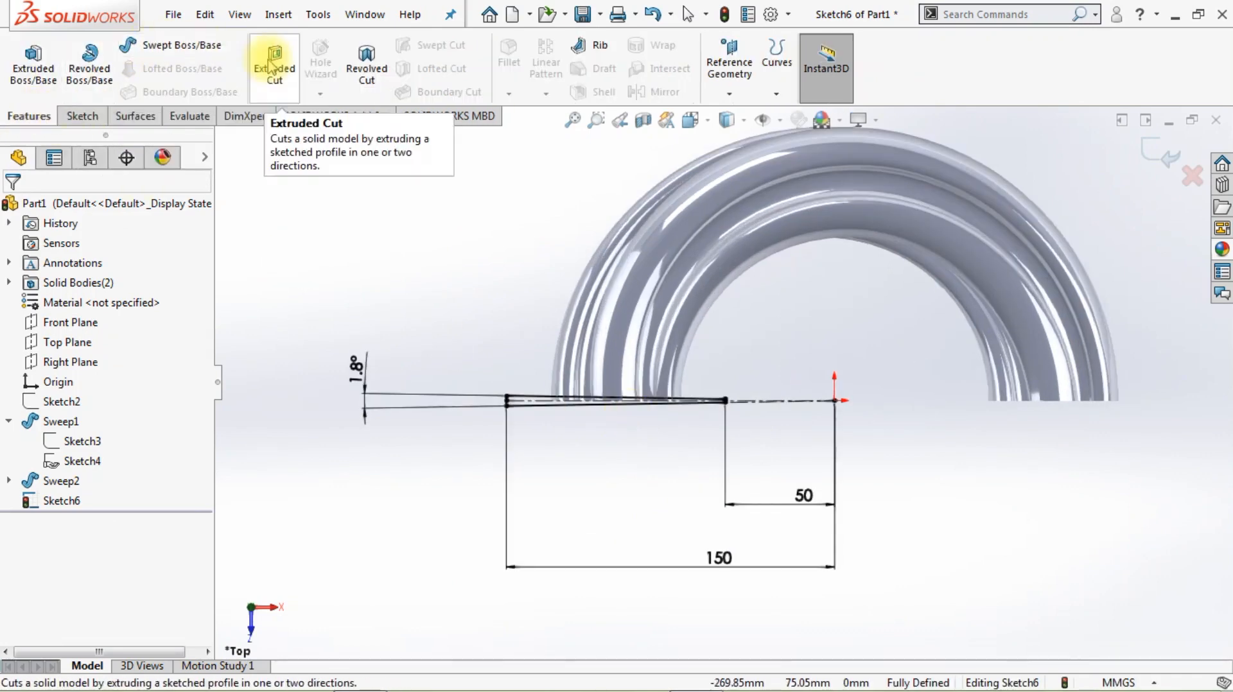
left_click(274, 64)
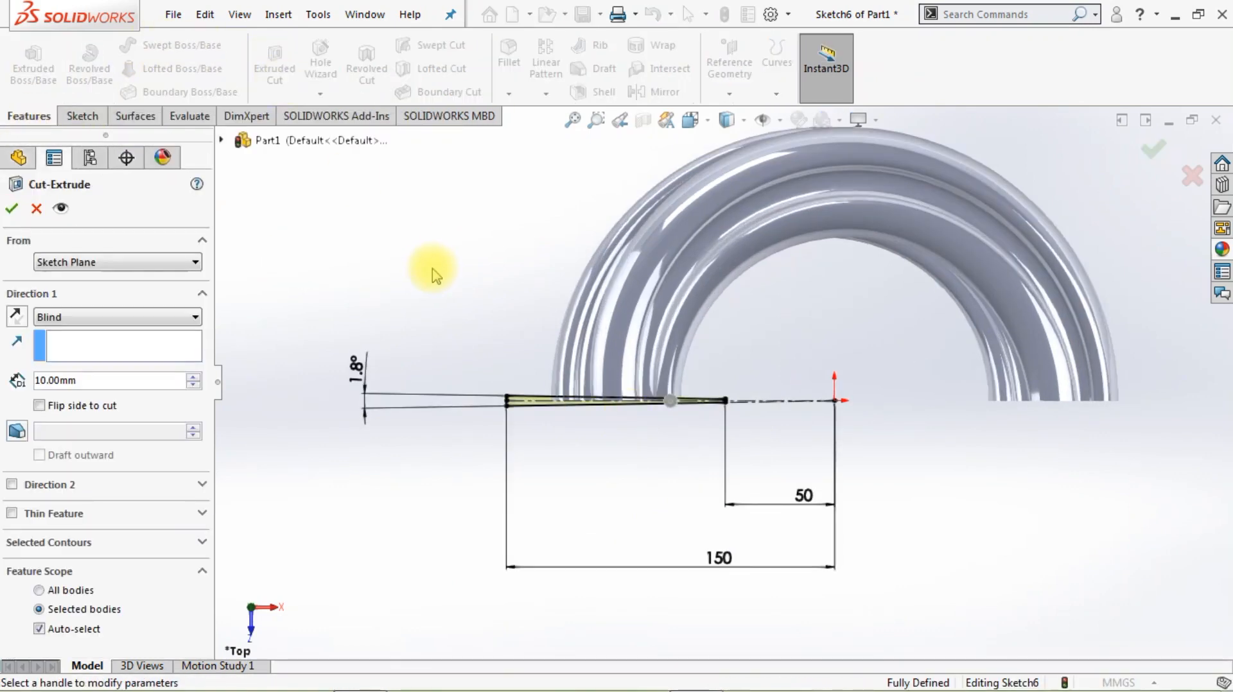
left_click(183, 317)
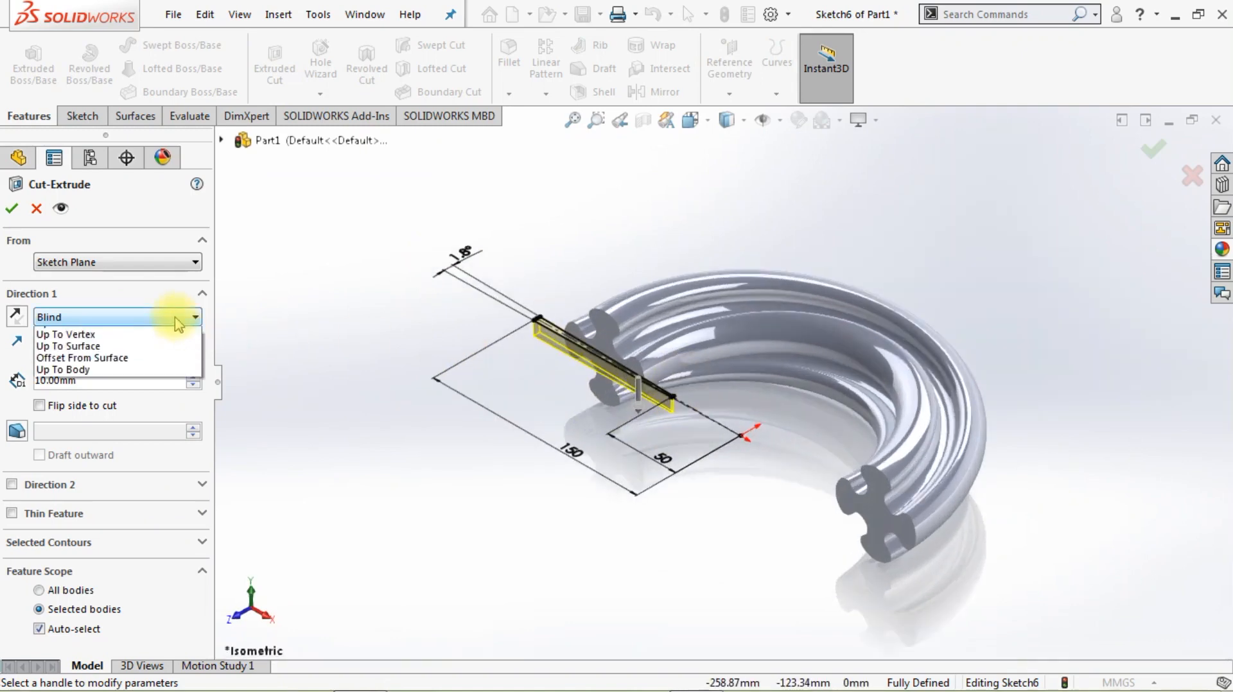
left_click(151, 357)
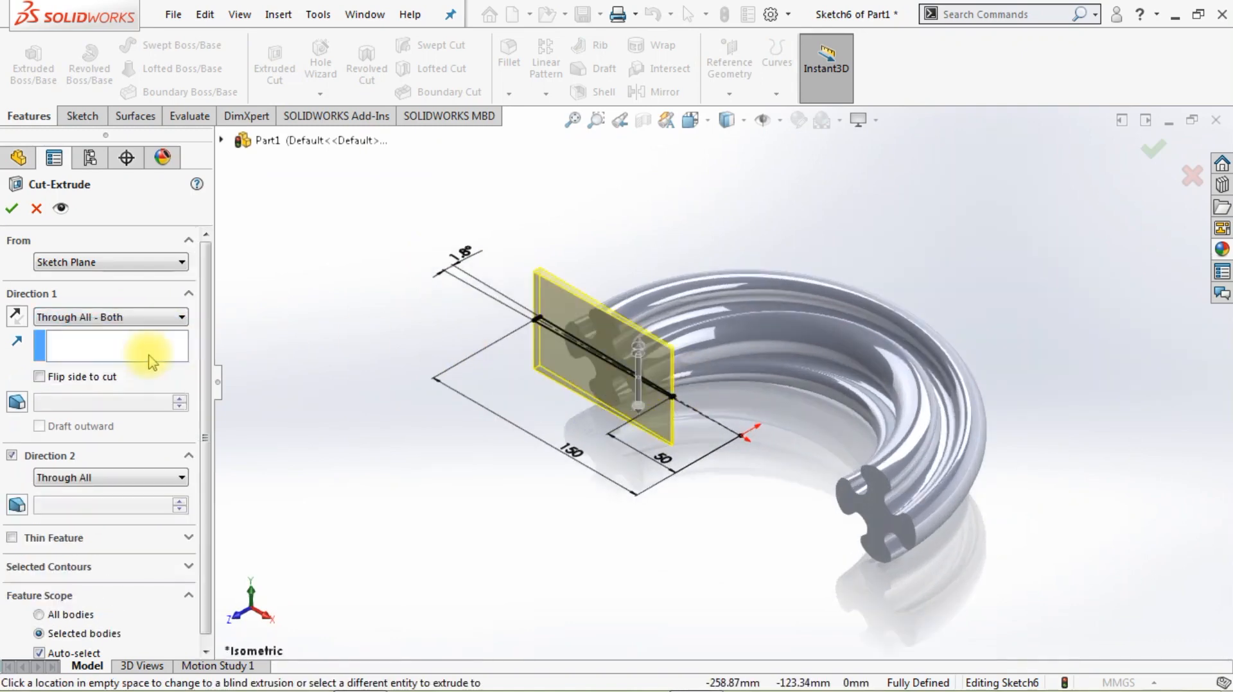
left_click(11, 207)
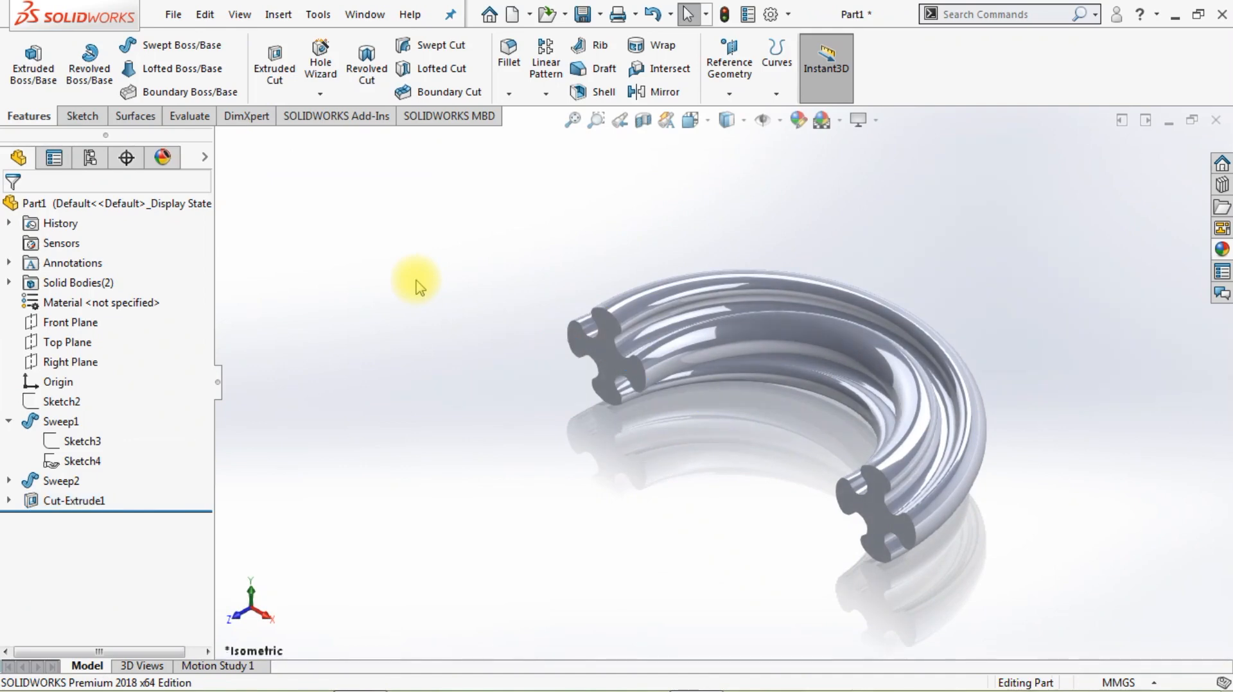
Create a reference axis through the origin, perpendicular to the Top Plane.
left_click(729, 64)
left_click(738, 134)
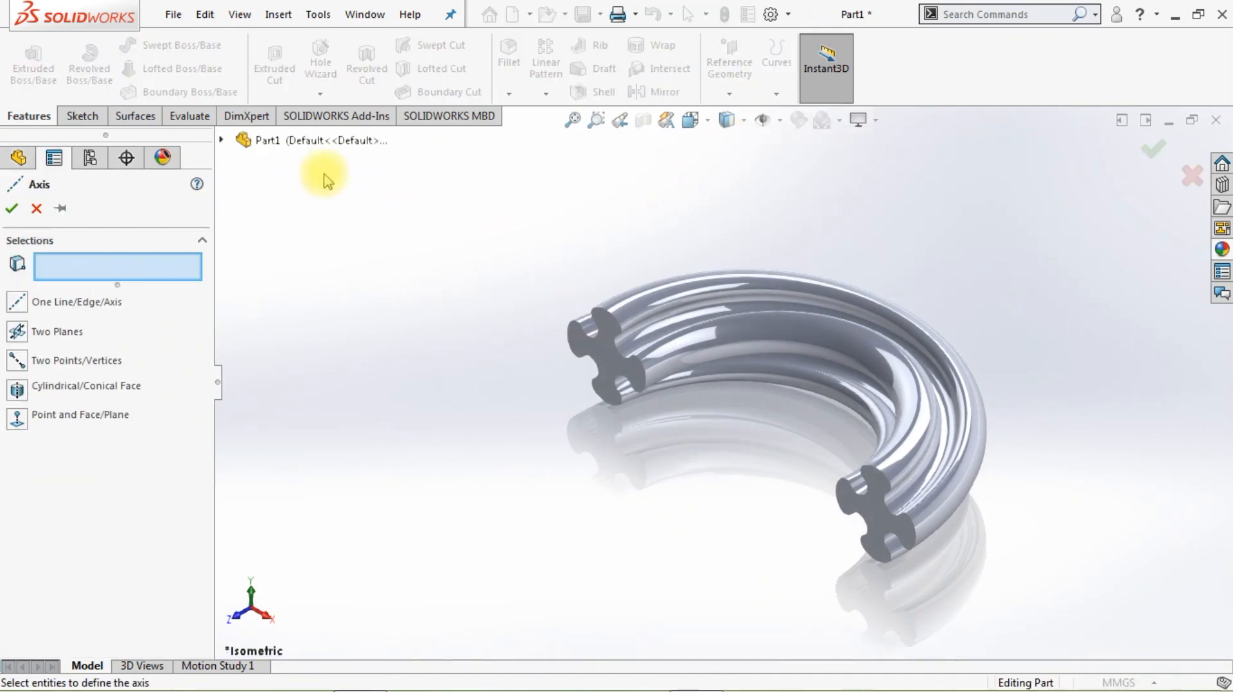
left_click(222, 141)
left_click(277, 319)
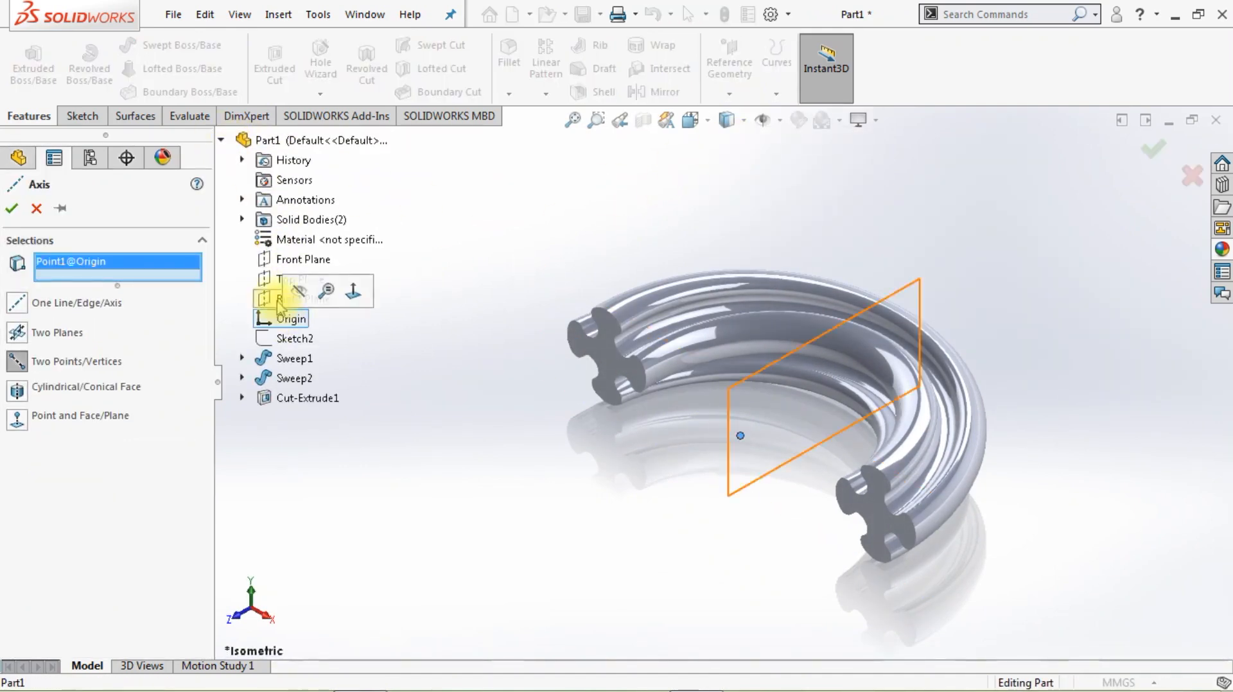
left_click(273, 280)
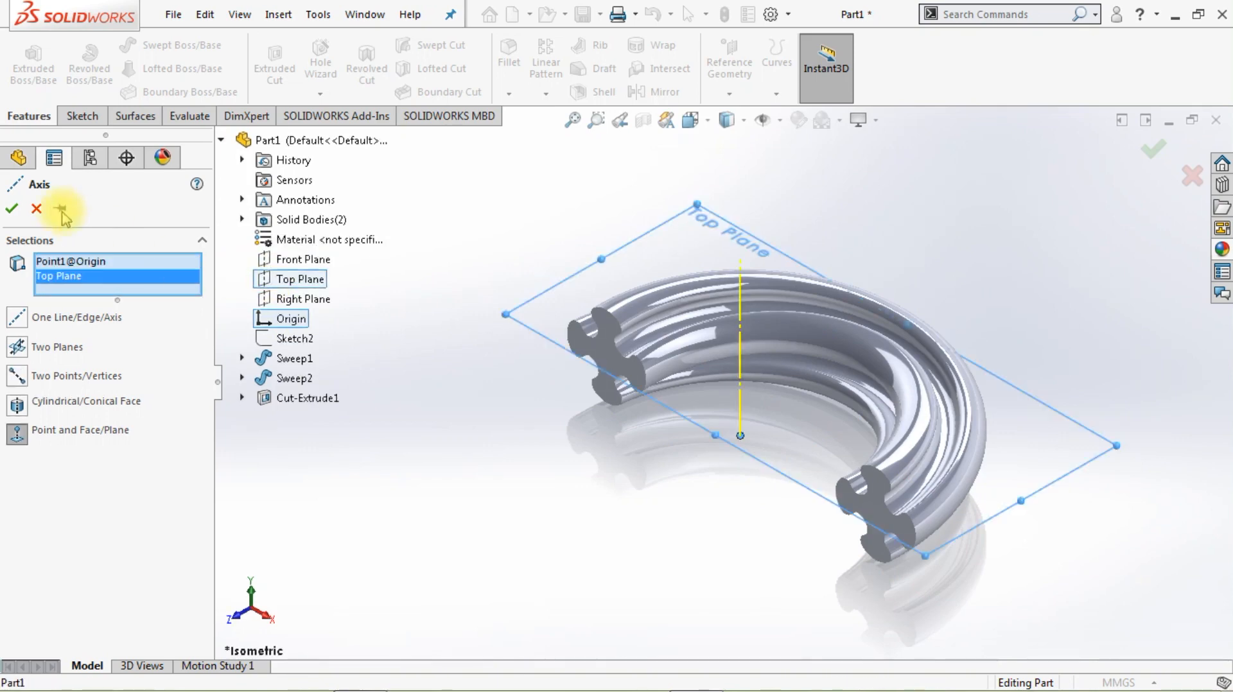
left_click(13, 208)
Circular-pattern the wedge cut about the reference axis in the reversed direction, with 50 equally spaced instances over 180 degrees, keeping all bodies.
left_click(546, 94)
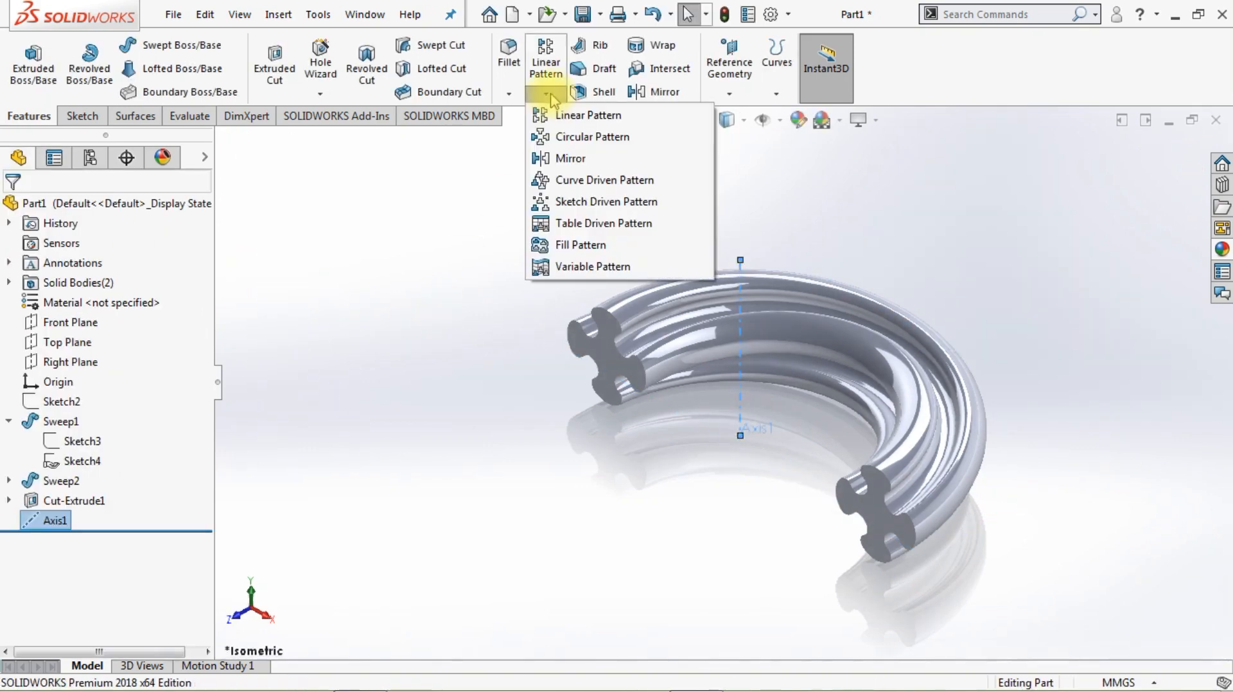
left_click(563, 138)
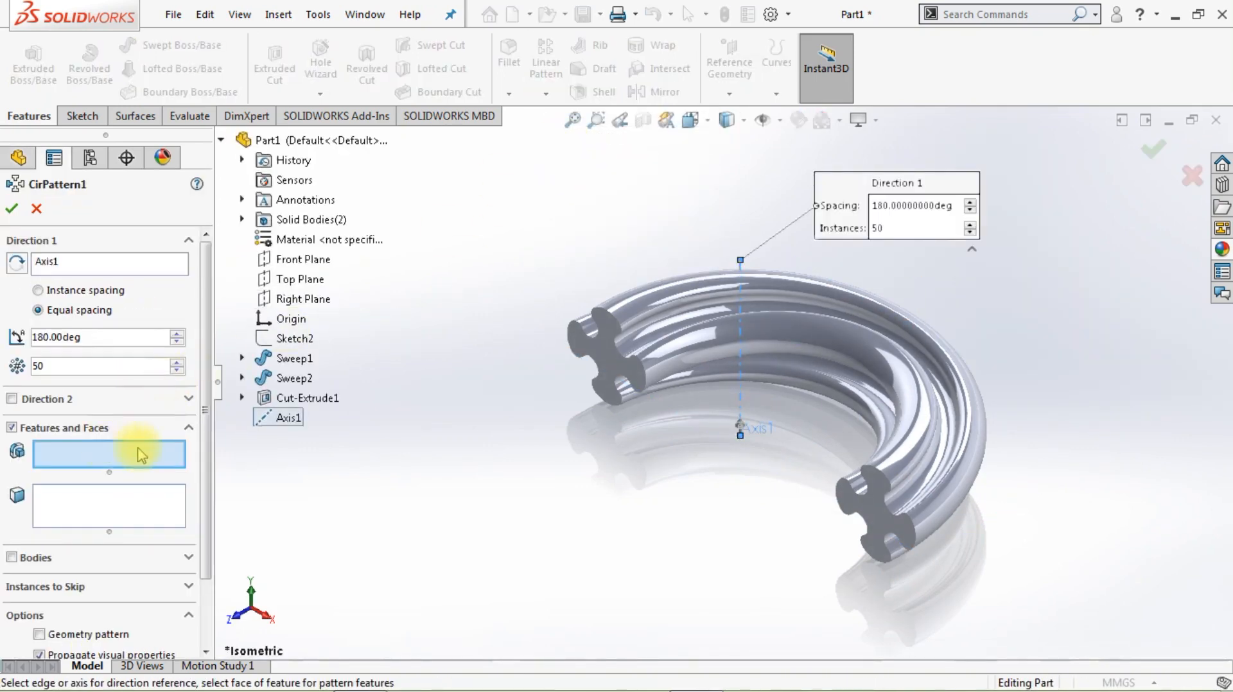
left_click(309, 398)
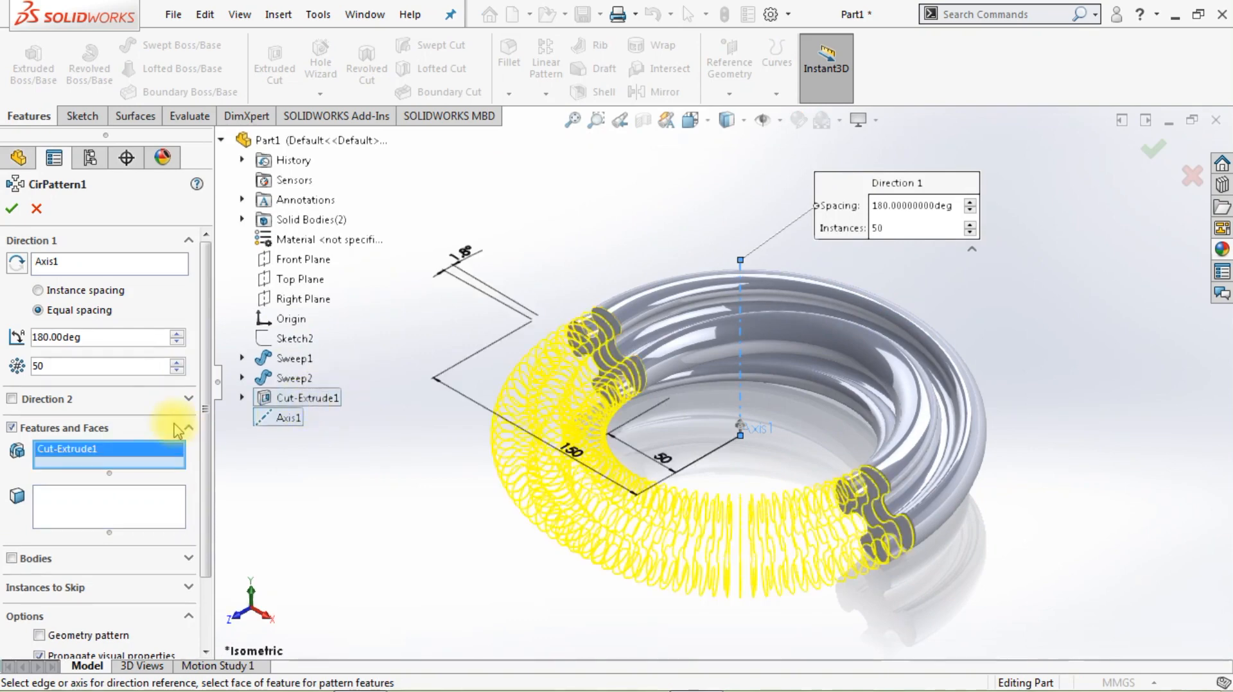
left_click(20, 263)
left_click_drag(95, 368, 32, 368)
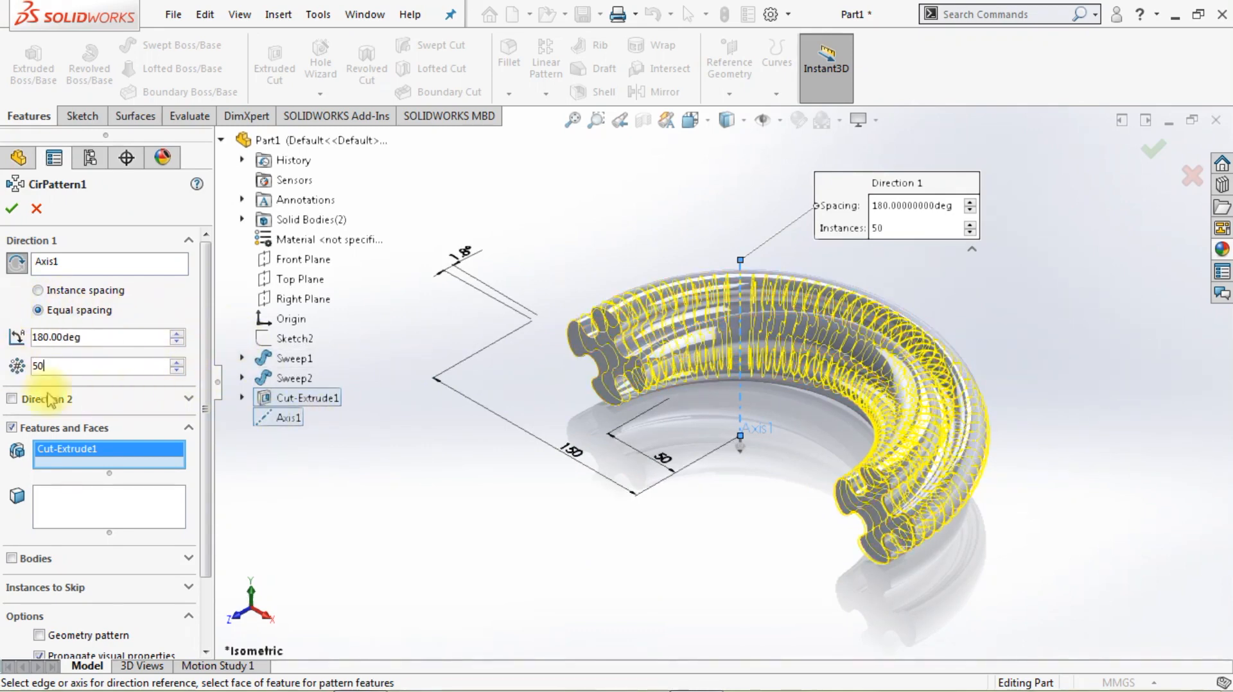
left_click(12, 208)
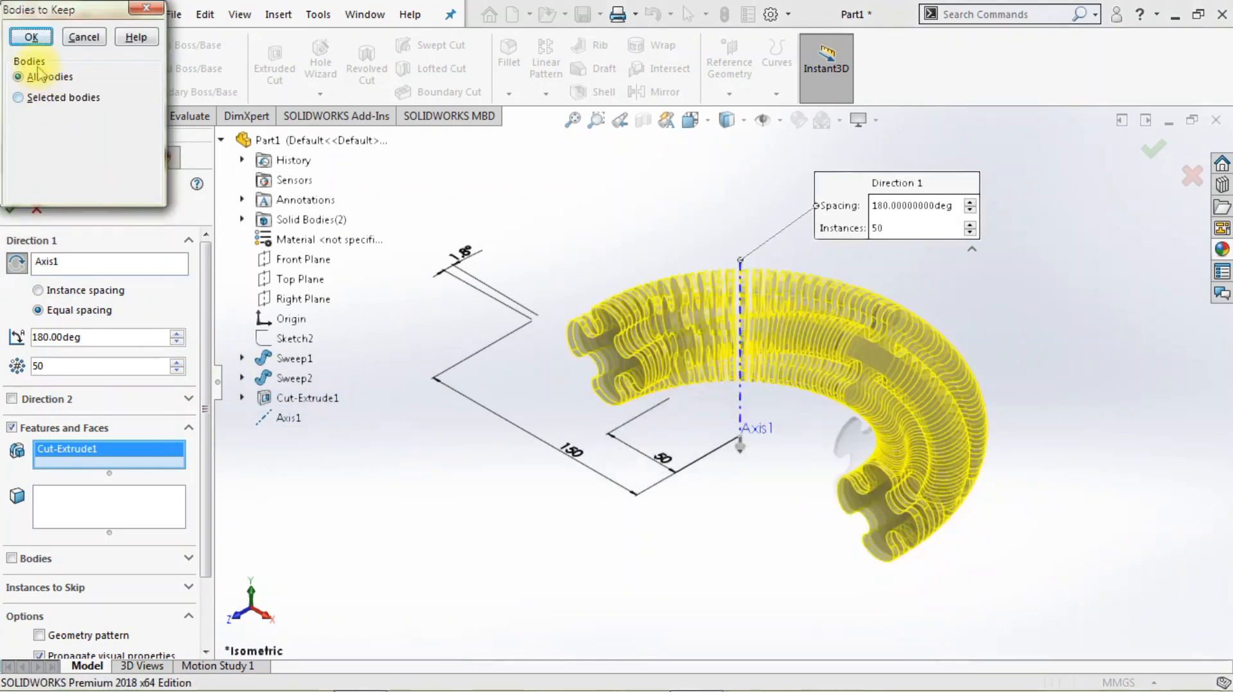
left_click(33, 39)
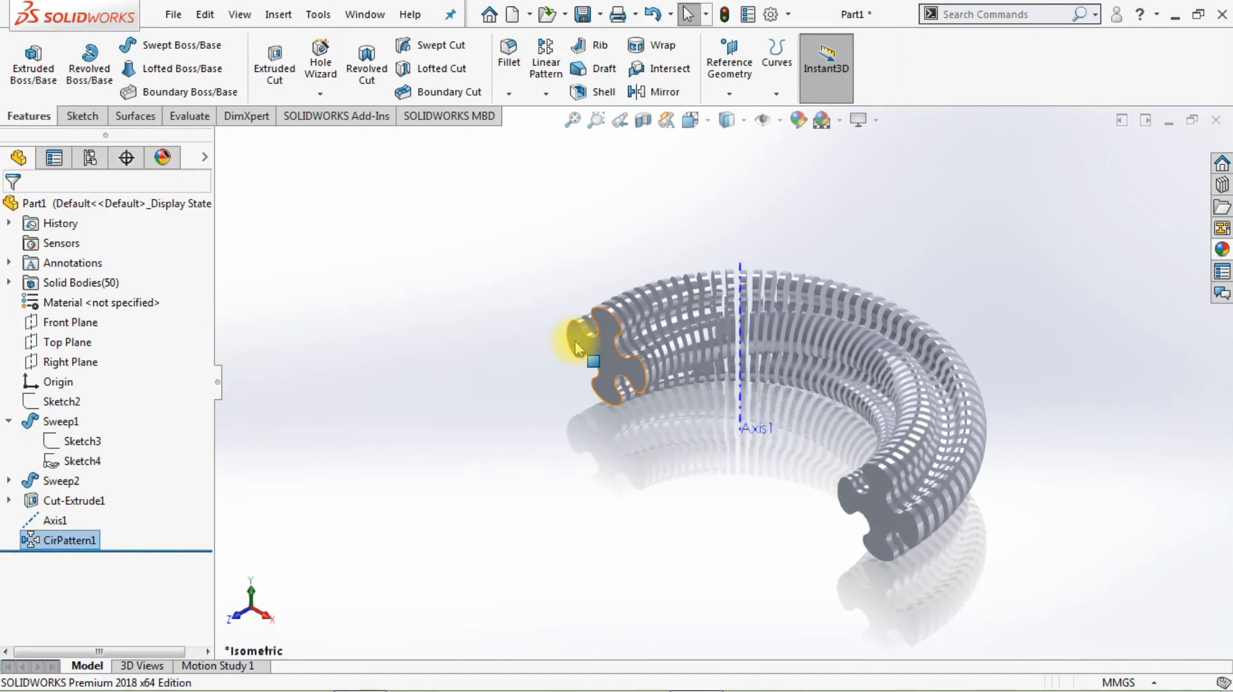
Show the hidden inner swept body.
left_click(54, 485)
left_click(67, 457)
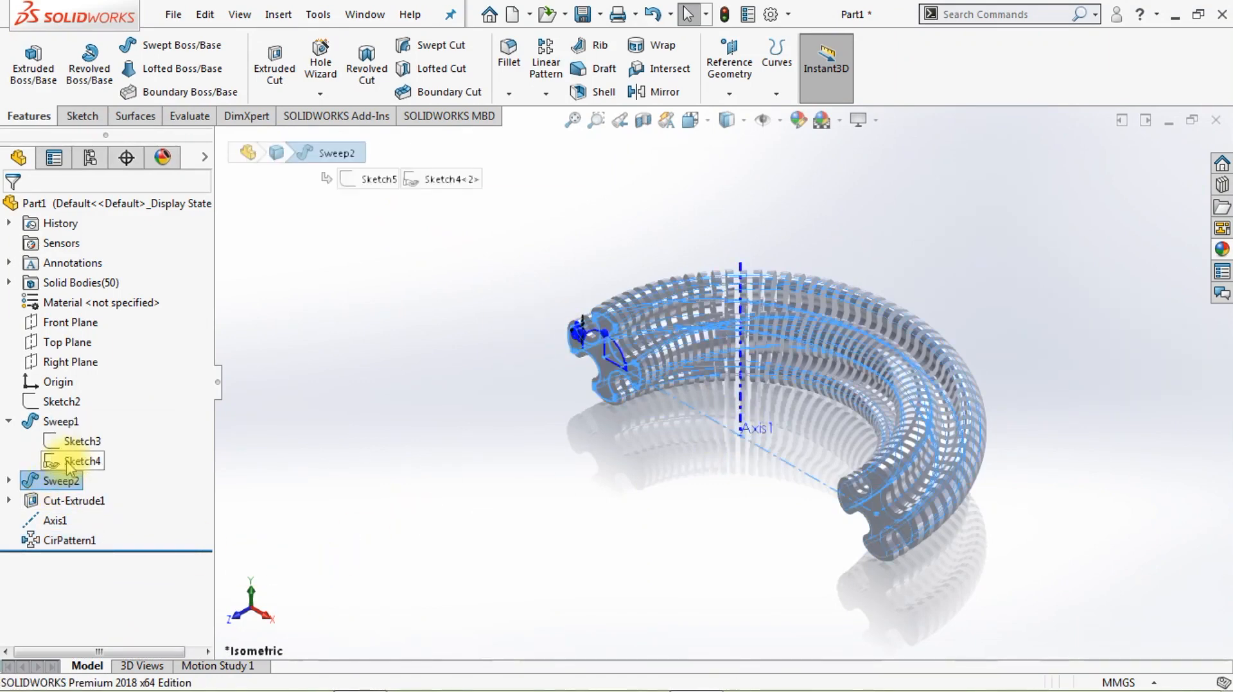
left_click(384, 461)
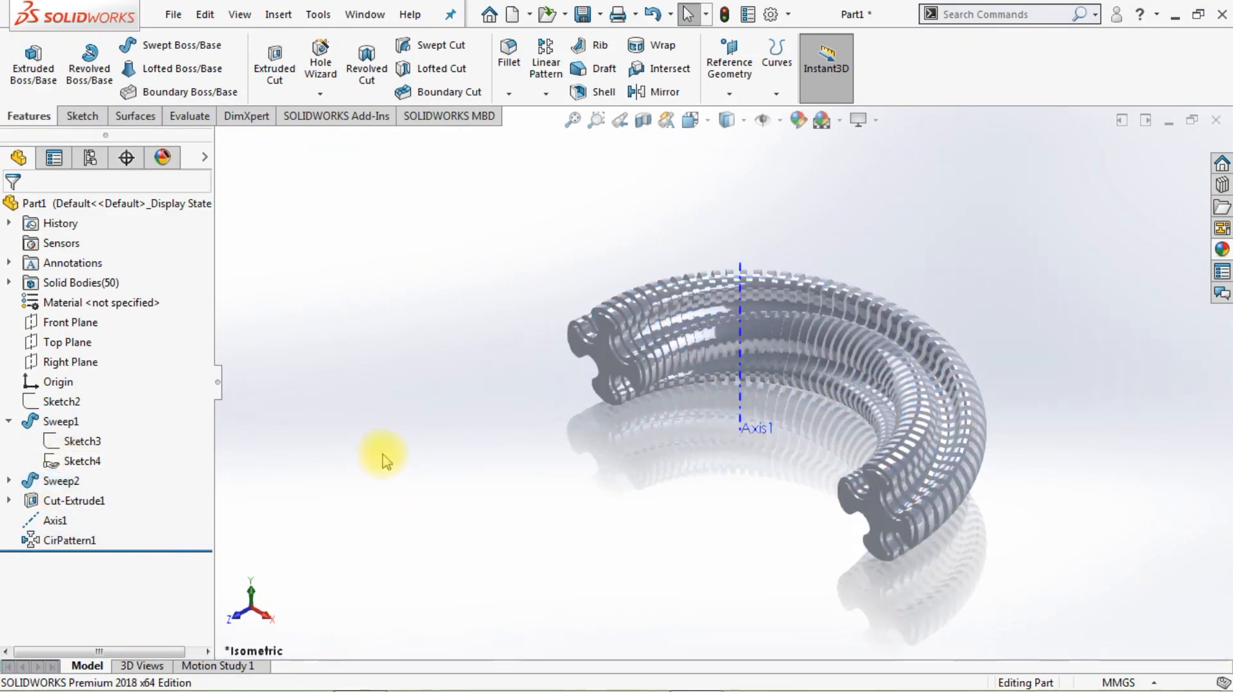
Combine the inner swept body and all the patterned outer segments into one body using the Add operation.
left_click(992, 18)
type("com")
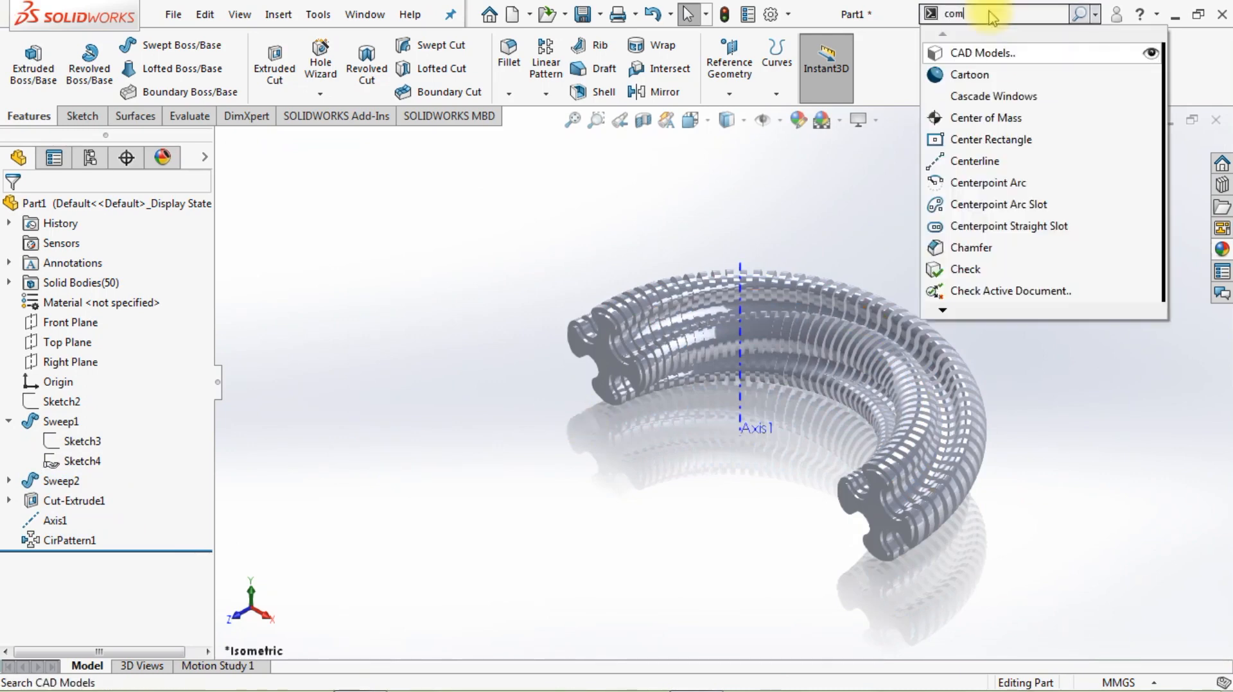
left_click(979, 50)
left_click_drag(476, 198, 1154, 618)
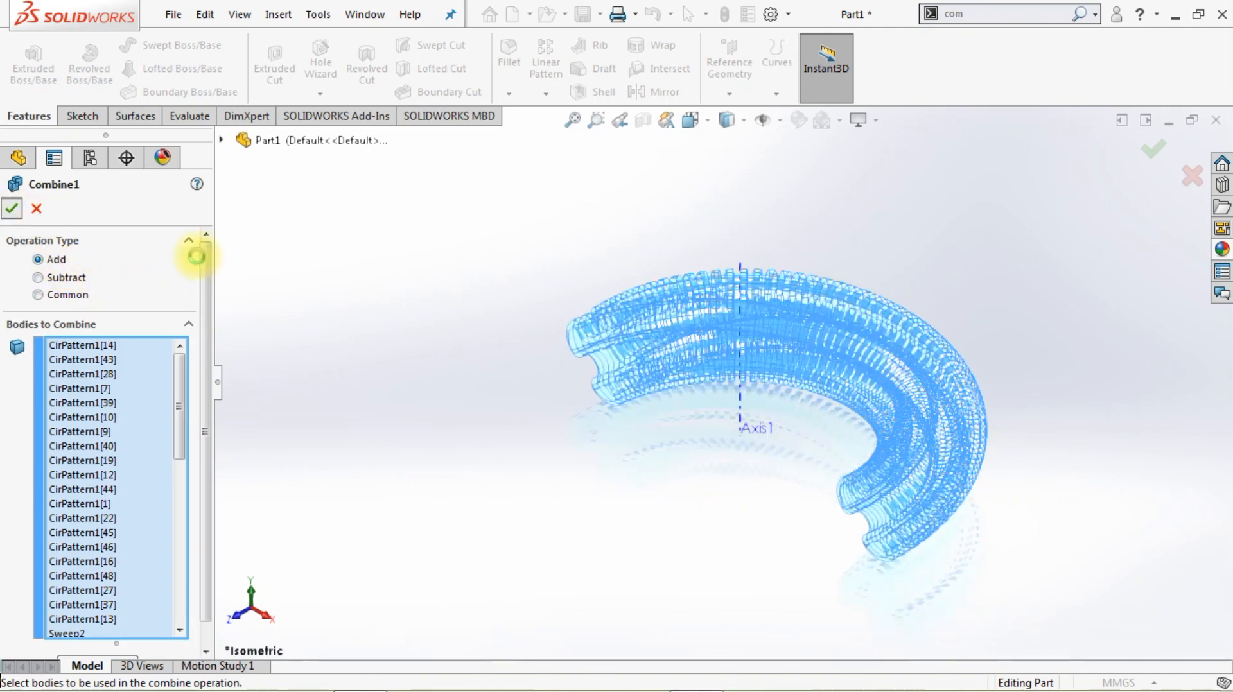
right_click(354, 290)
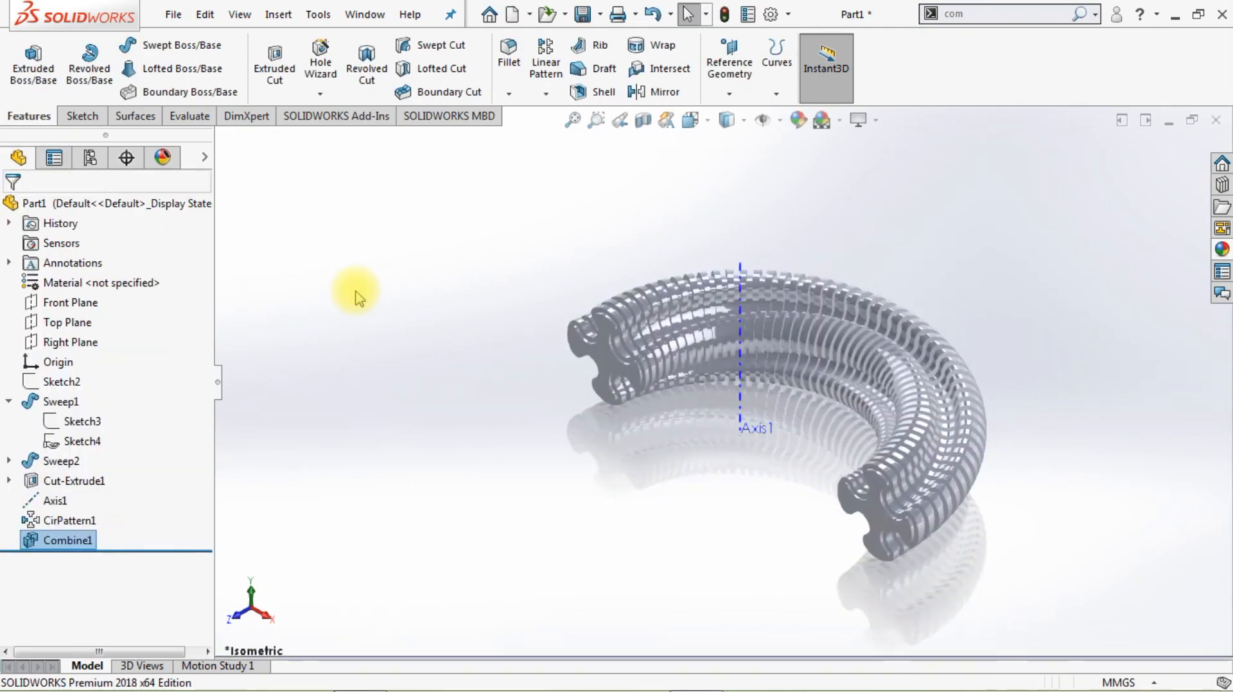
Make one copy of the combined half-ring body, rotated 180 degrees about the reference axis, with Move/Copy Bodies.
scroll(893, 324, "up", 1)
scroll(895, 335, "down", 1)
type("move")
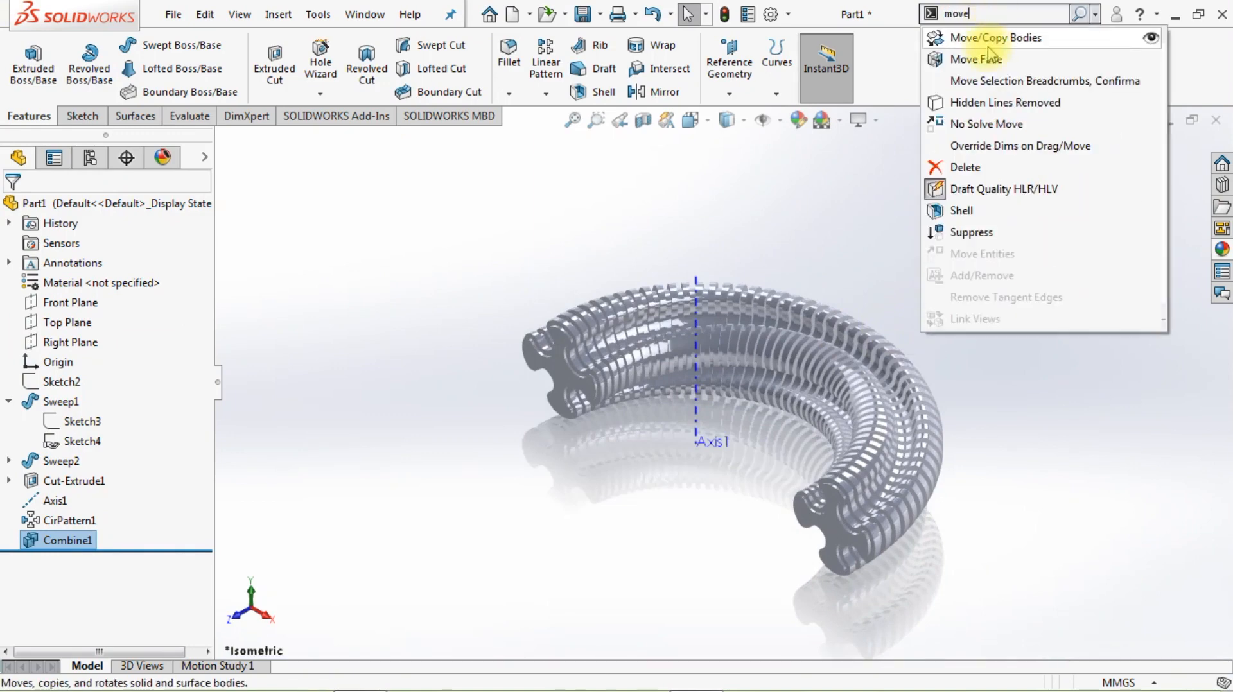
left_click(992, 41)
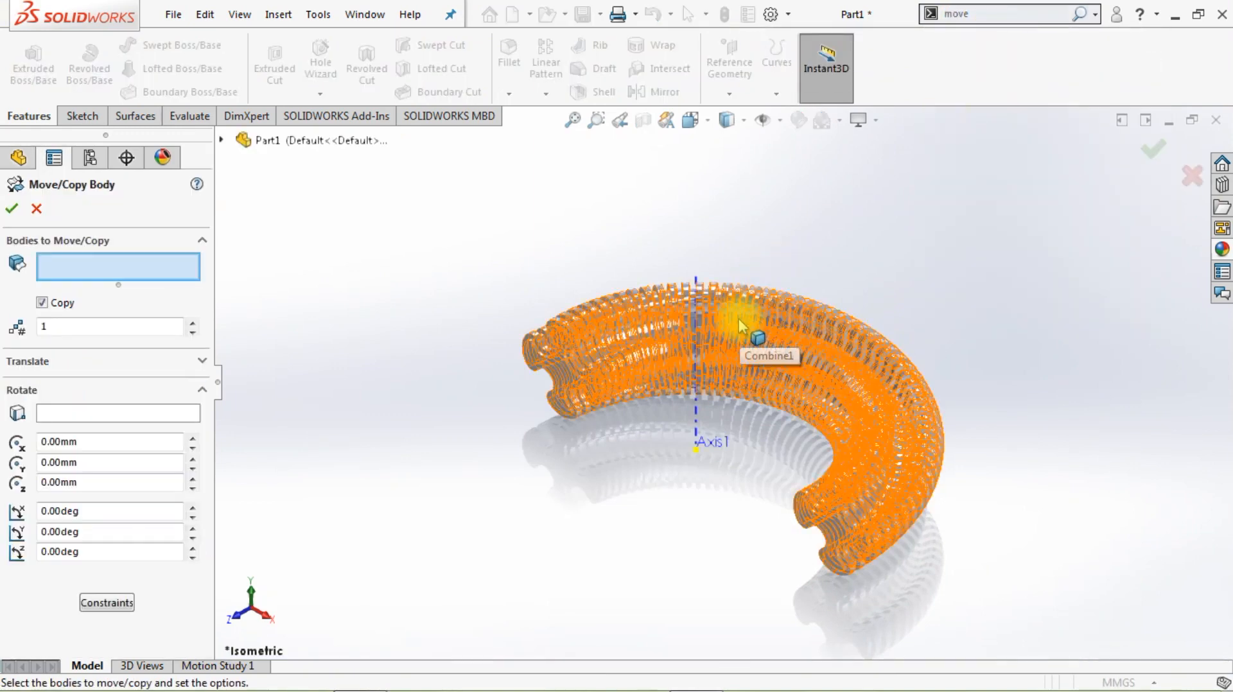
left_click(582, 231)
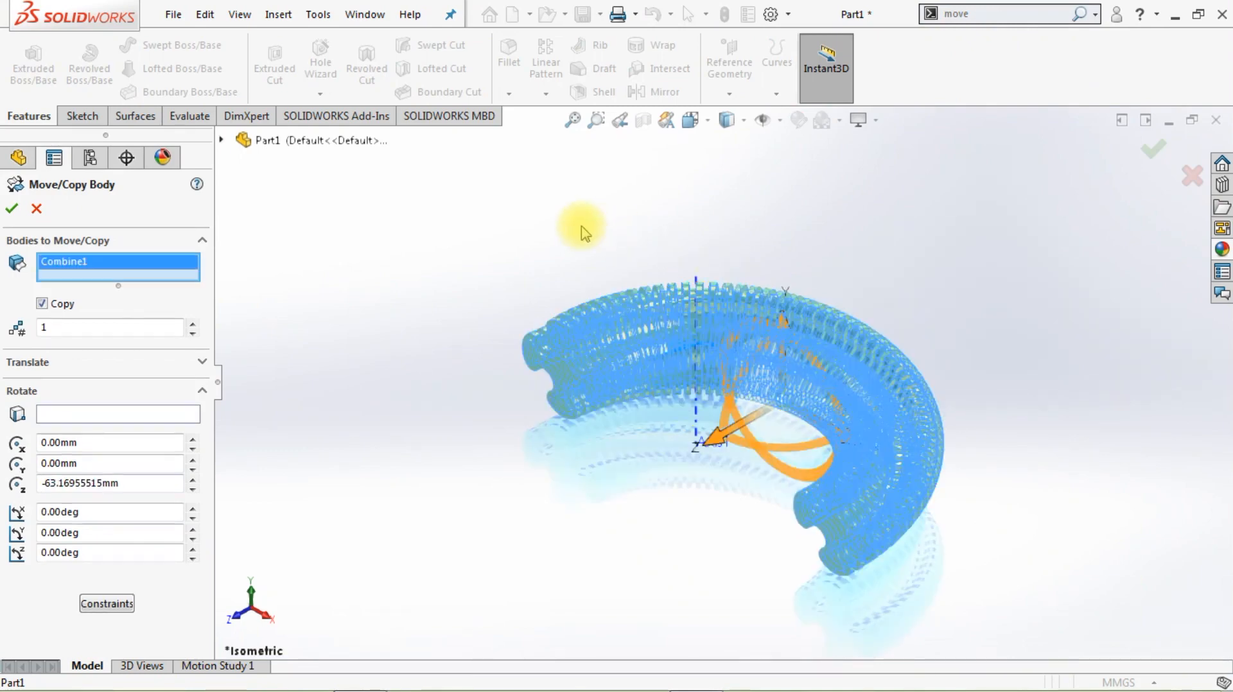
left_click(131, 422)
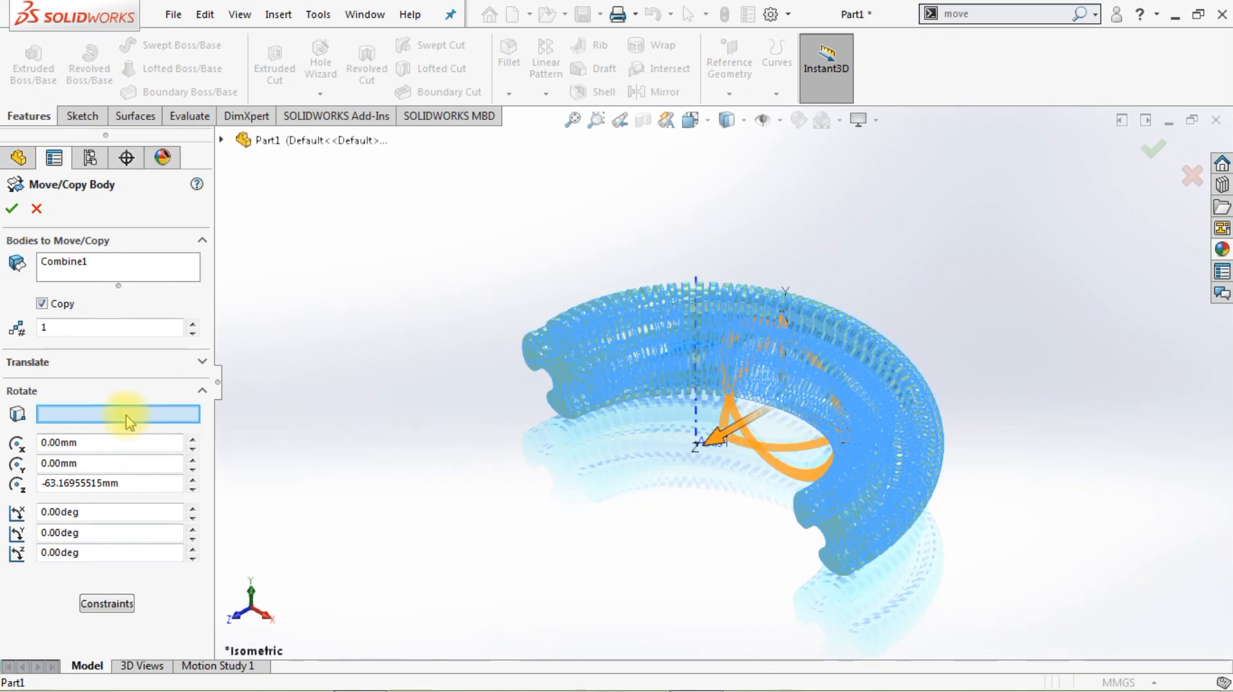
left_click(698, 436)
left_click_drag(89, 449, 63, 450)
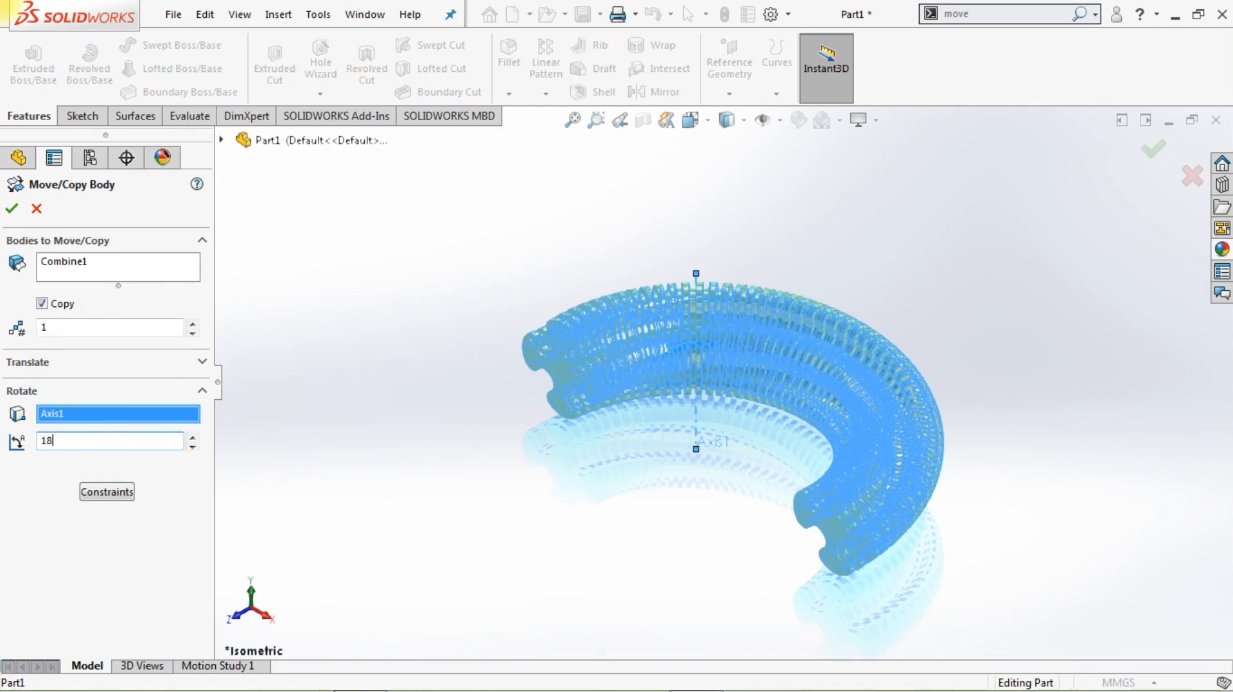
scroll(731, 501, "up", 1)
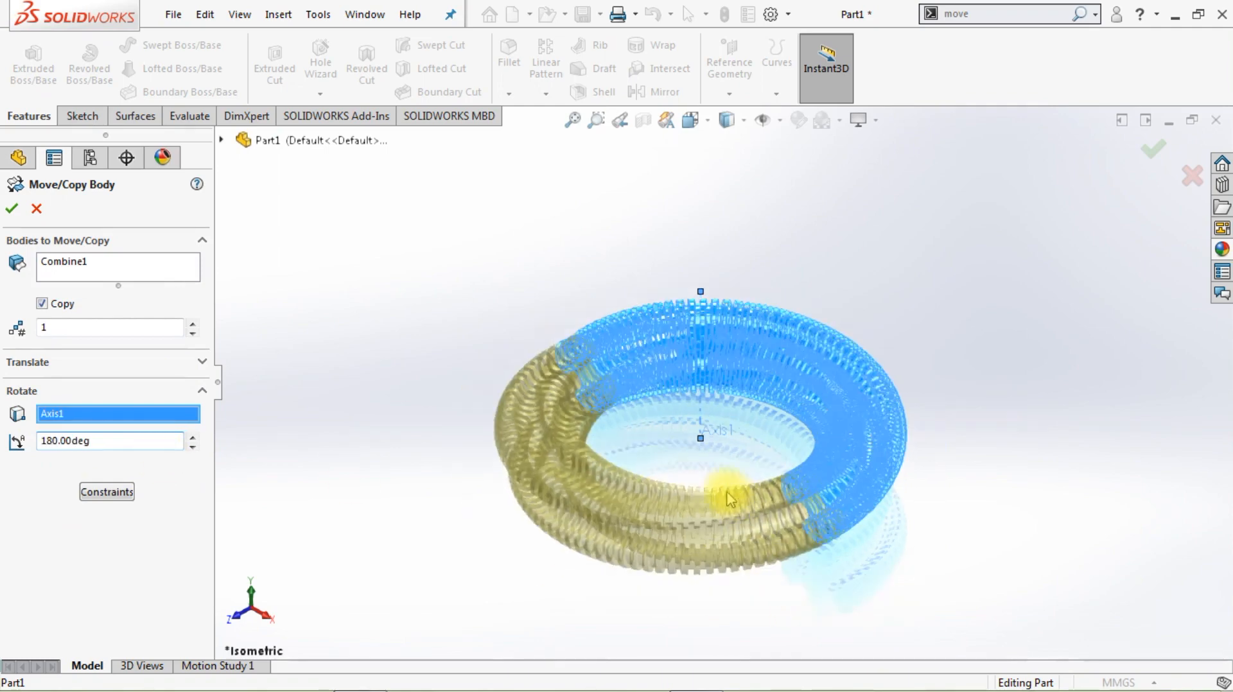
scroll(729, 504, "down", 1)
scroll(729, 568, "down", 1)
left_click(11, 208)
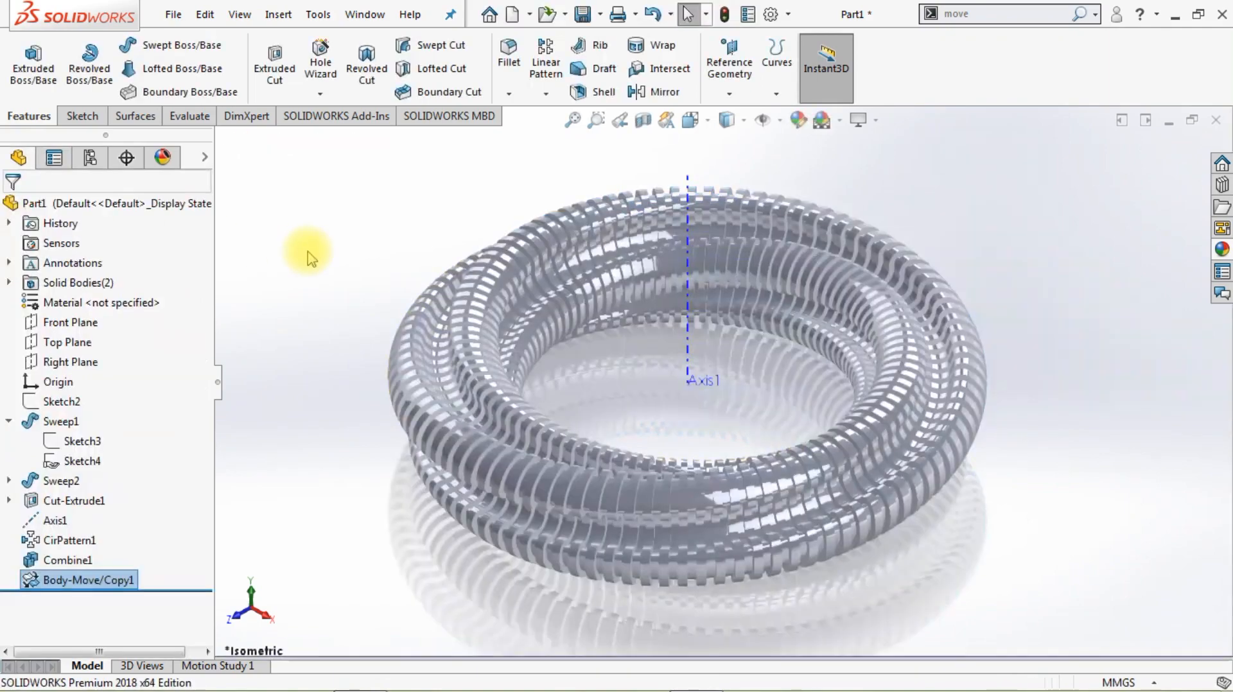
Combine the original and copied half-ring bodies with the Add operation, and hide the reference axis.
type("co")
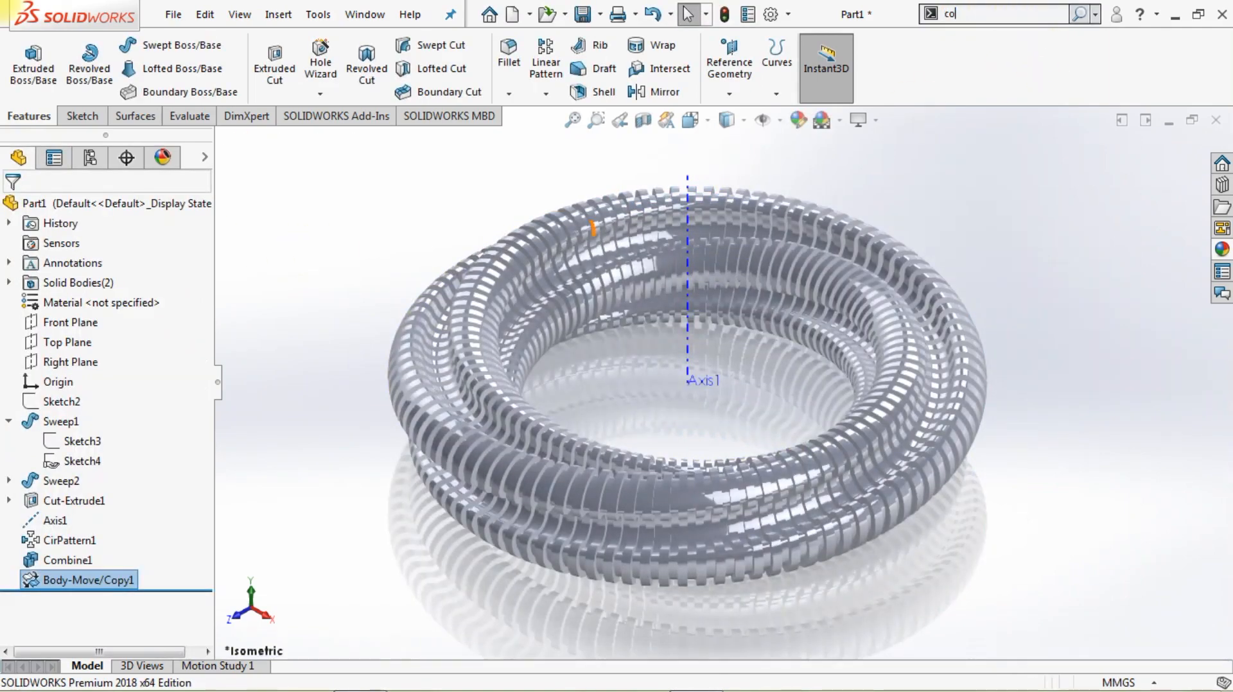
type("m")
left_click(963, 48)
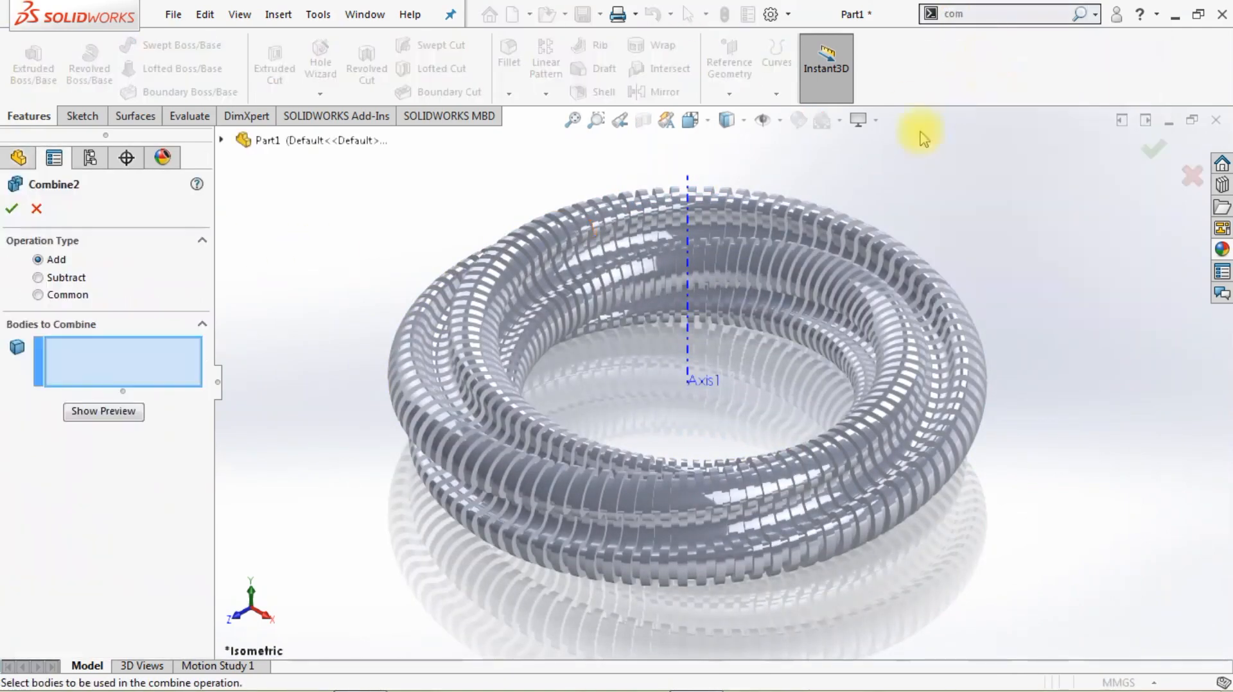
left_click(859, 244)
left_click(492, 364)
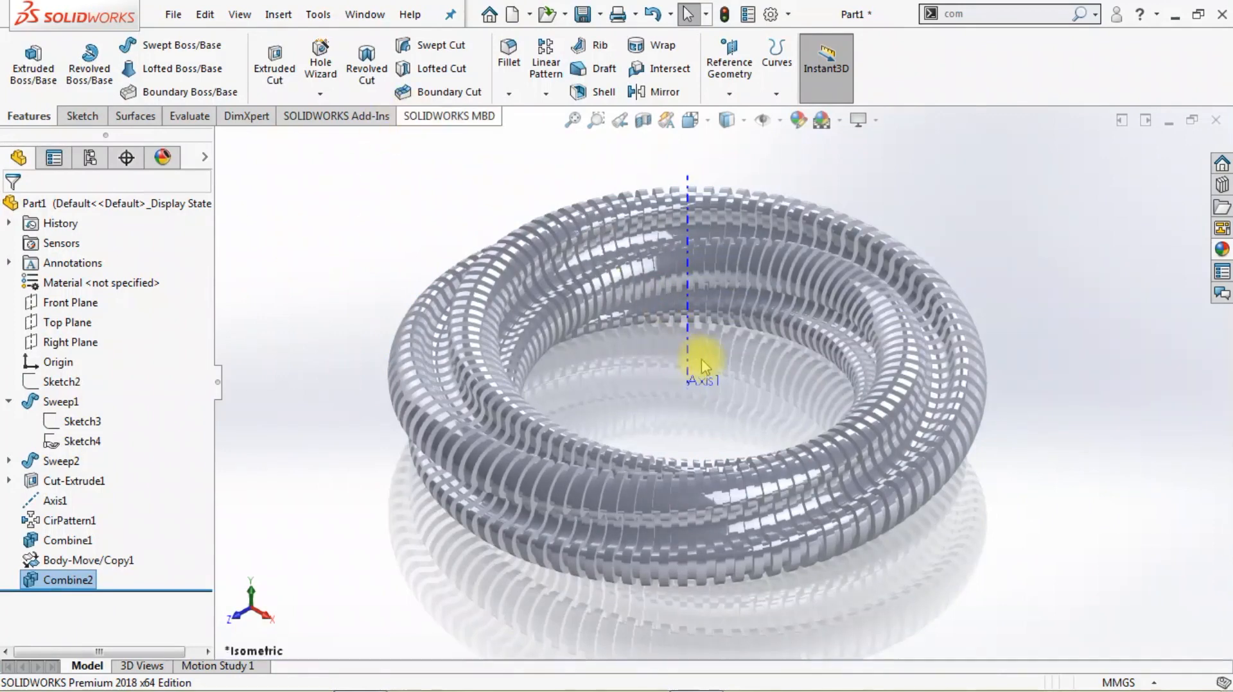
left_click(691, 365)
left_click(772, 283)
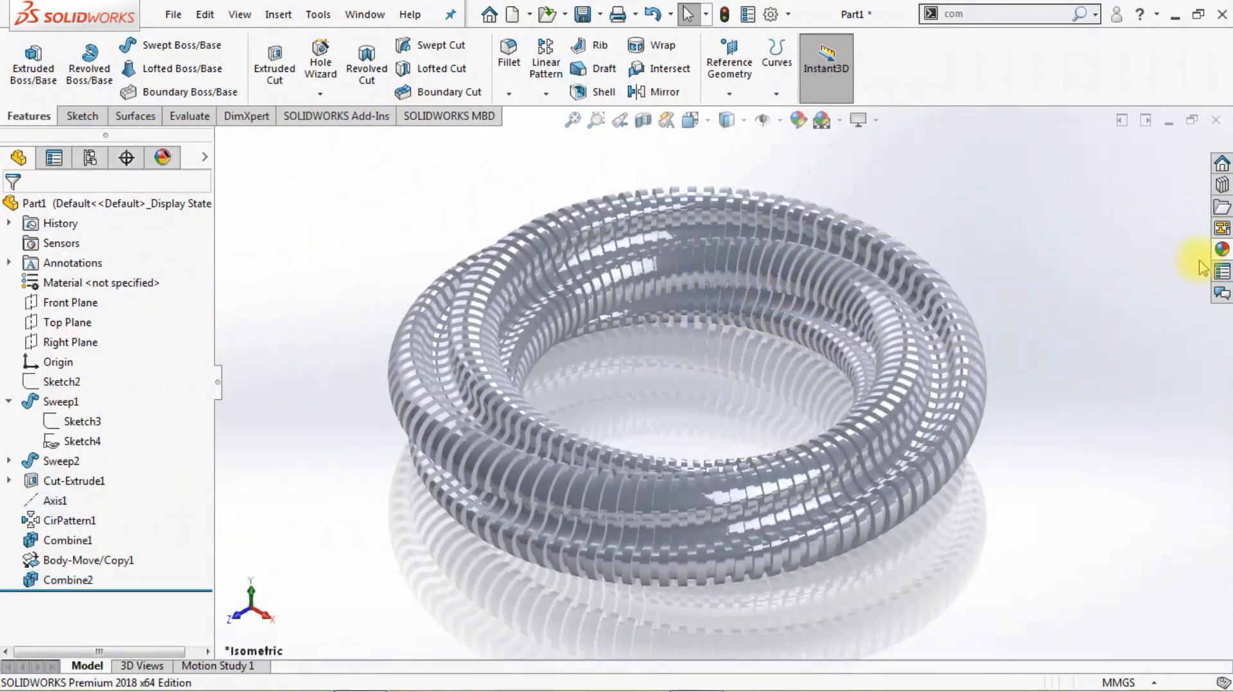
Apply the white satin finish plastic appearance to the part and collapse the feature tree.
left_click(1223, 251)
left_click(952, 176)
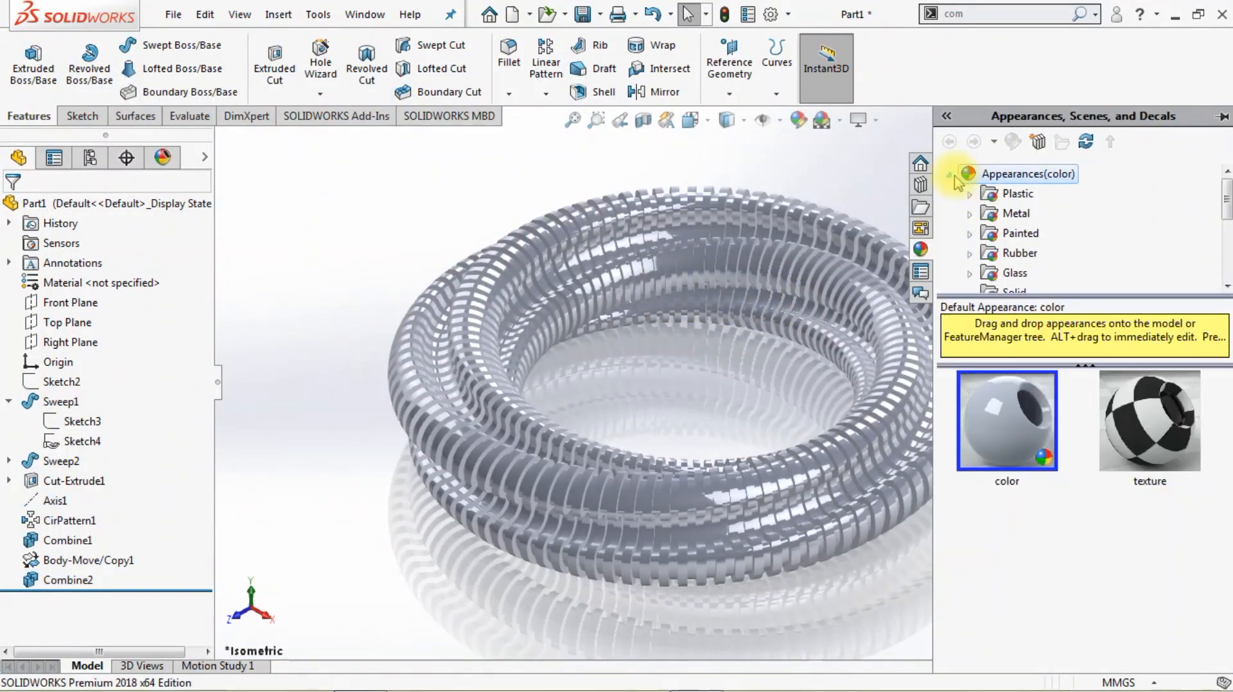
left_click(970, 194)
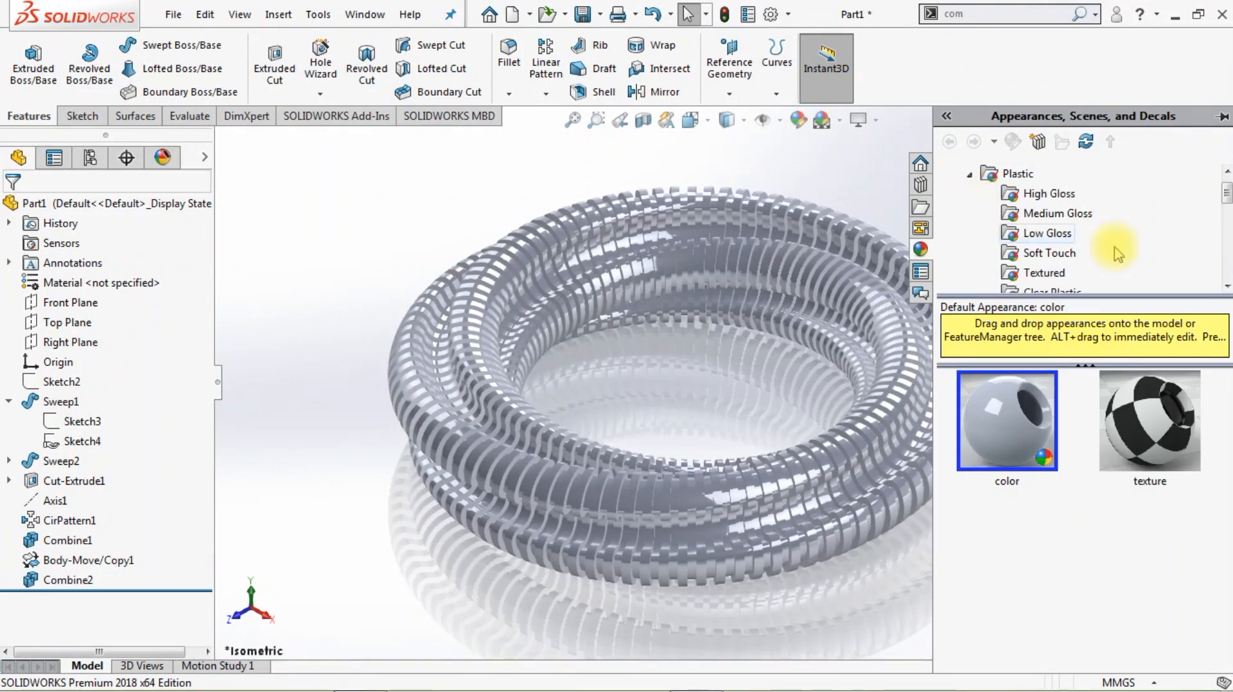
left_click_drag(1224, 193, 1223, 205)
left_click(1053, 253)
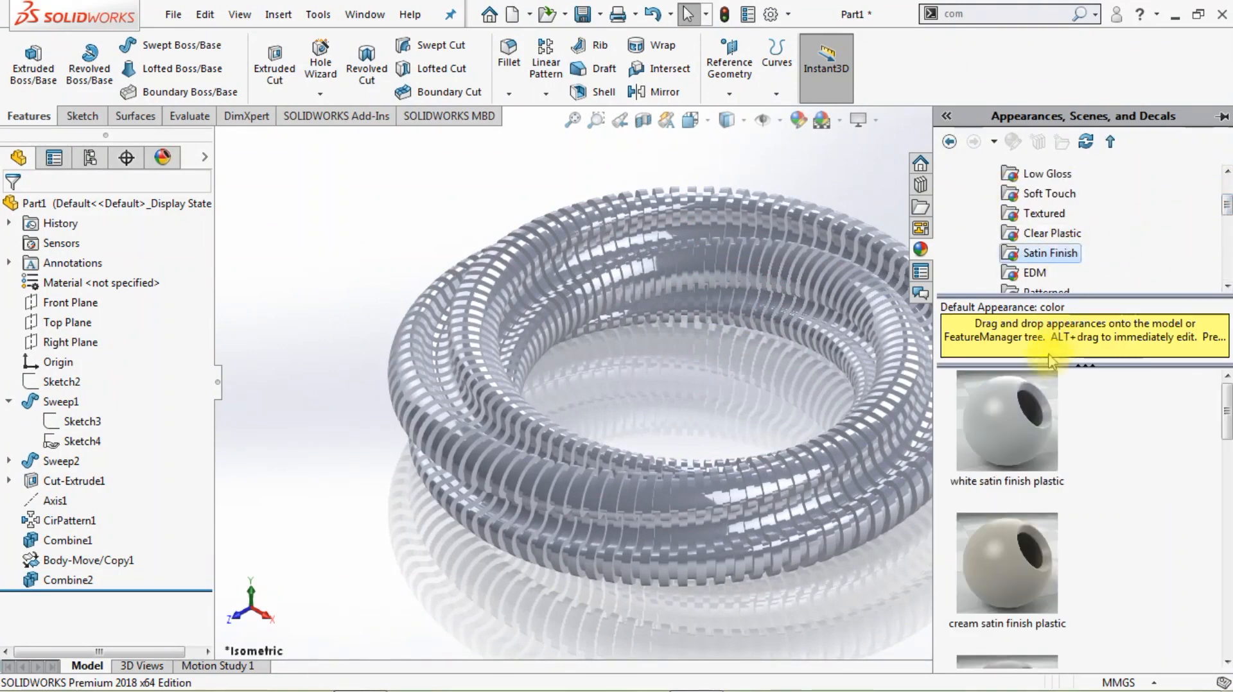
left_click(1019, 397)
left_click_drag(1020, 397, 762, 360)
left_click(218, 389)
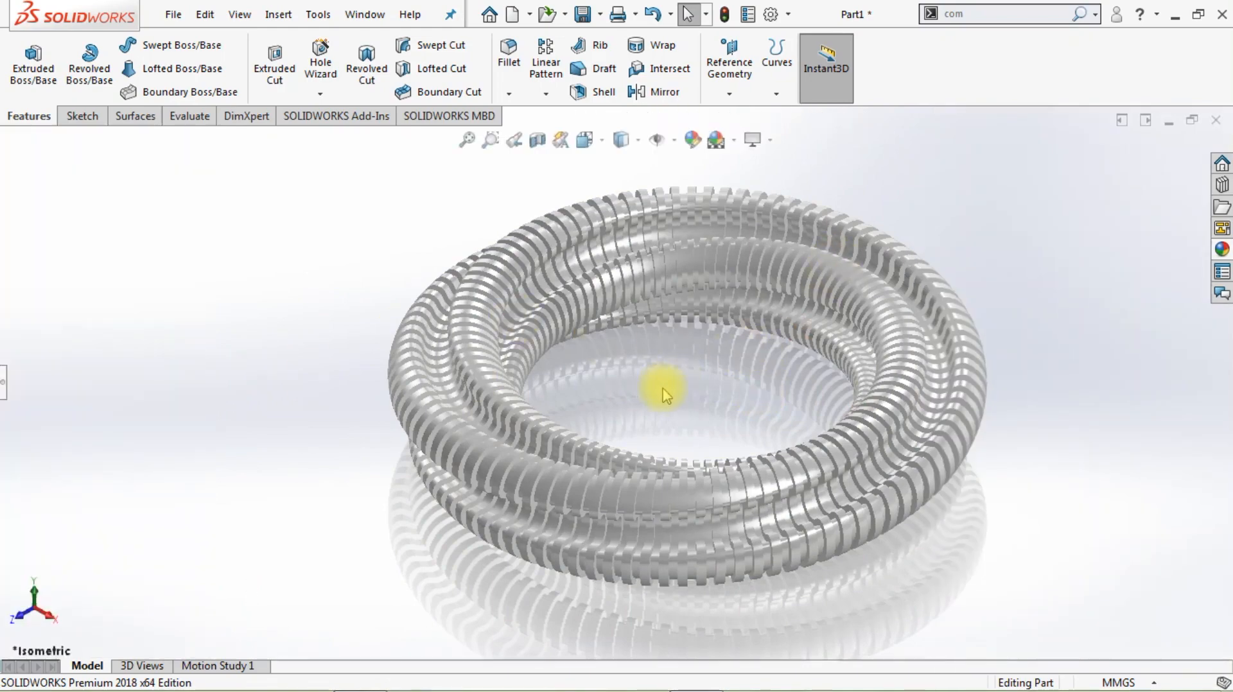
Turn on Shadows In Shaded Mode and Ambient Occlusion for the model display.
scroll(661, 391, "up", 3)
scroll(613, 346, "down", 3)
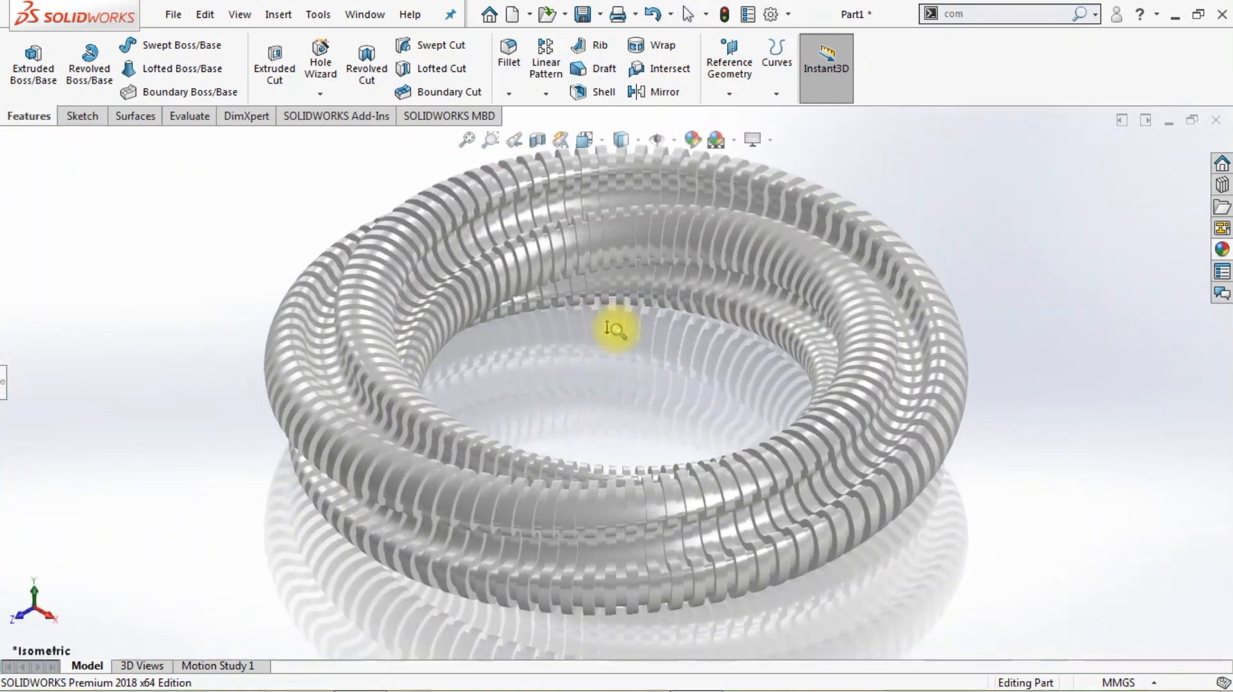
left_click(753, 139)
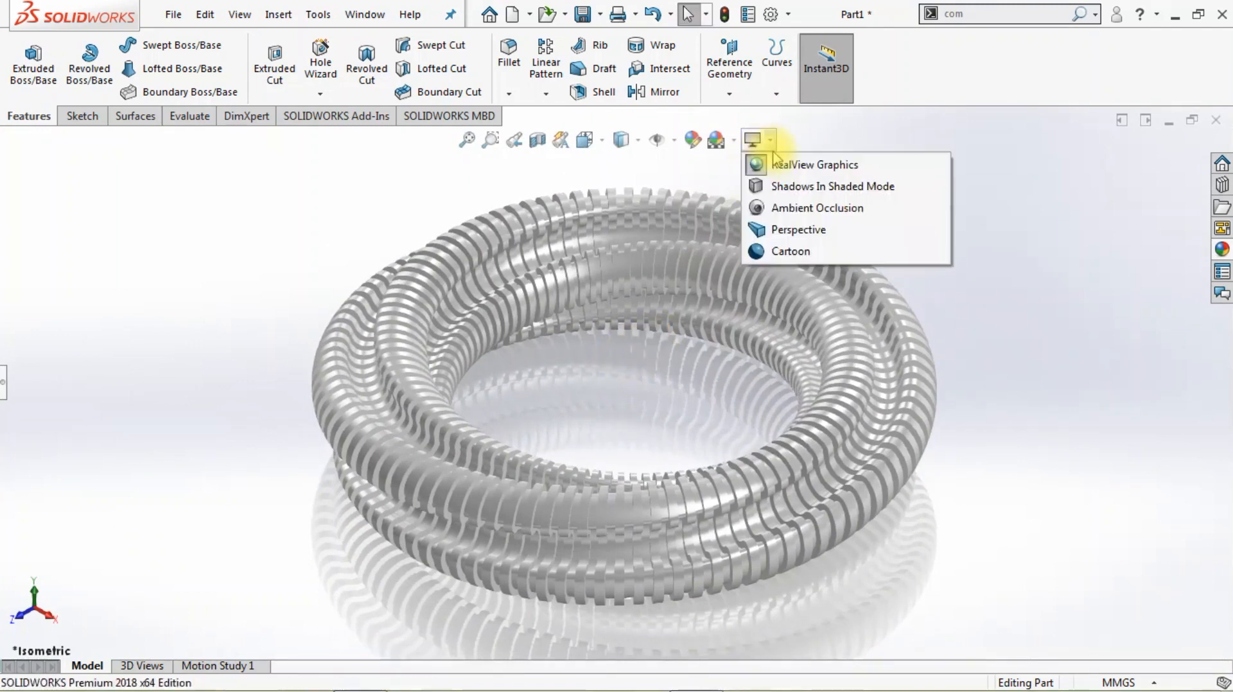
left_click(768, 187)
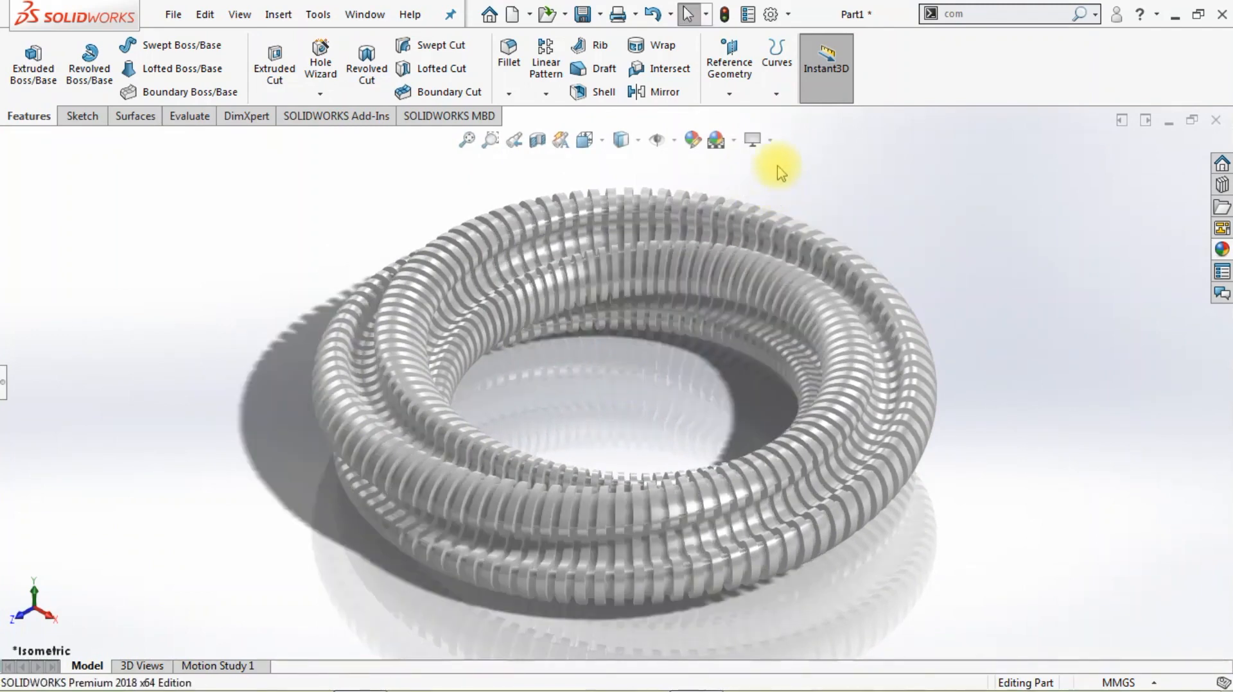
left_click(770, 139)
left_click(779, 208)
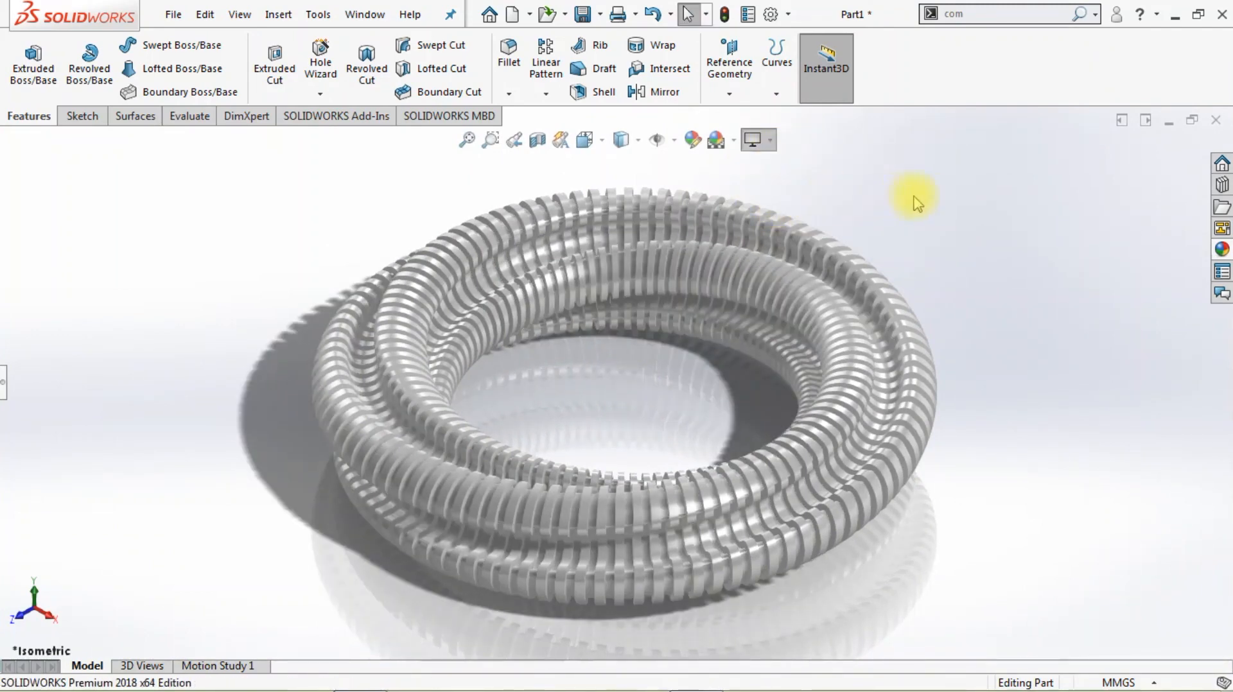